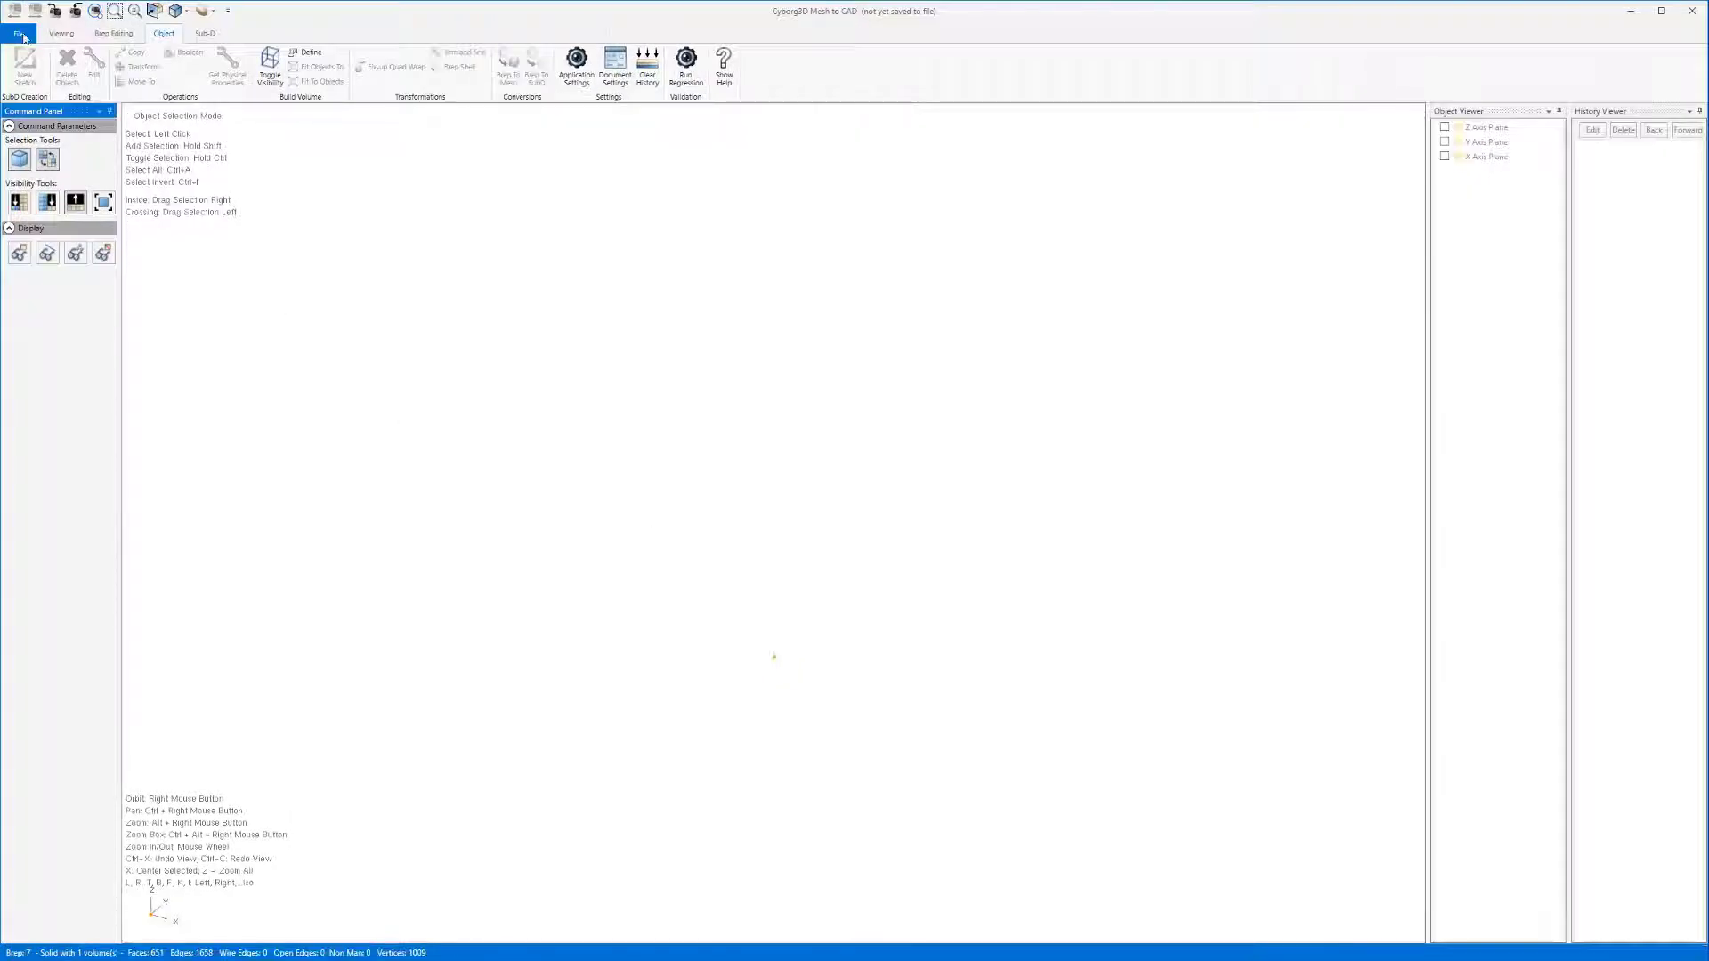
# Step: Import BruceLee_Zbrush4R6.OBJ as a mesh object and show it from the front
pyautogui.click(19, 33)
pyautogui.click(40, 89)
pyautogui.doubleClick(305, 131)
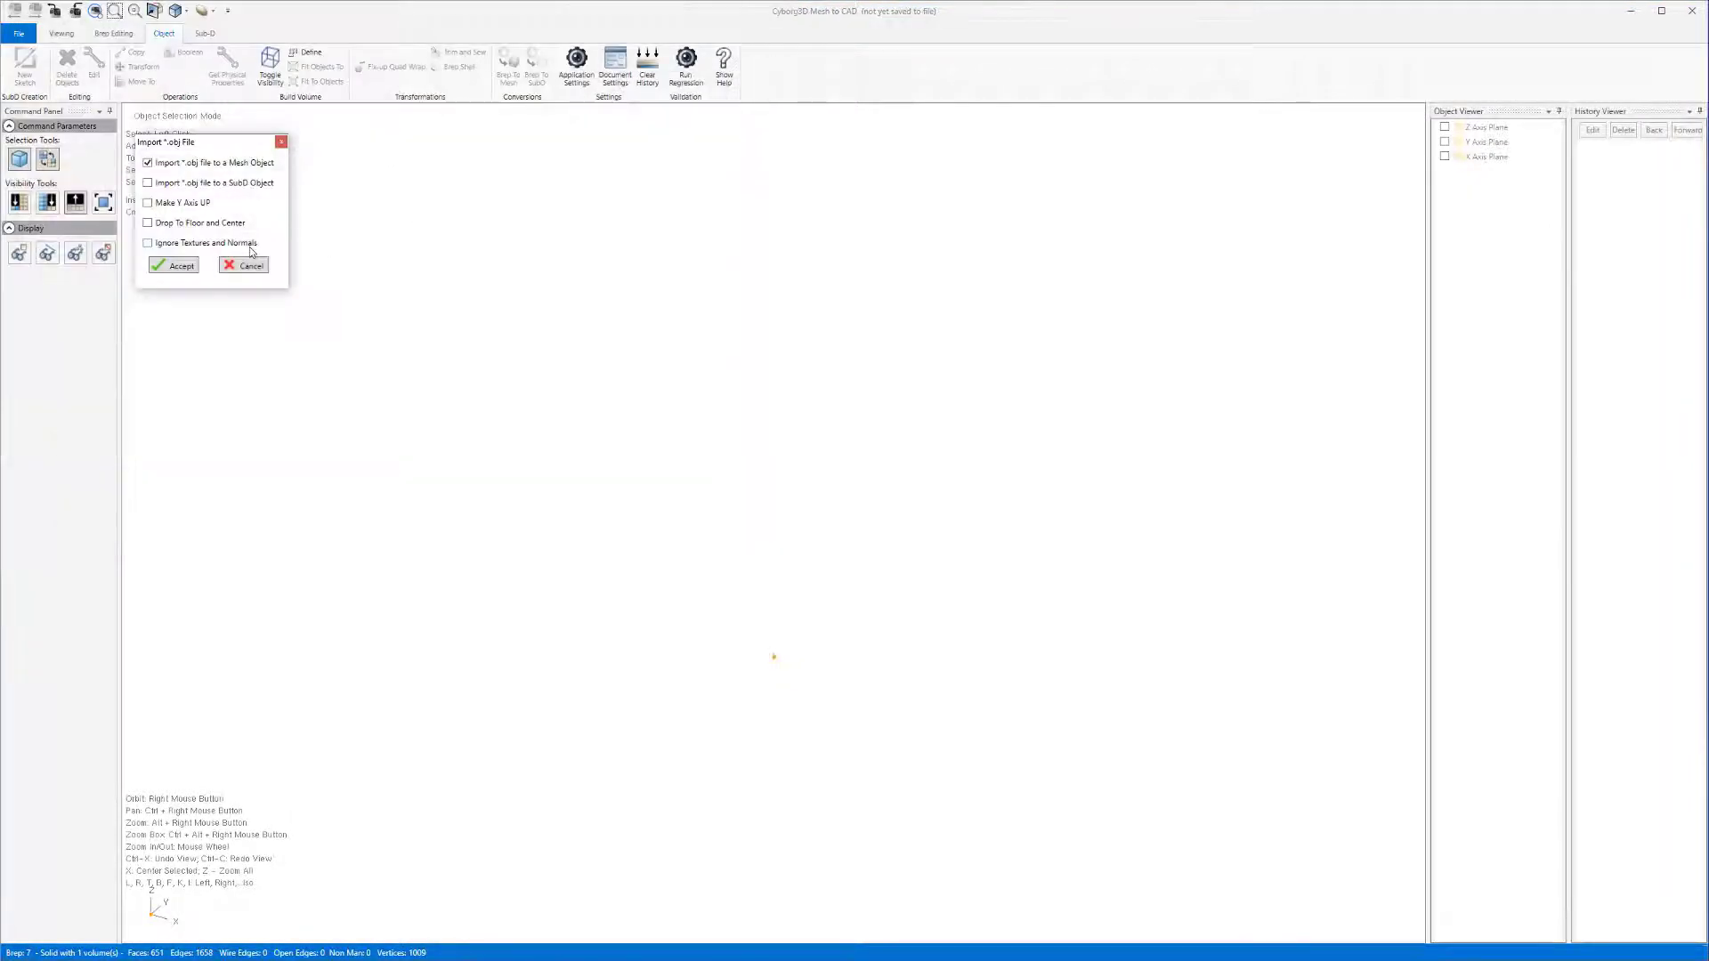
pyautogui.click(157, 266)
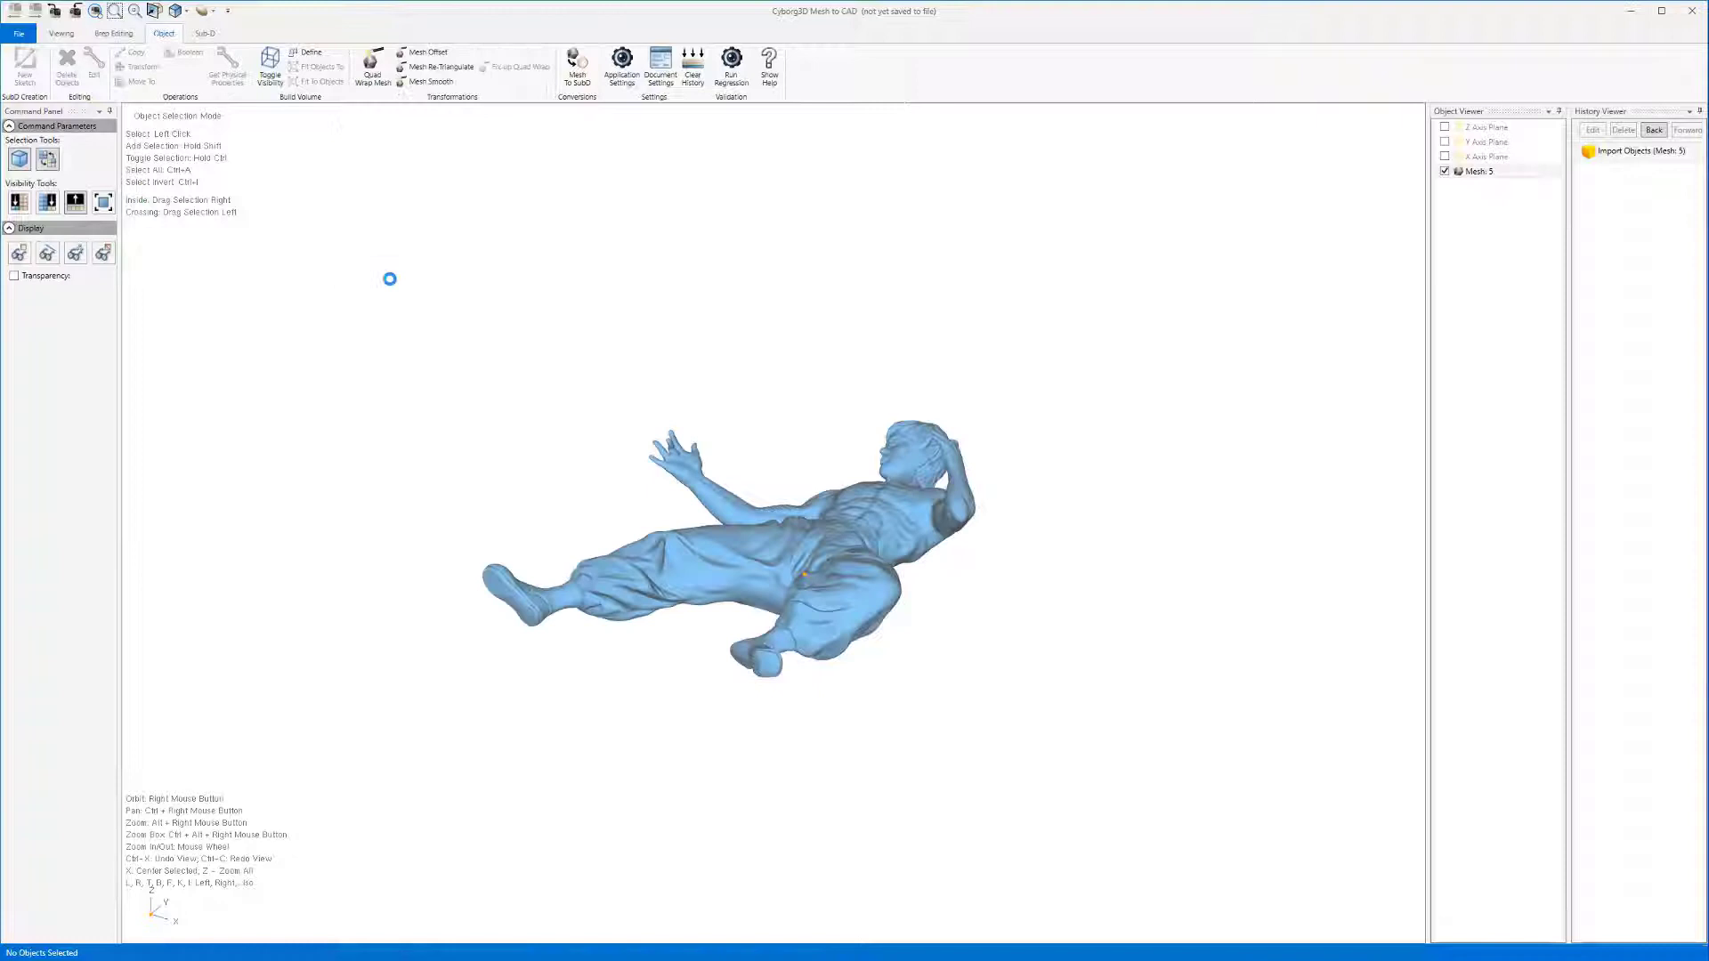
pyautogui.press('f')
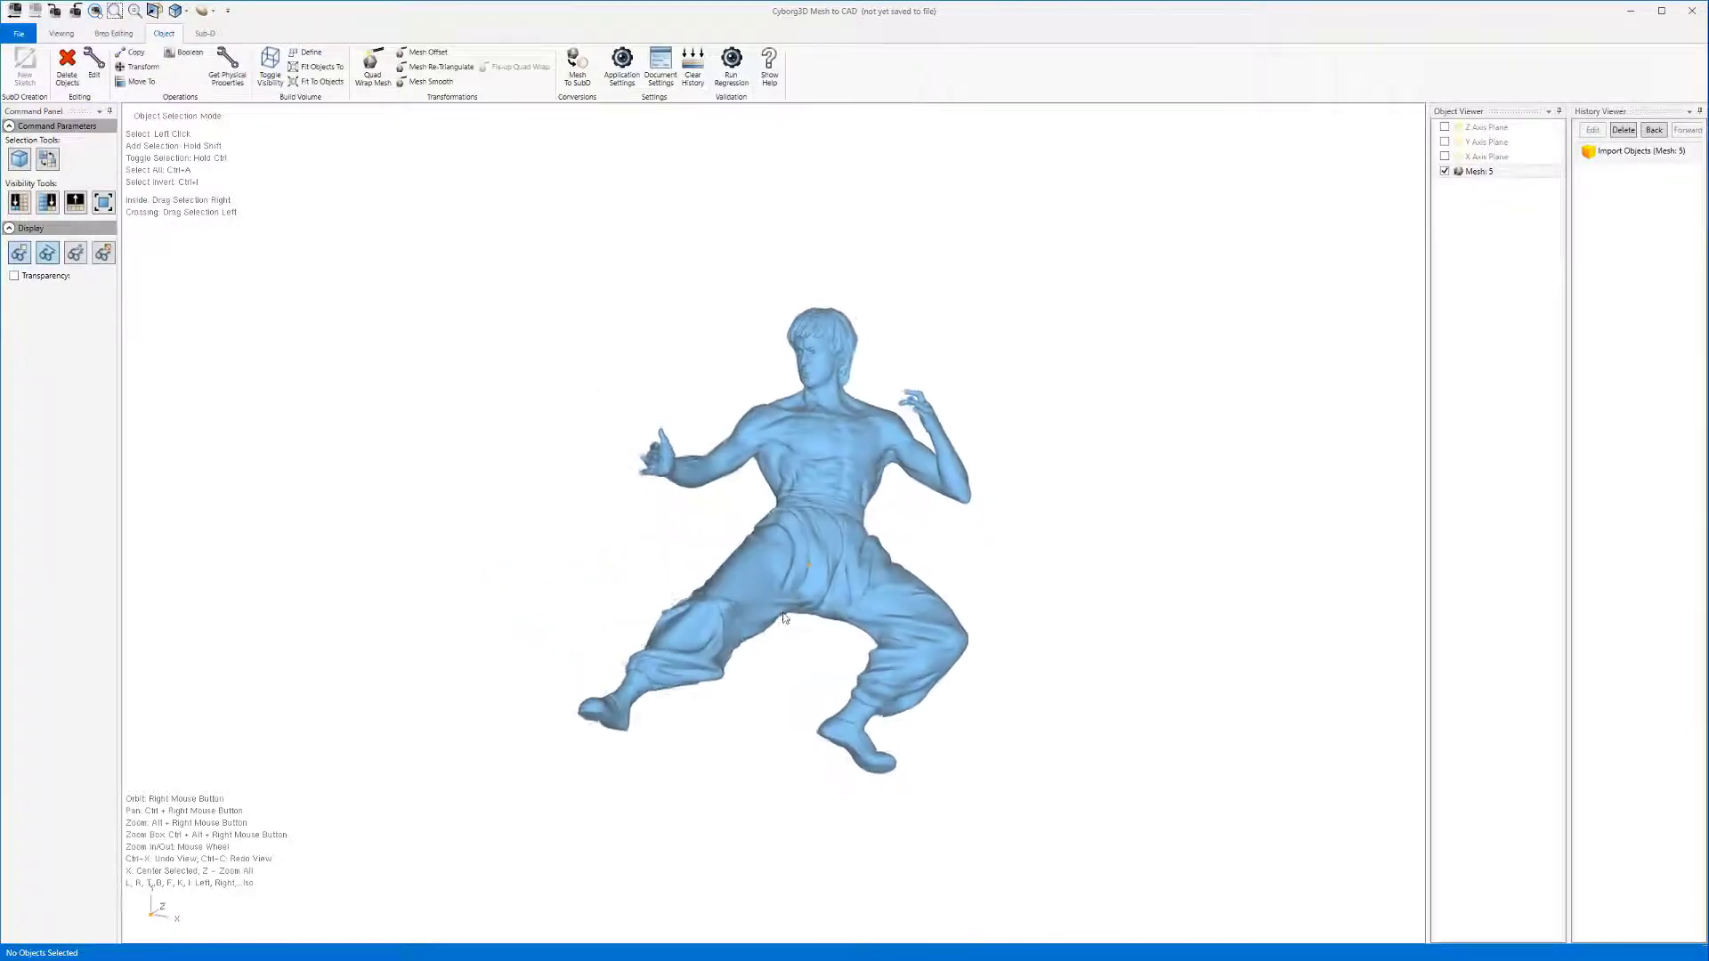
# Step: Quad wrap the mesh with a 0.3% quad size, 5-sided conversion, RE SubD creation and the non-solid option
pyautogui.click(376, 80)
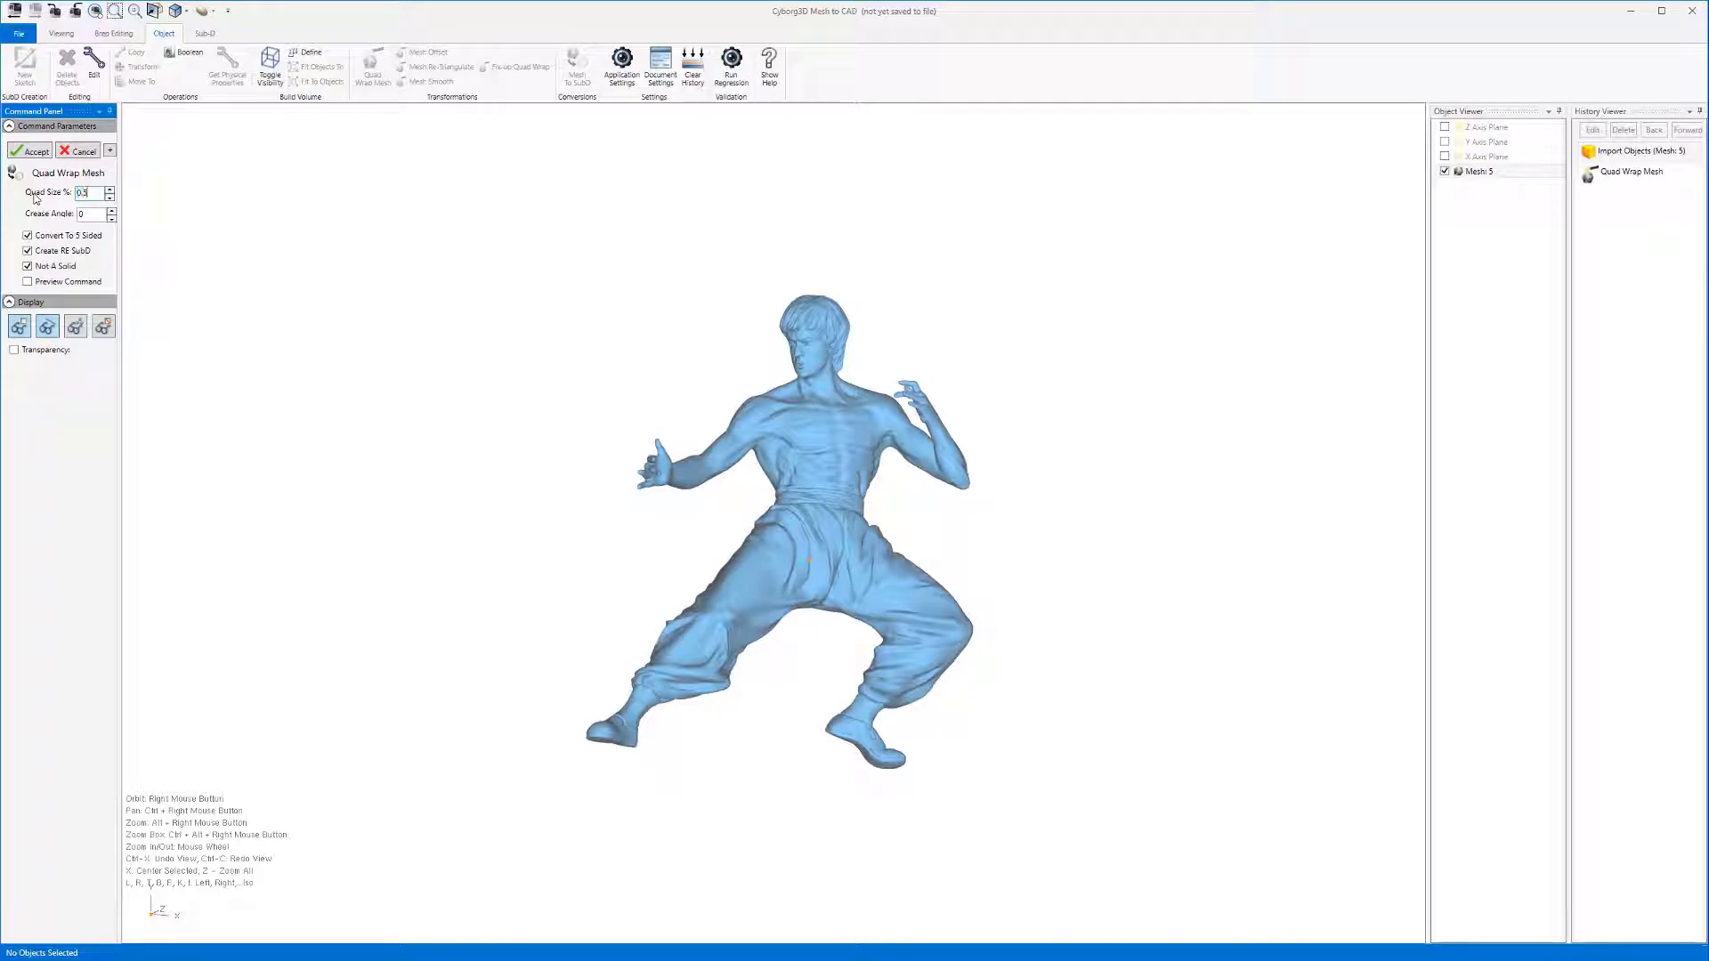
pyautogui.click(33, 151)
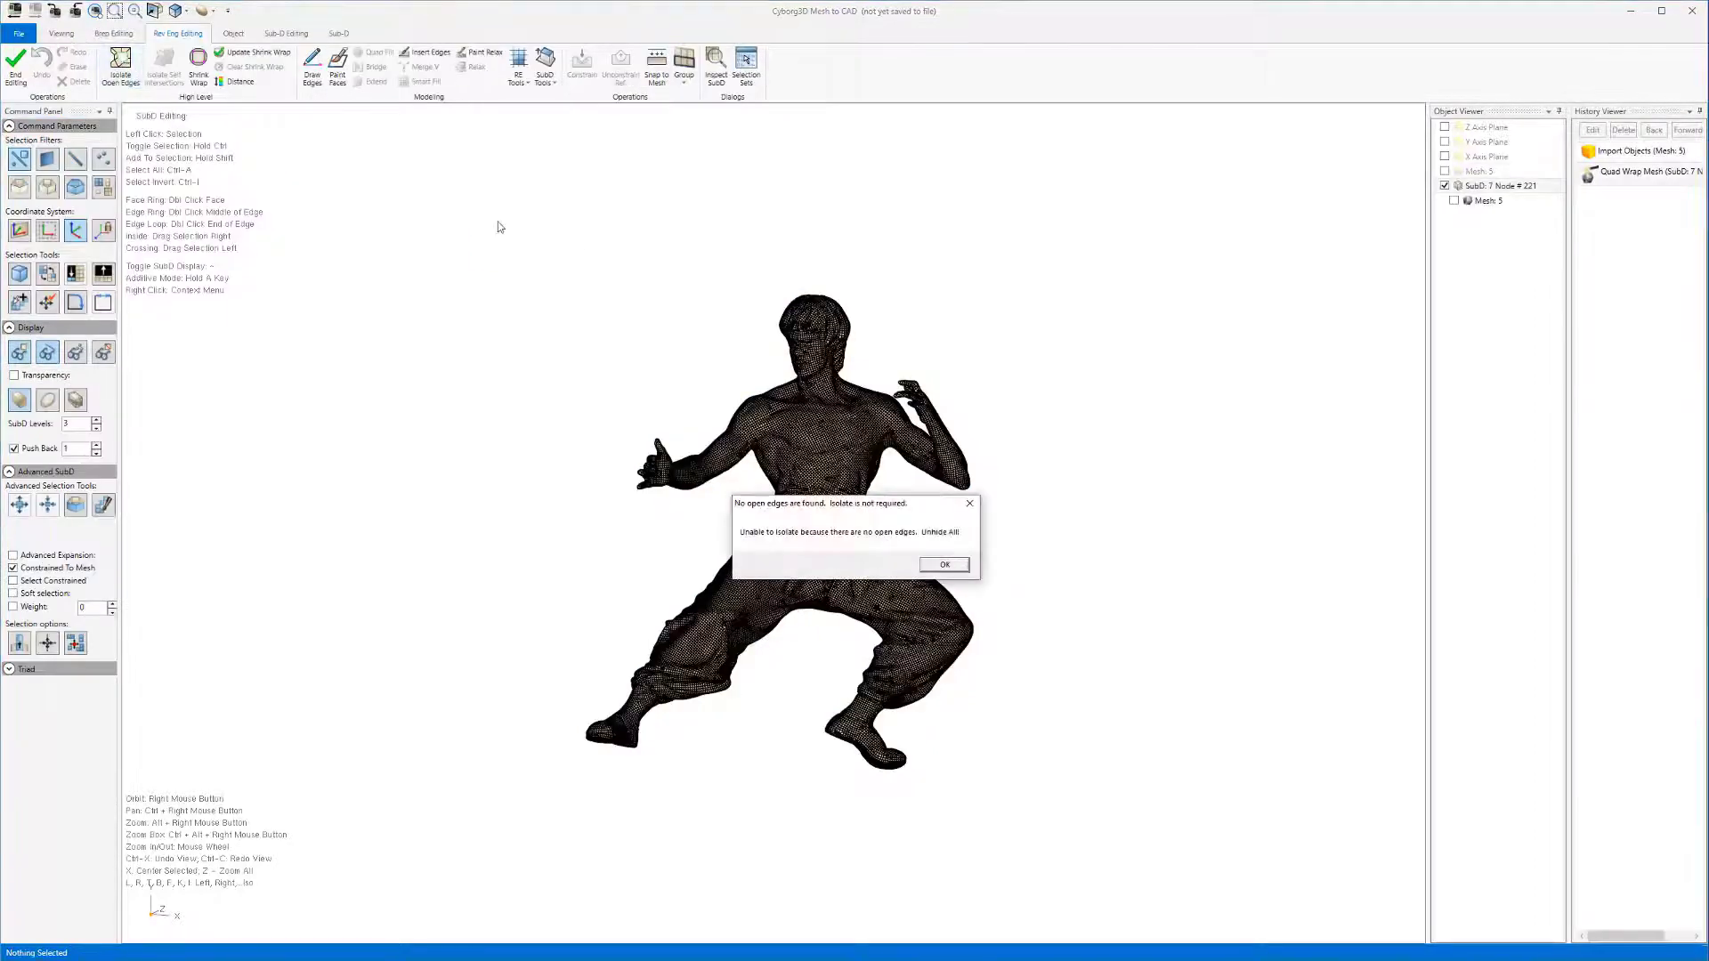
pyautogui.click(943, 565)
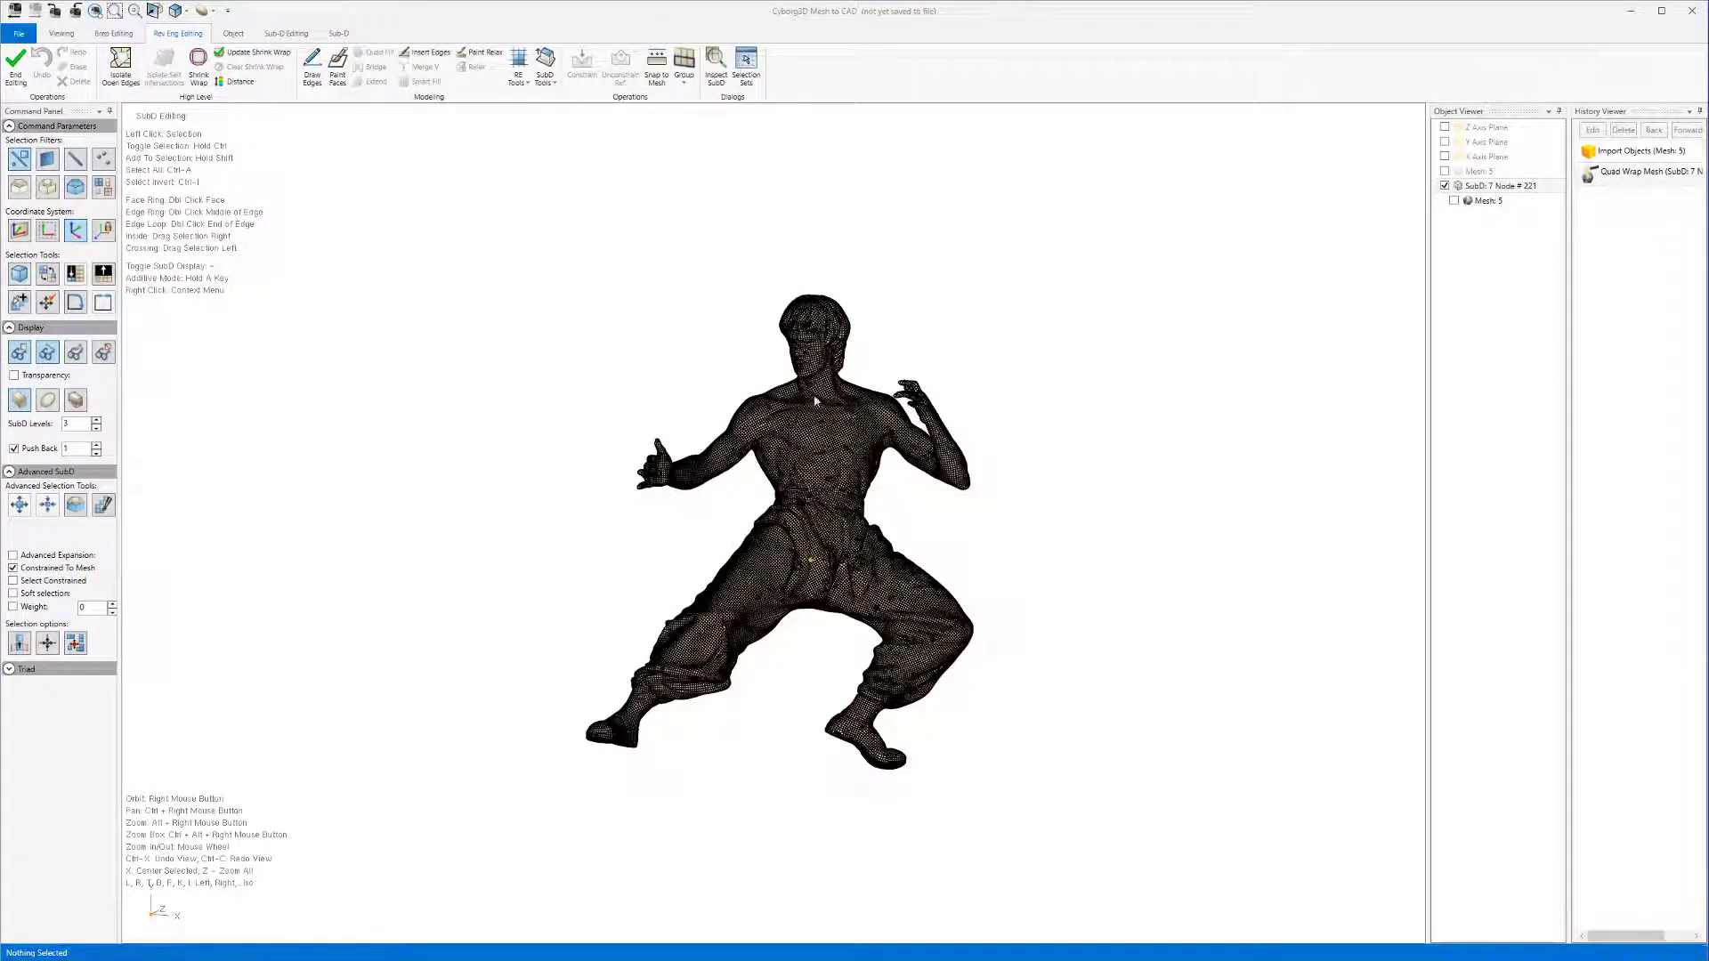
# Step: Shrink wrap the SubD with a value of 5, using curvature grouping and auto smoothing
pyautogui.click(196, 64)
pyautogui.click(112, 169)
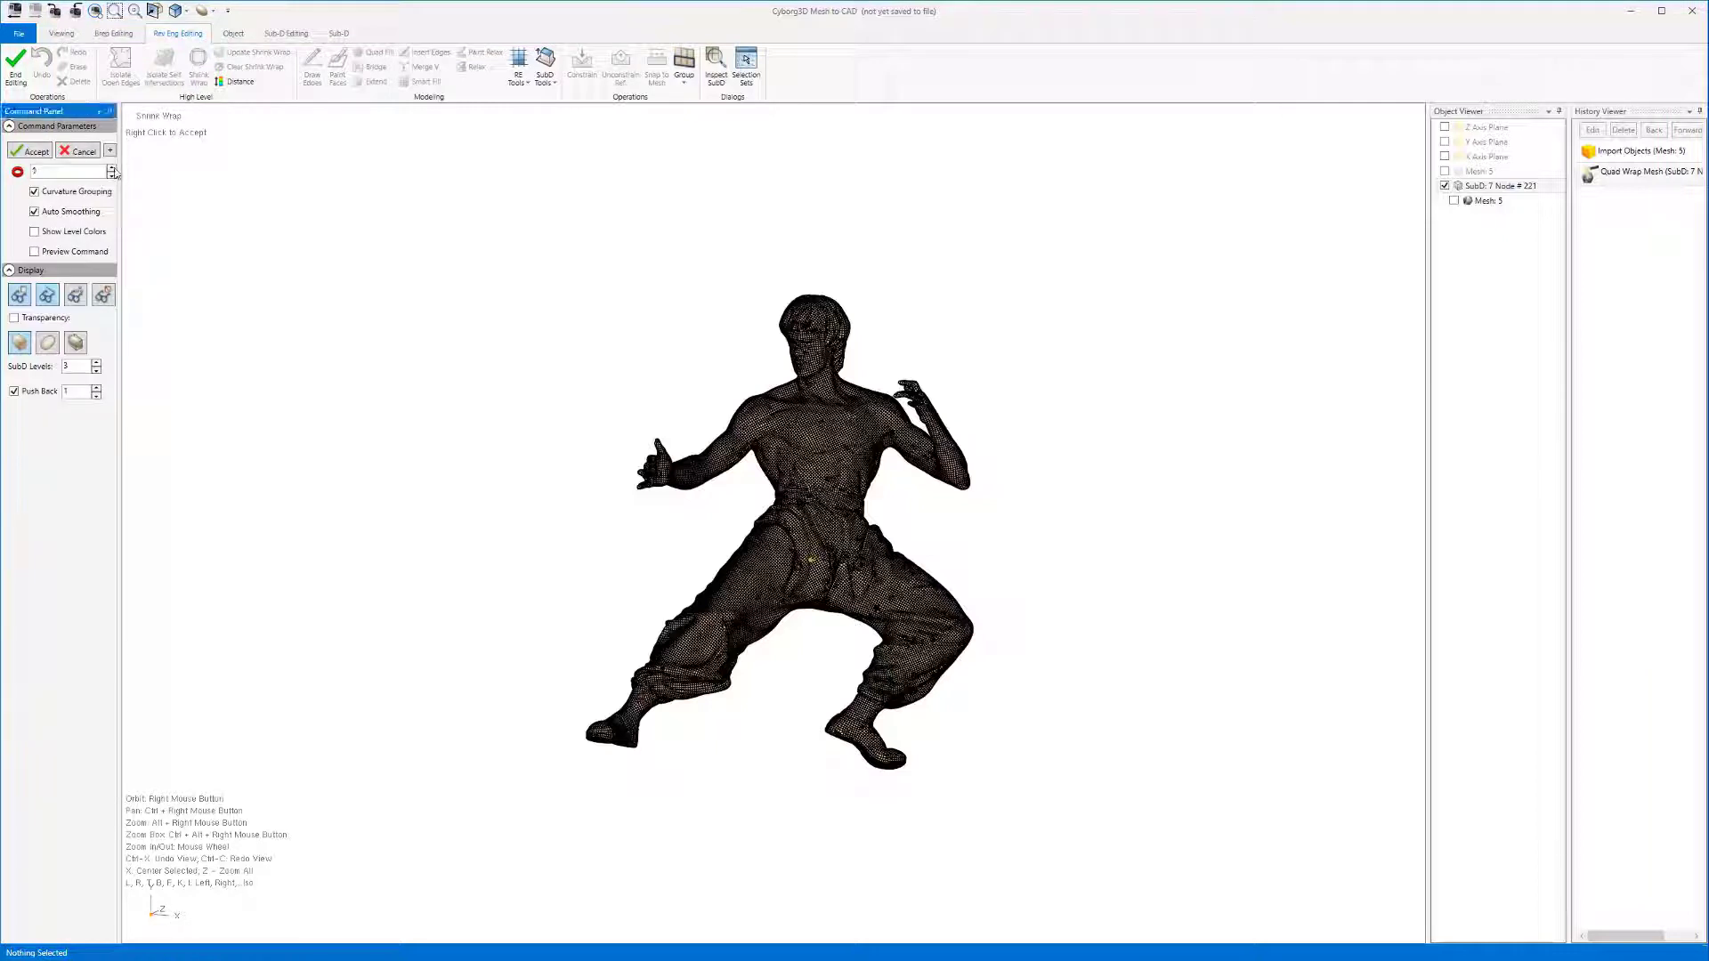
pyautogui.rightClick(1037, 405)
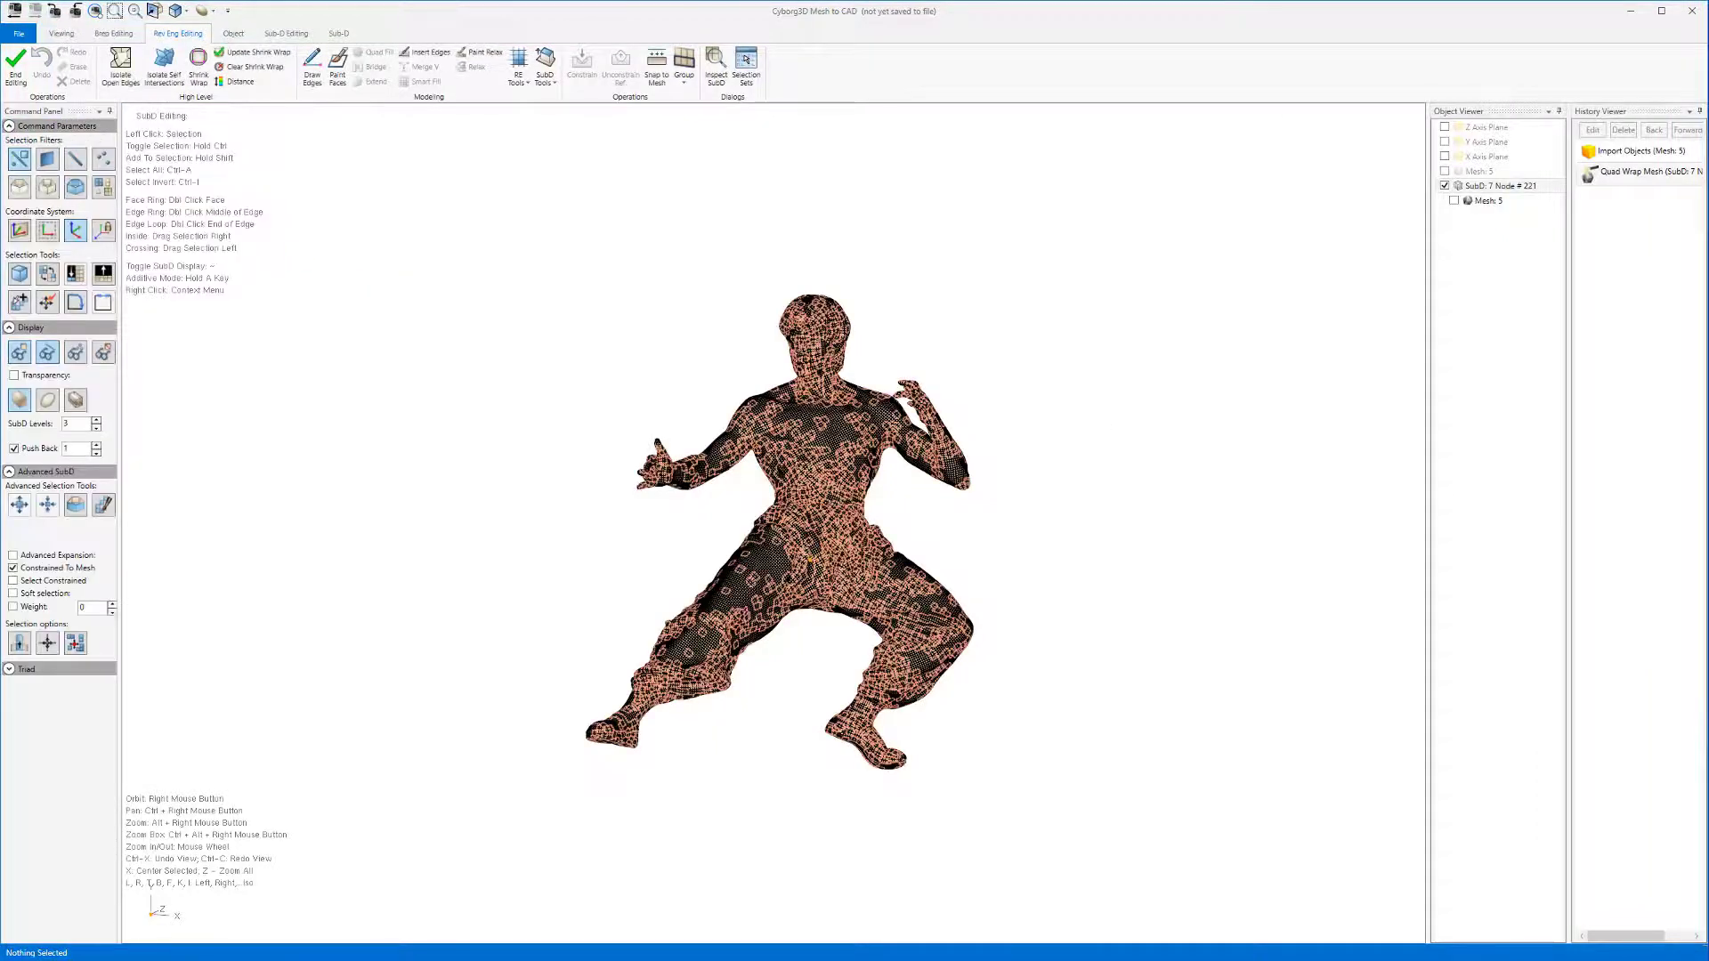
# Step: Finish editing the SubD and convert it to a Brep with 3 subdivisions and Standard NURBS
pyautogui.click(16, 69)
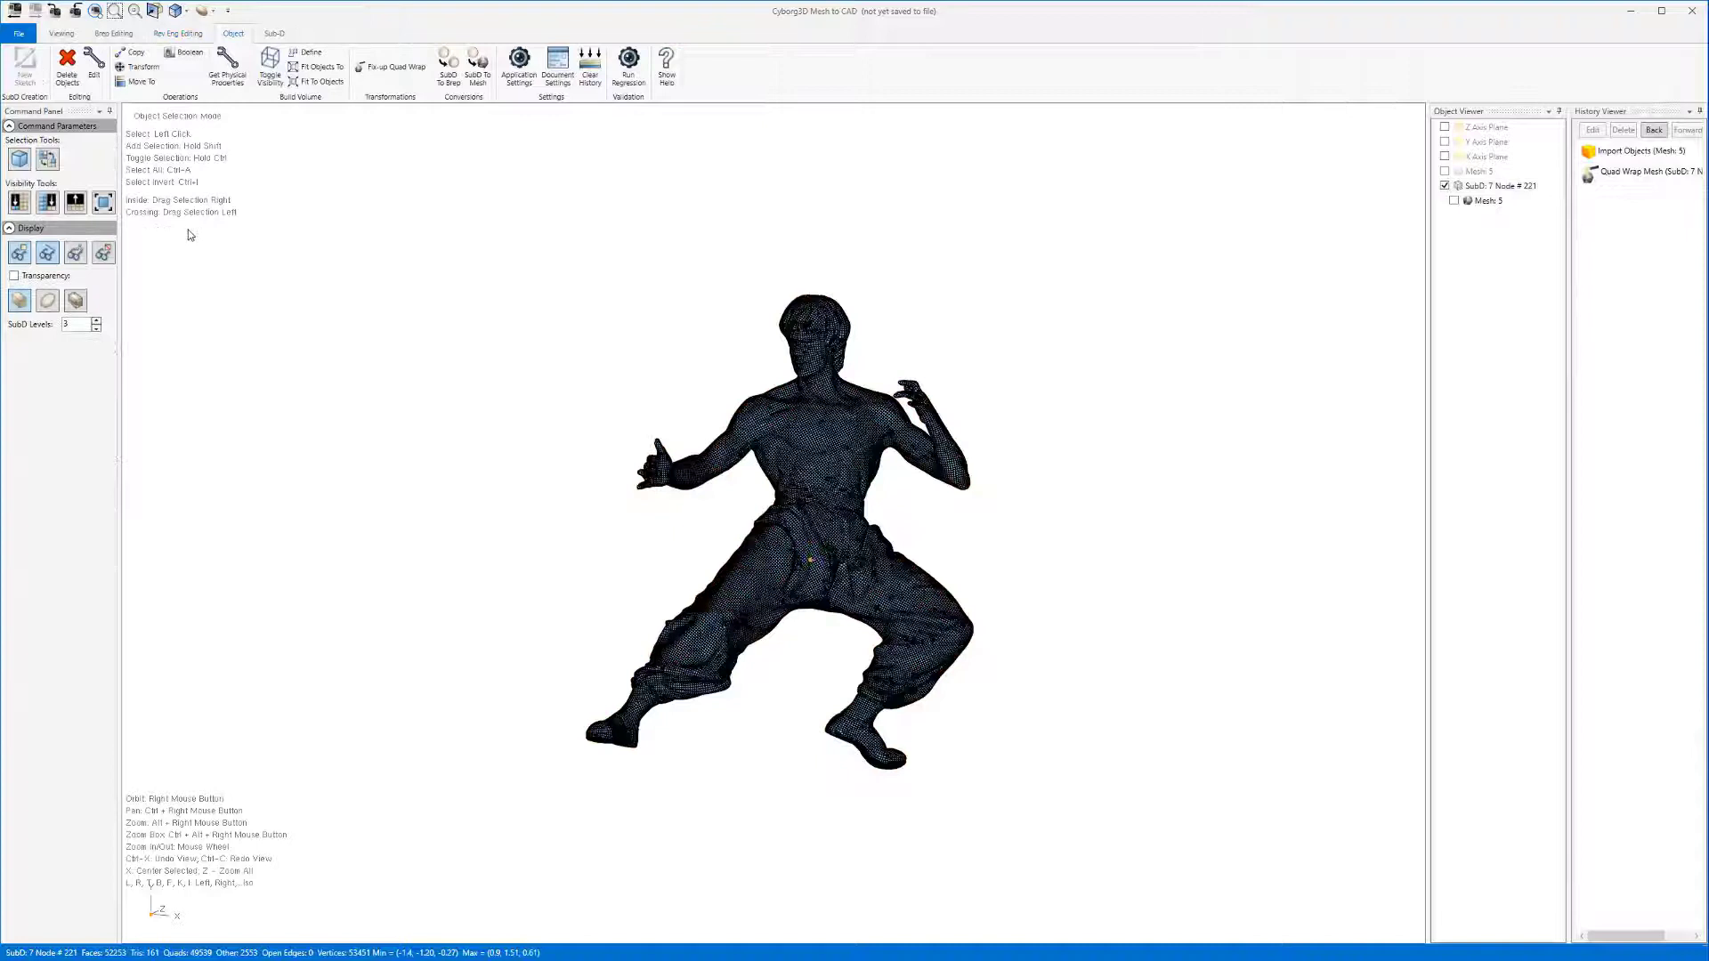
pyautogui.click(449, 69)
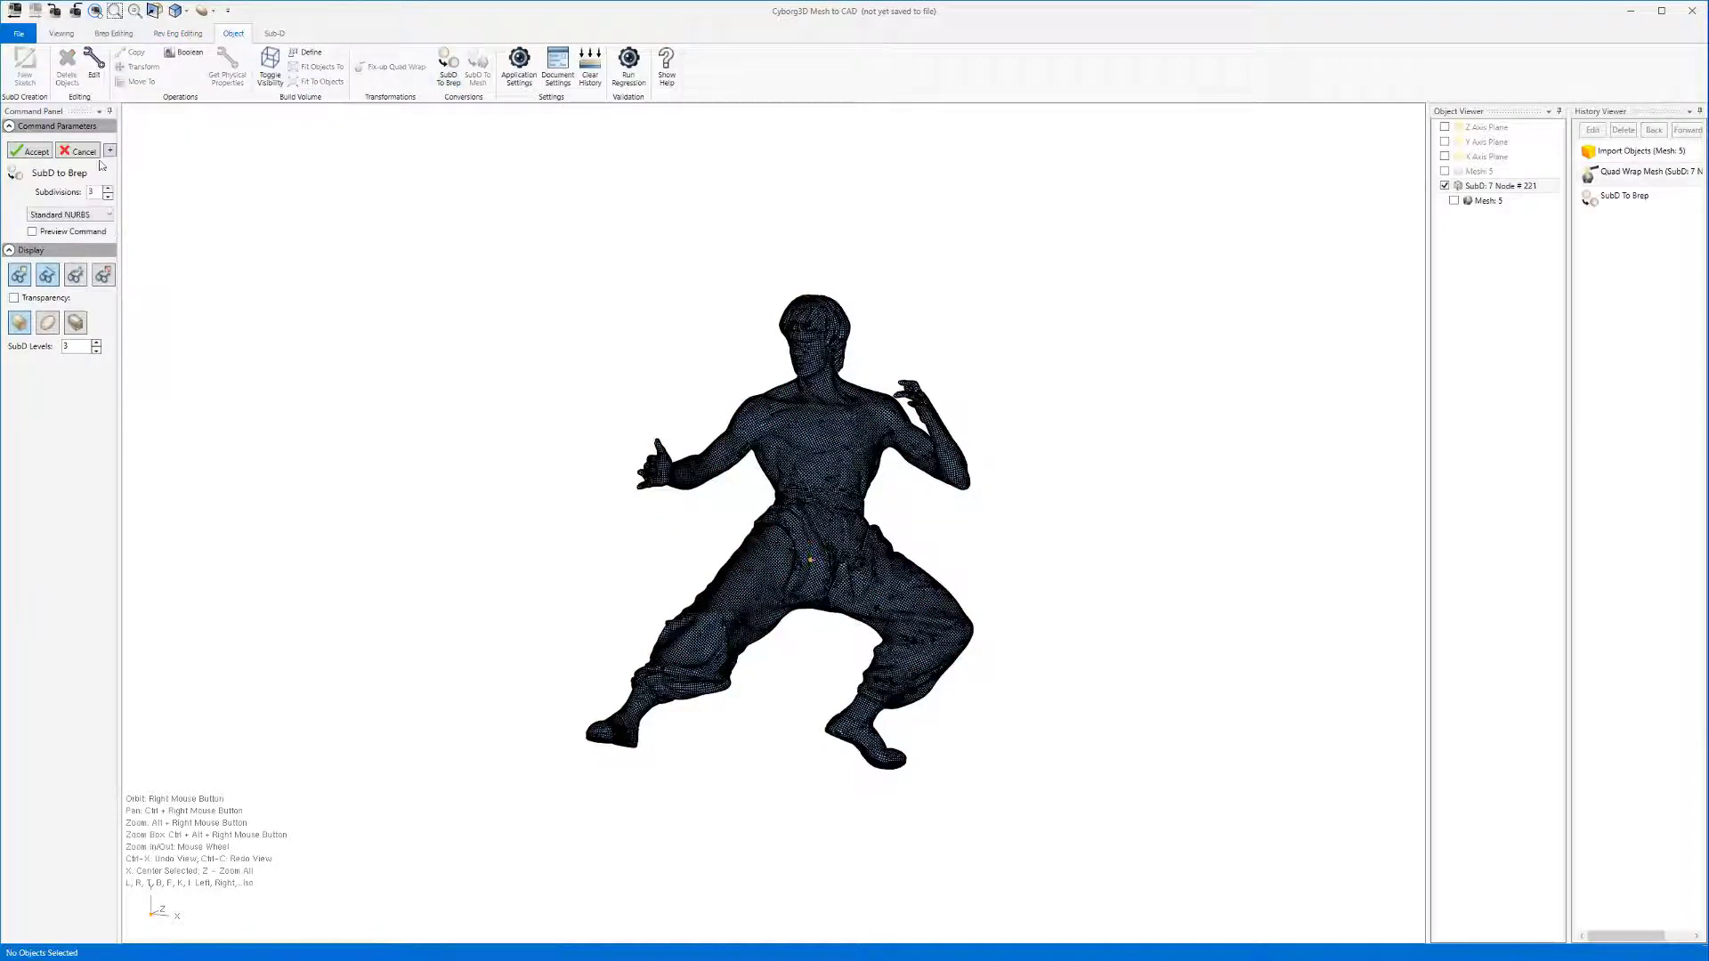
pyautogui.click(35, 151)
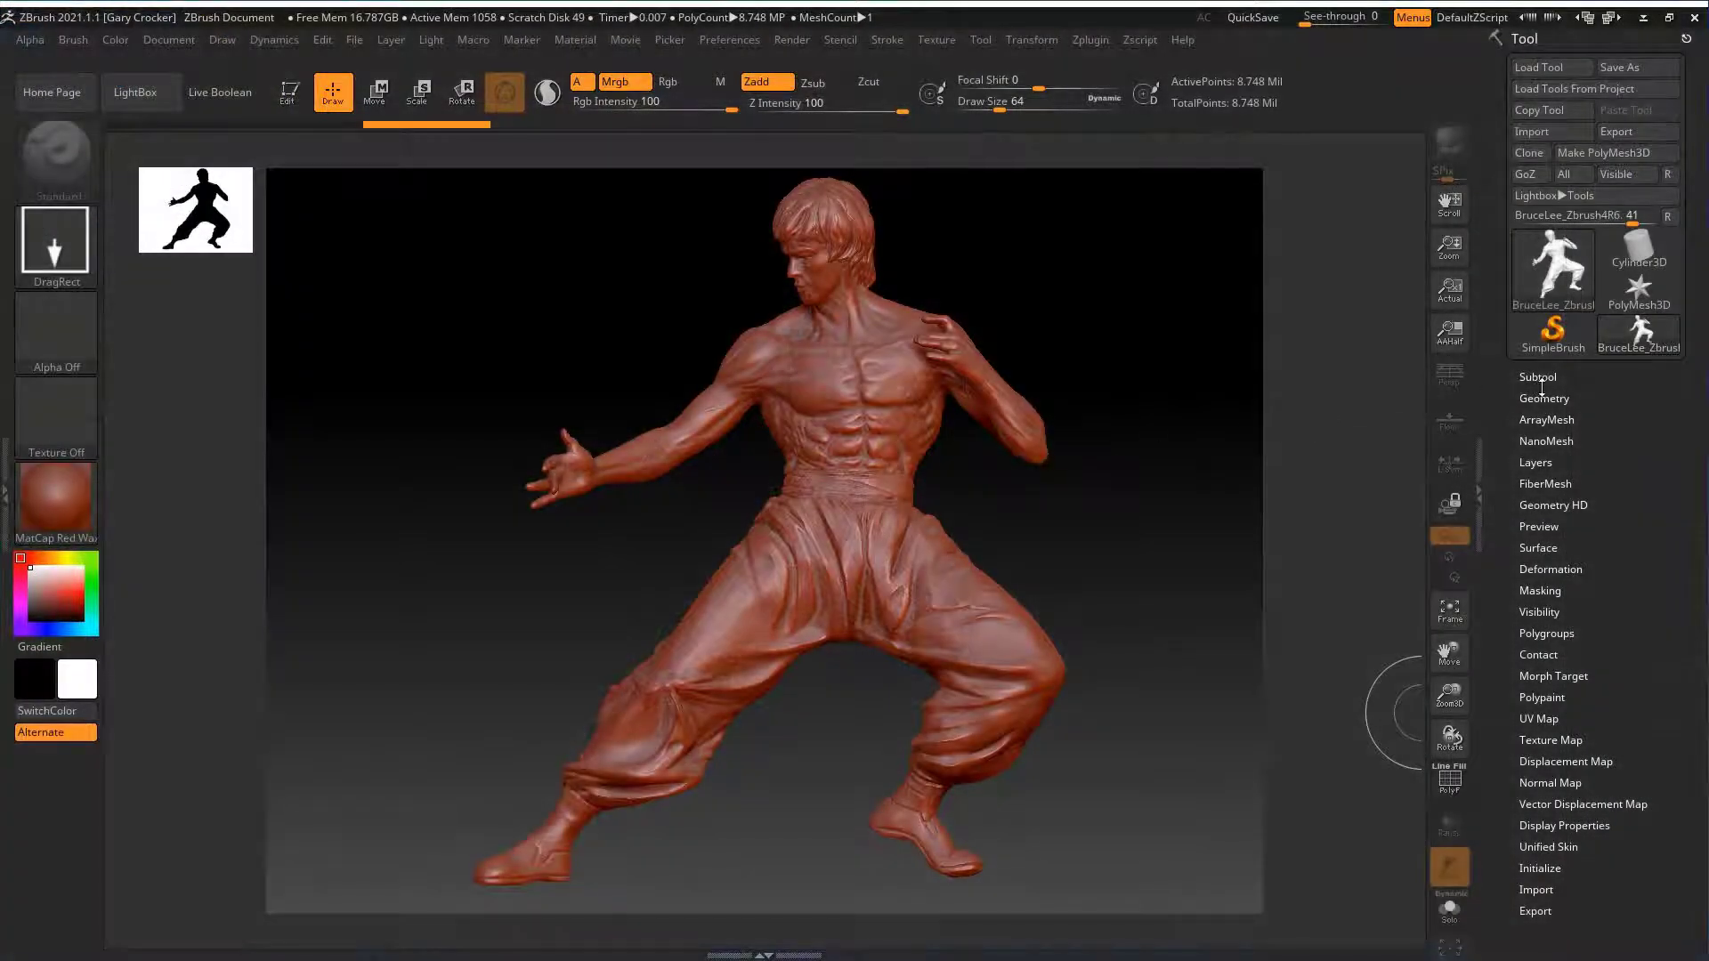
# Step: Switch to ZBrush, duplicate the BruceLee_Zbrush4R6 subtool and retopologize the copy with ZRemesher
pyautogui.click(1539, 377)
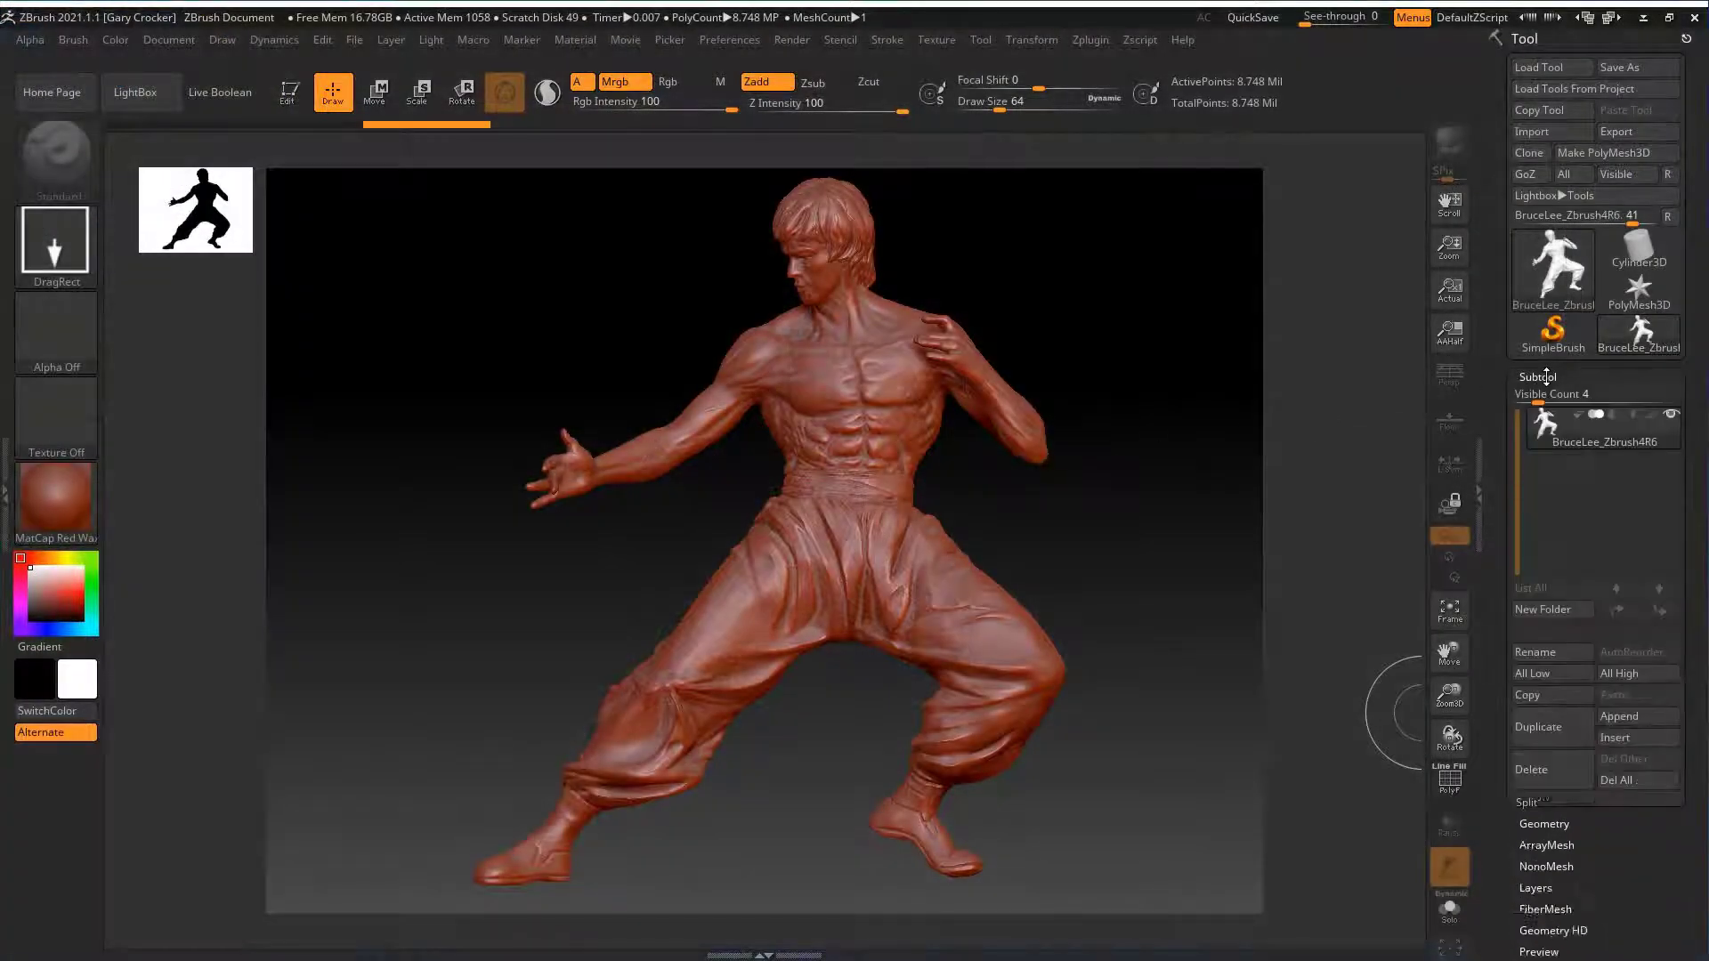
pyautogui.click(1540, 721)
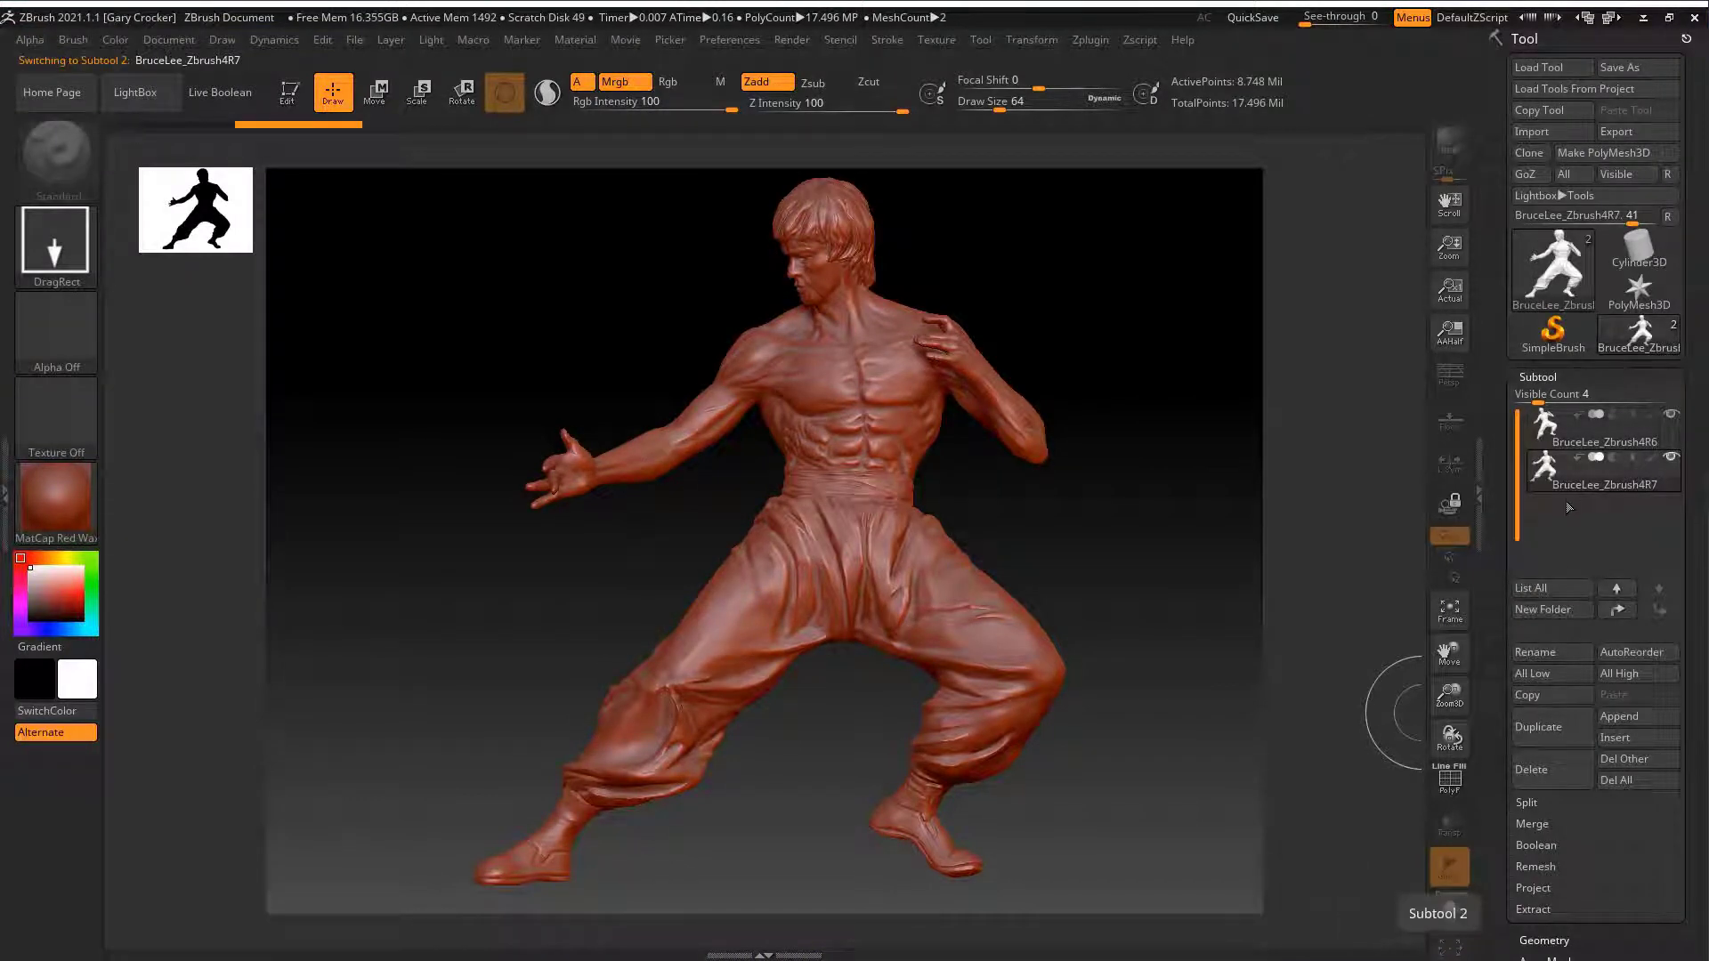
pyautogui.click(1554, 940)
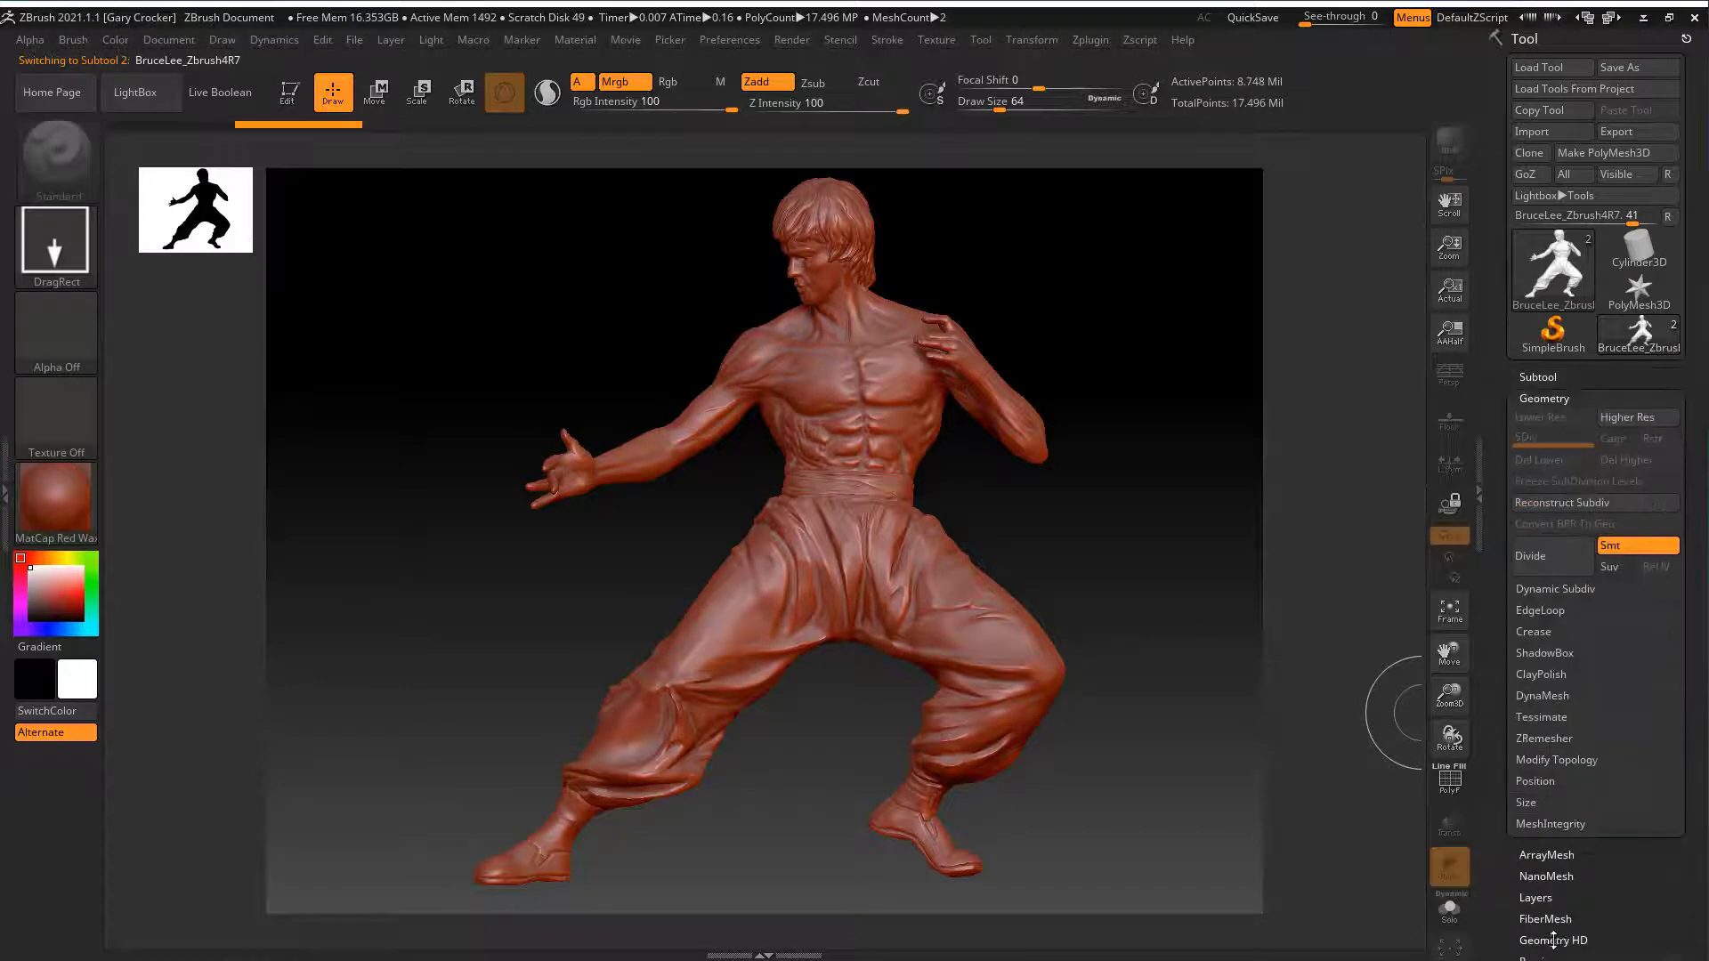
pyautogui.click(1551, 738)
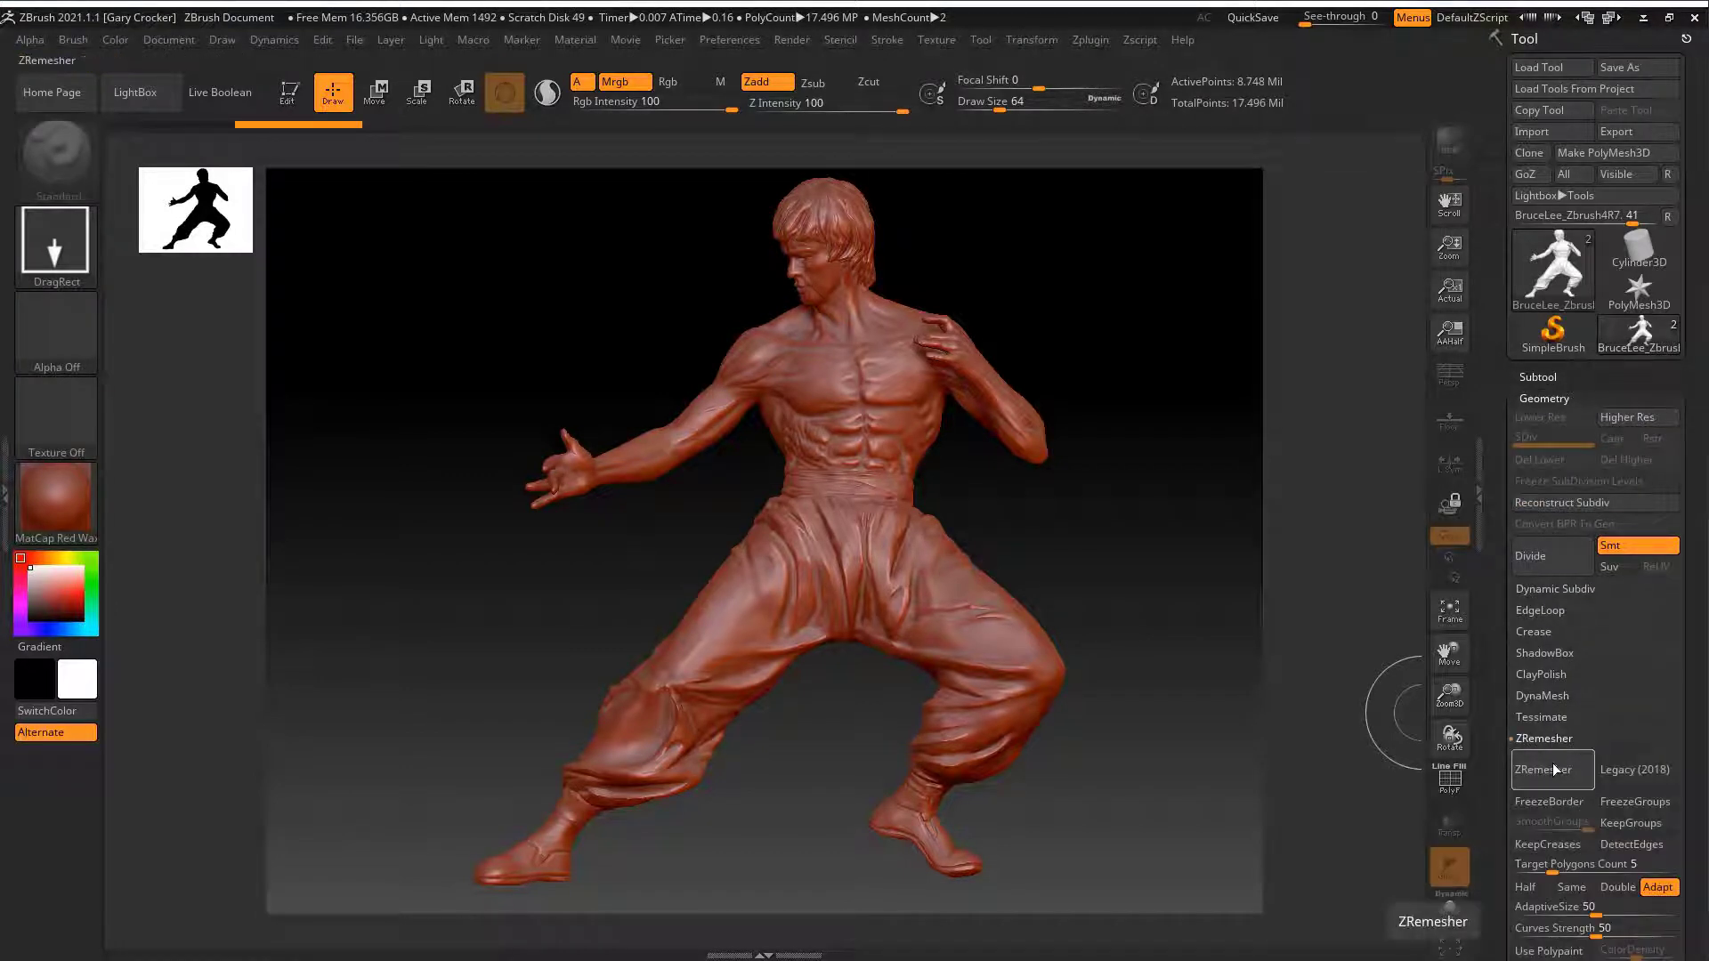
pyautogui.click(1554, 767)
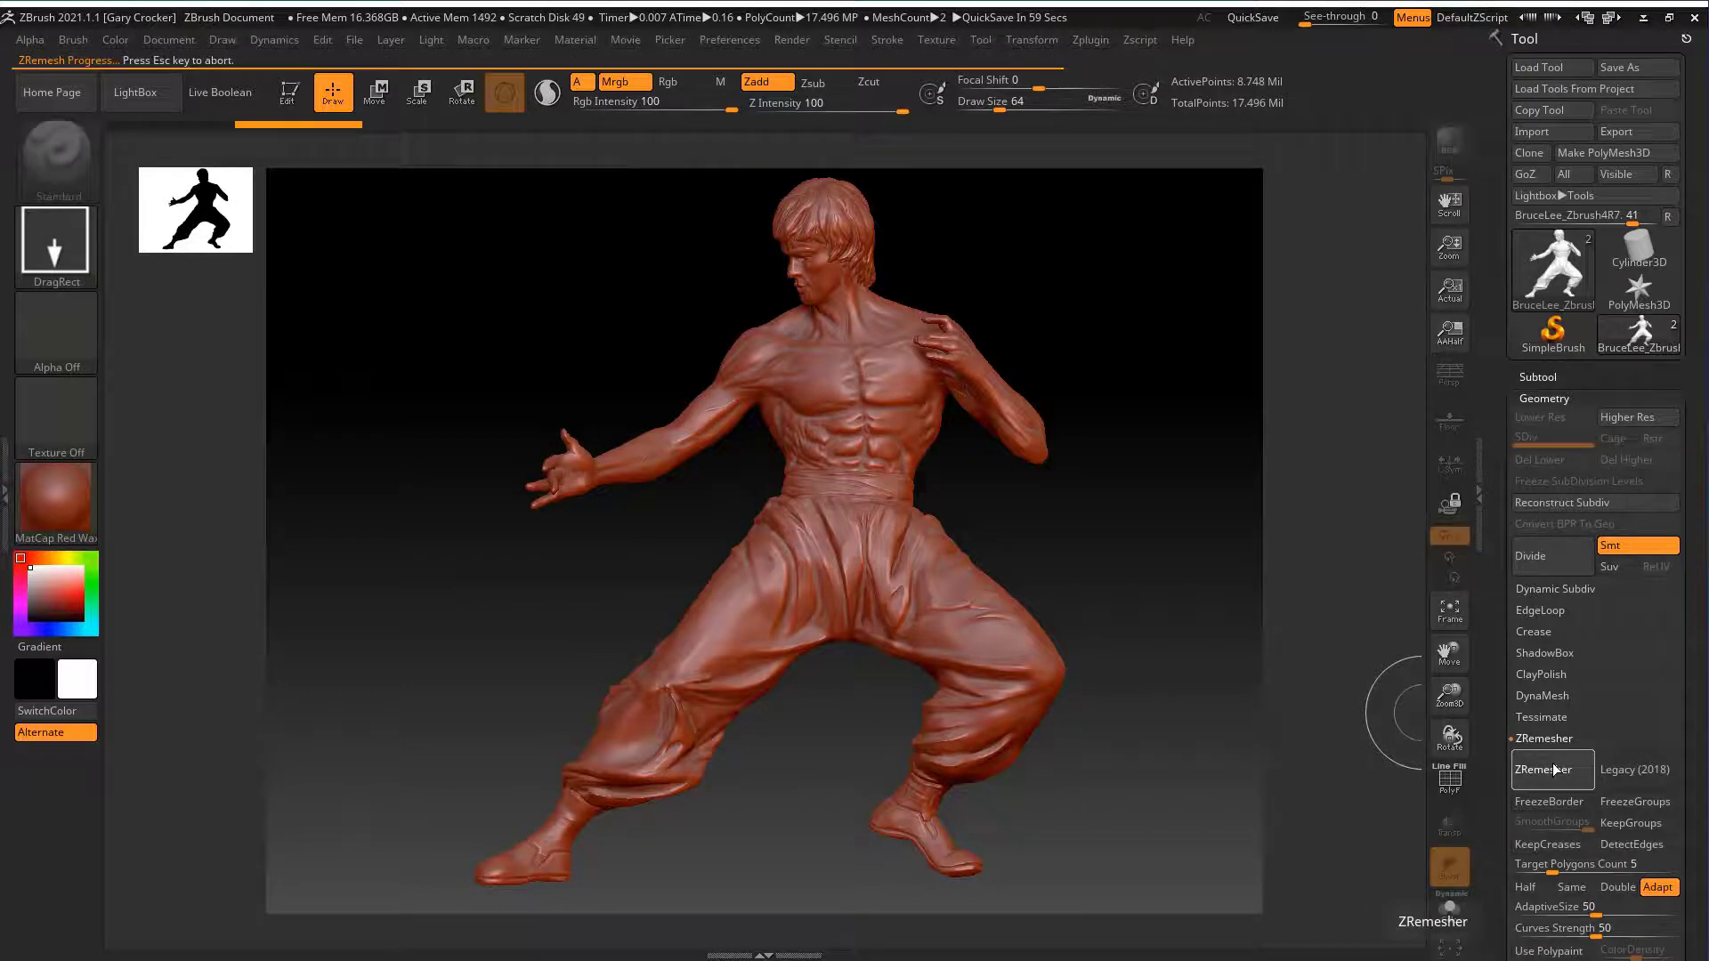
# Step: Show the polygon wireframe and divide the remeshed copy up to subdivision level 4
pyautogui.click(1450, 780)
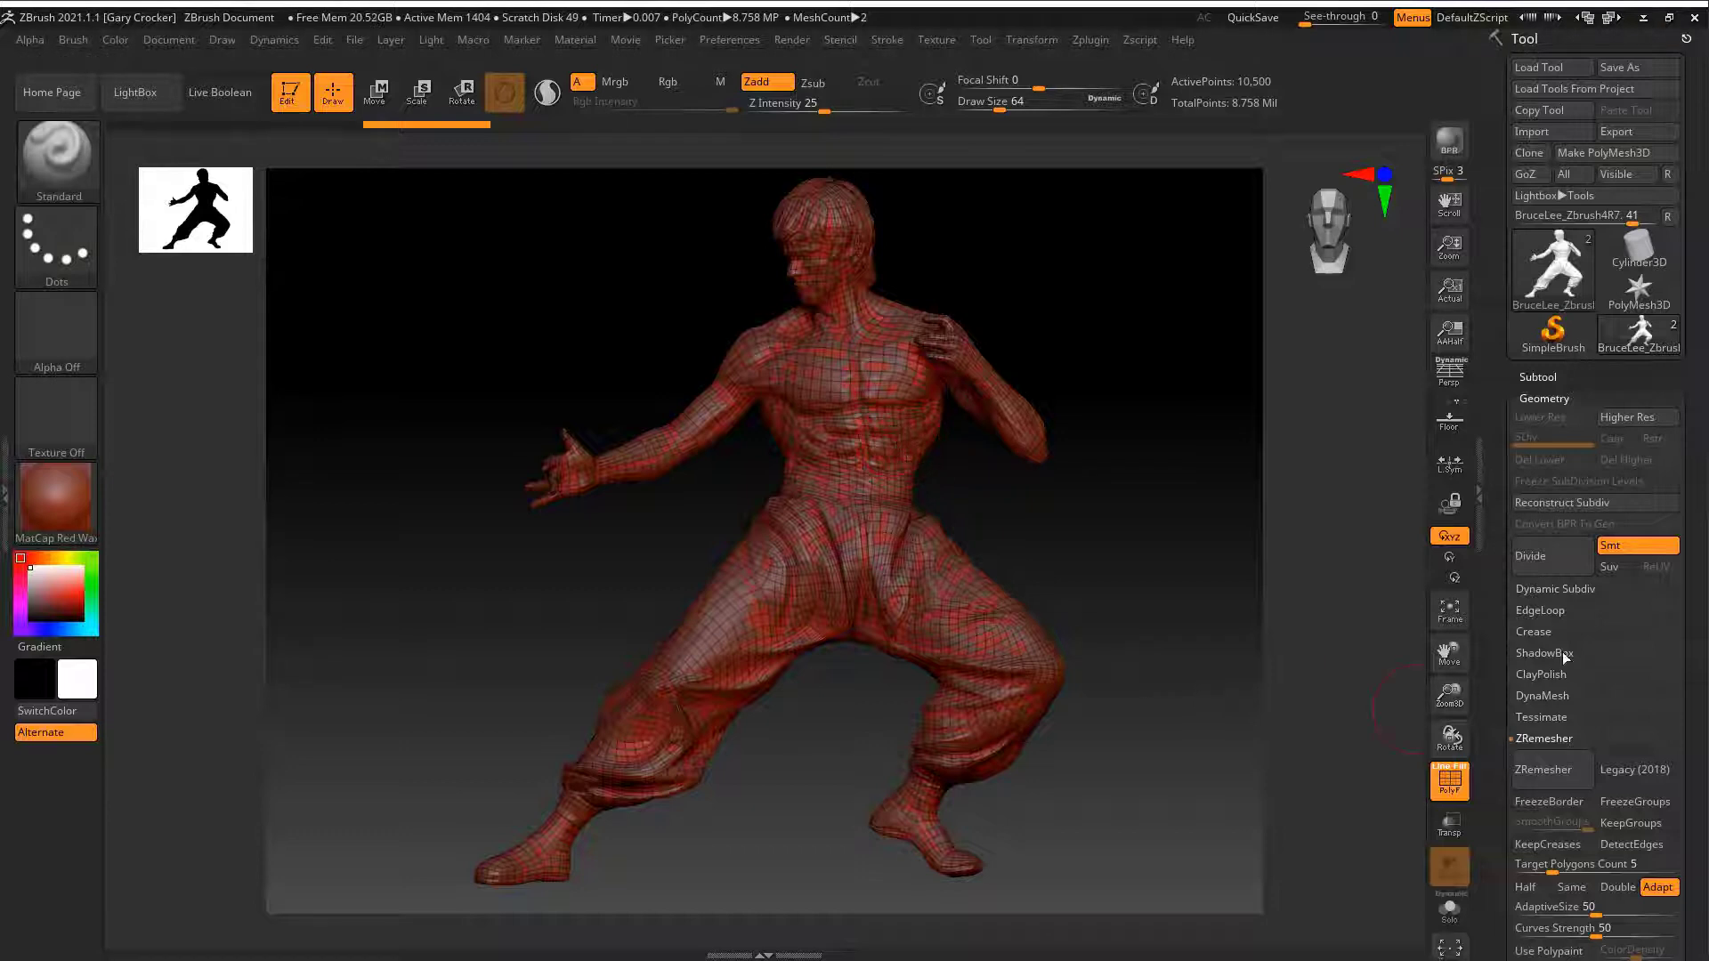
pyautogui.click(1545, 568)
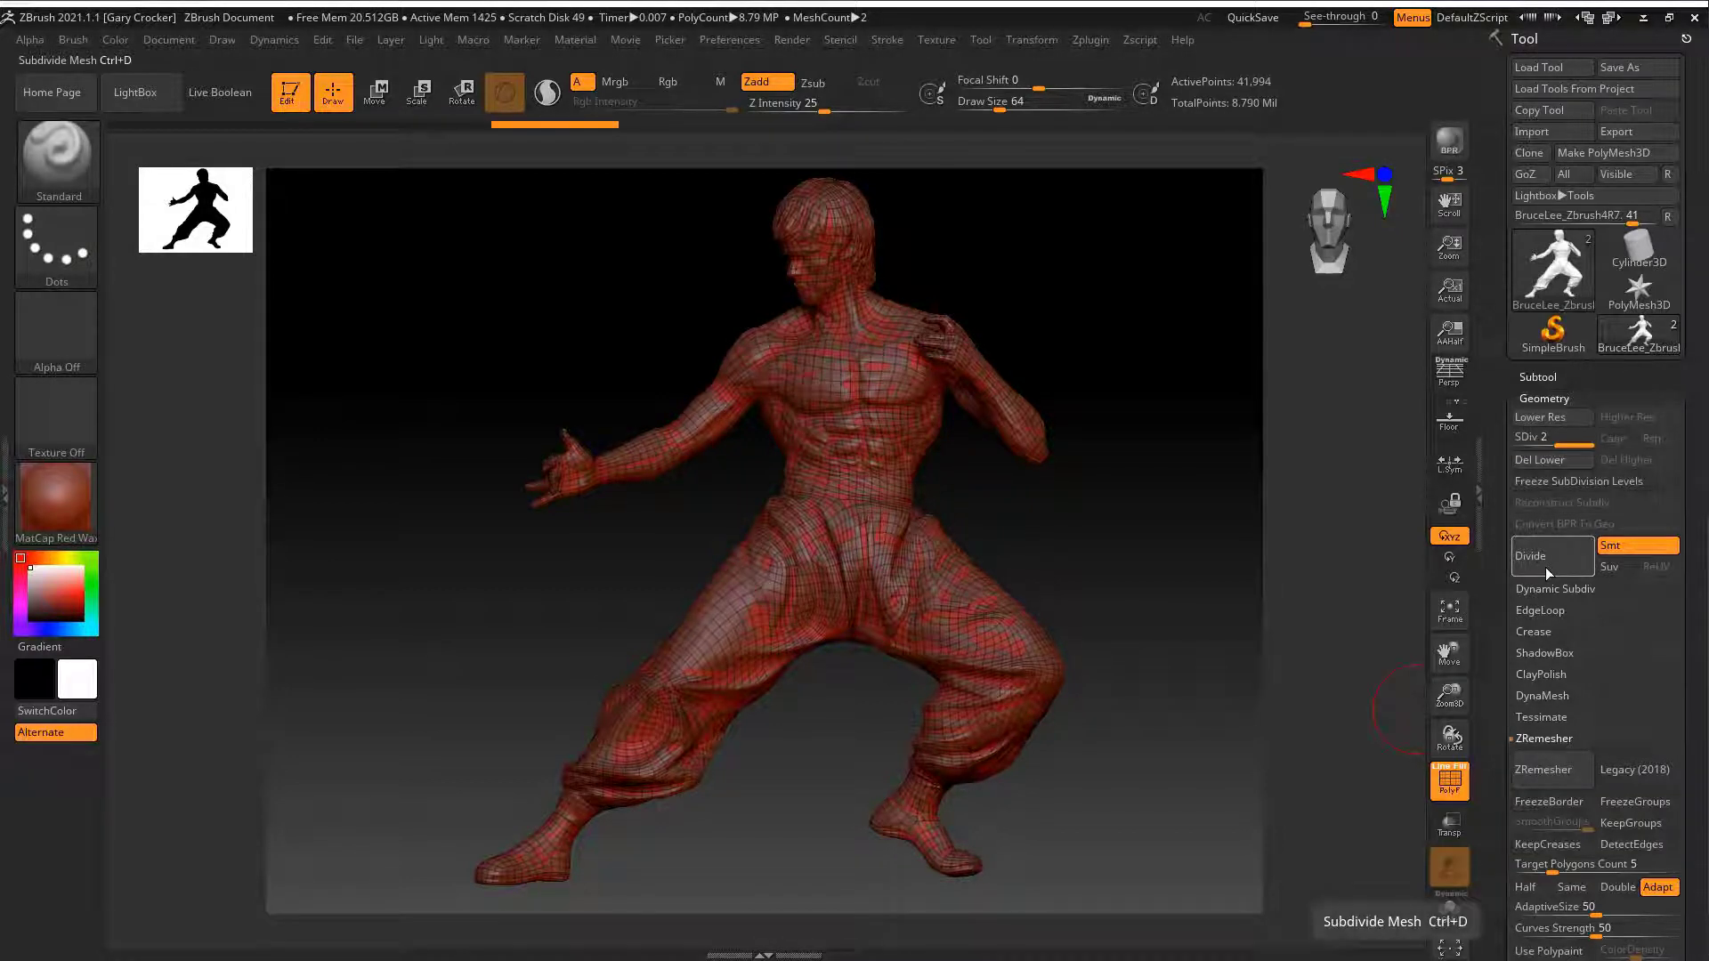
pyautogui.click(1546, 568)
pyautogui.click(1545, 568)
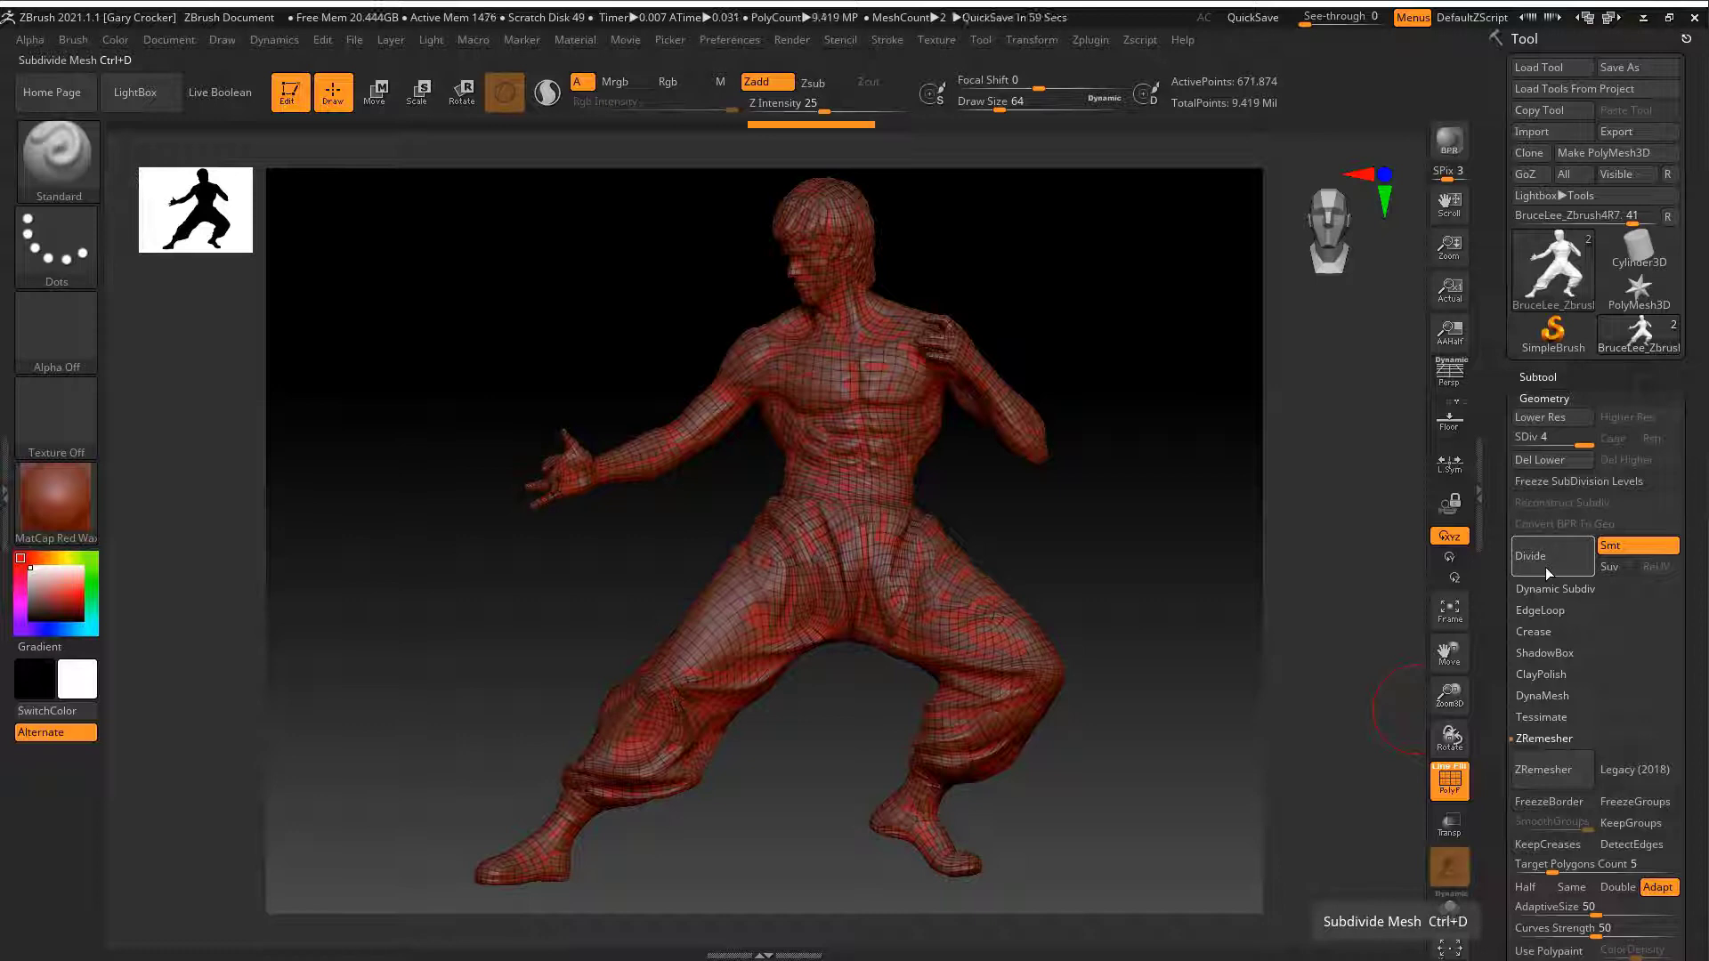
# Step: Project the original figure's detail onto the subdivided BruceLee_Zbrush4R7 subtool with a projection distance of 0.5
pyautogui.click(1529, 378)
pyautogui.moveTo(1551, 428)
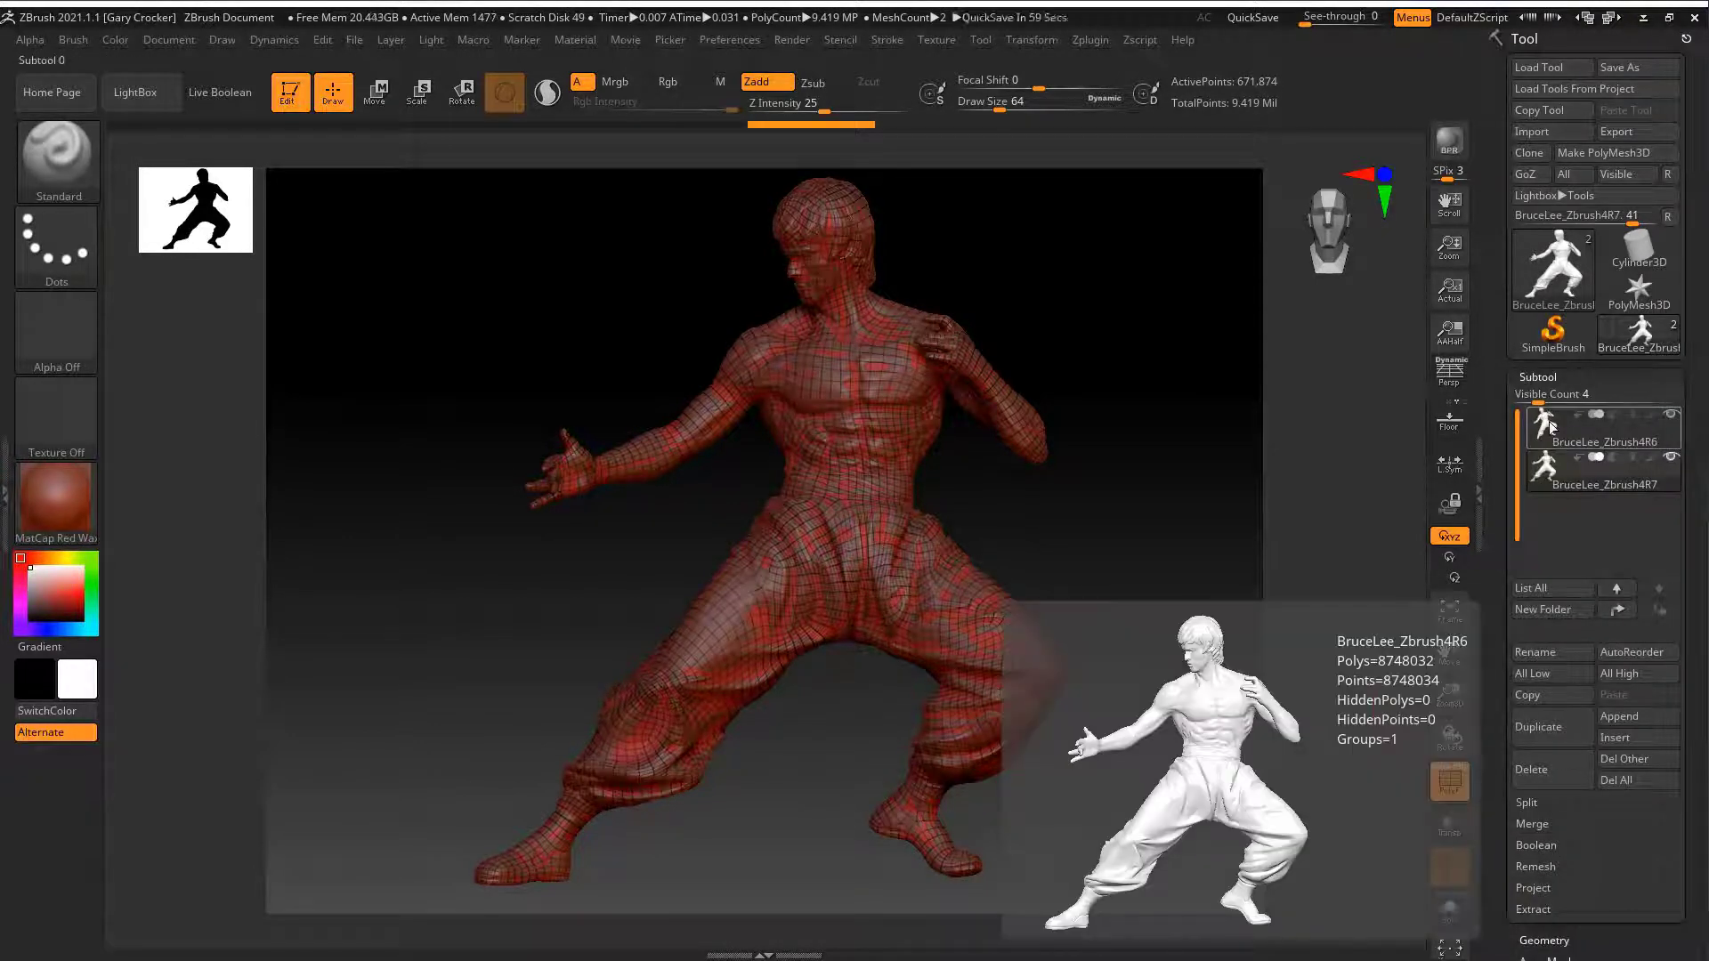
pyautogui.moveTo(1572, 481)
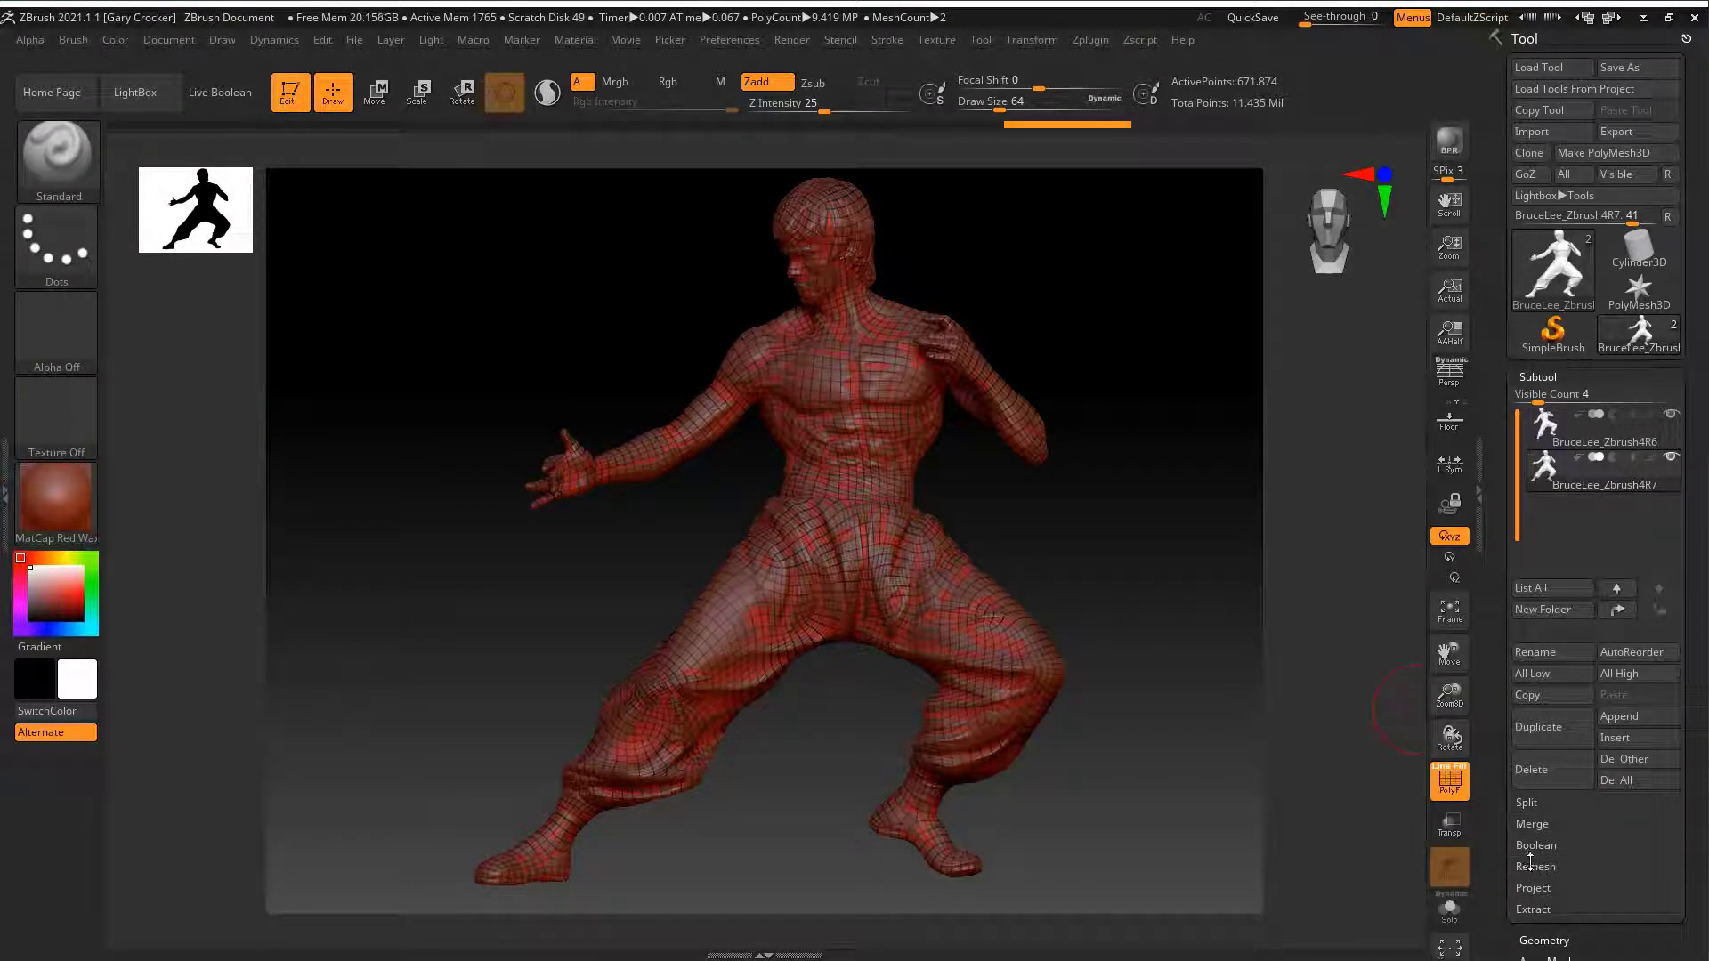
pyautogui.click(1533, 887)
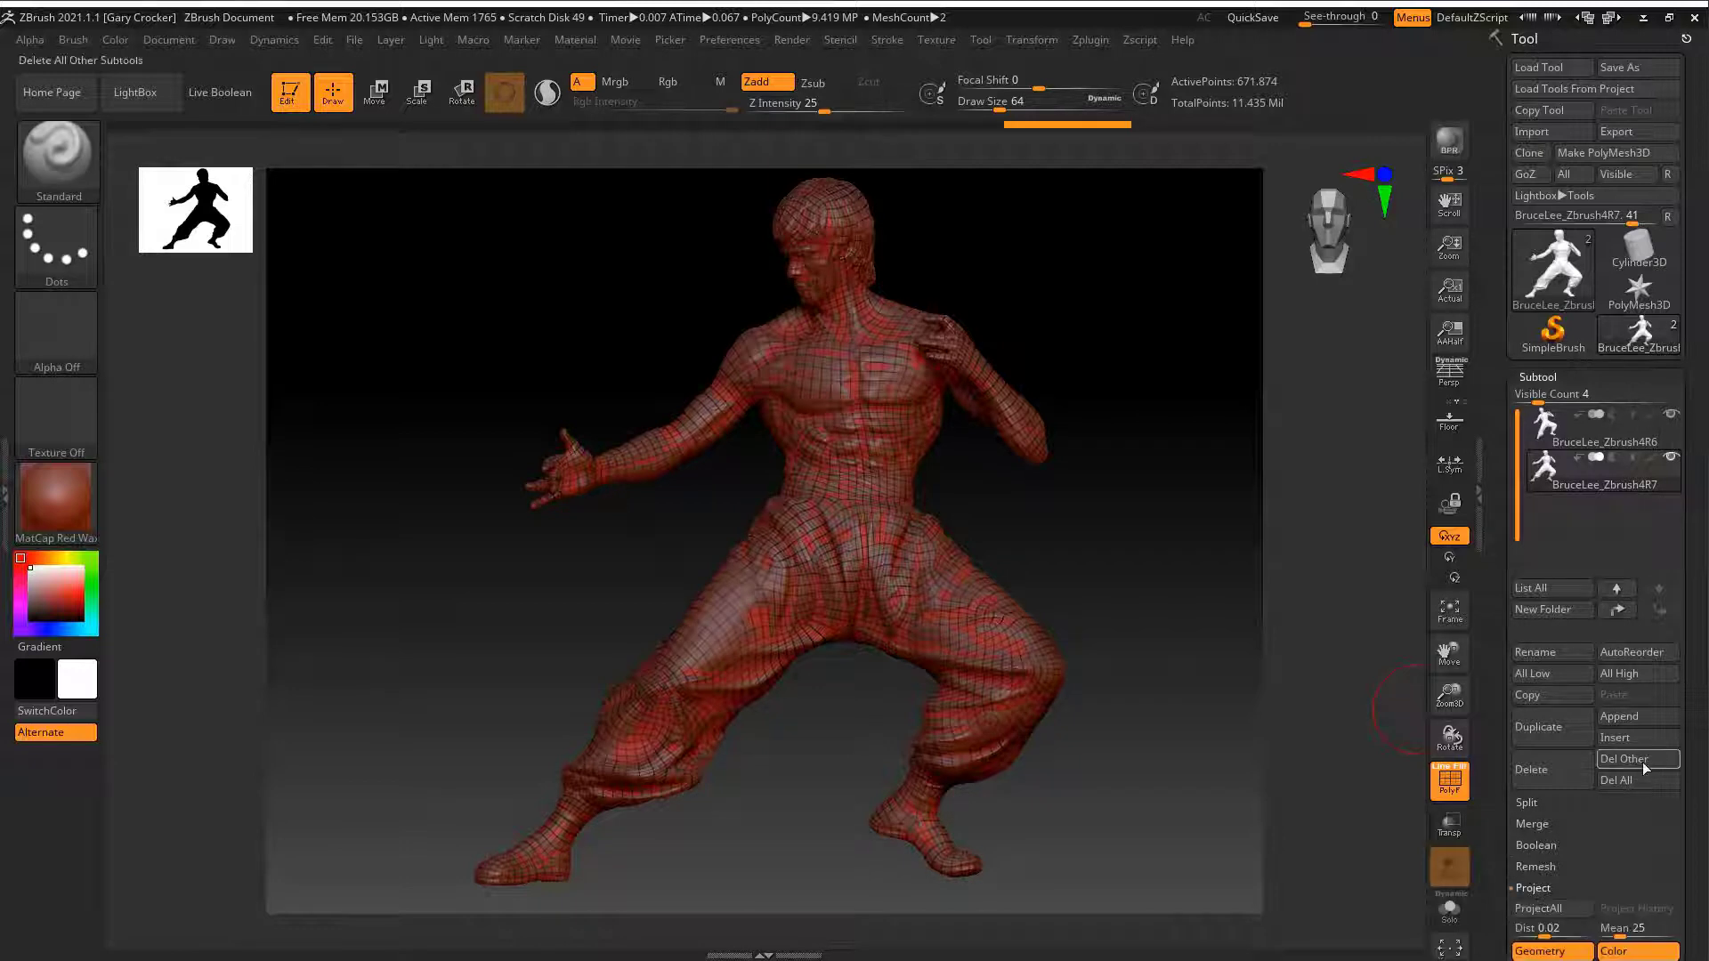
pyautogui.moveTo(1550, 930); pyautogui.dragTo(1557, 931)
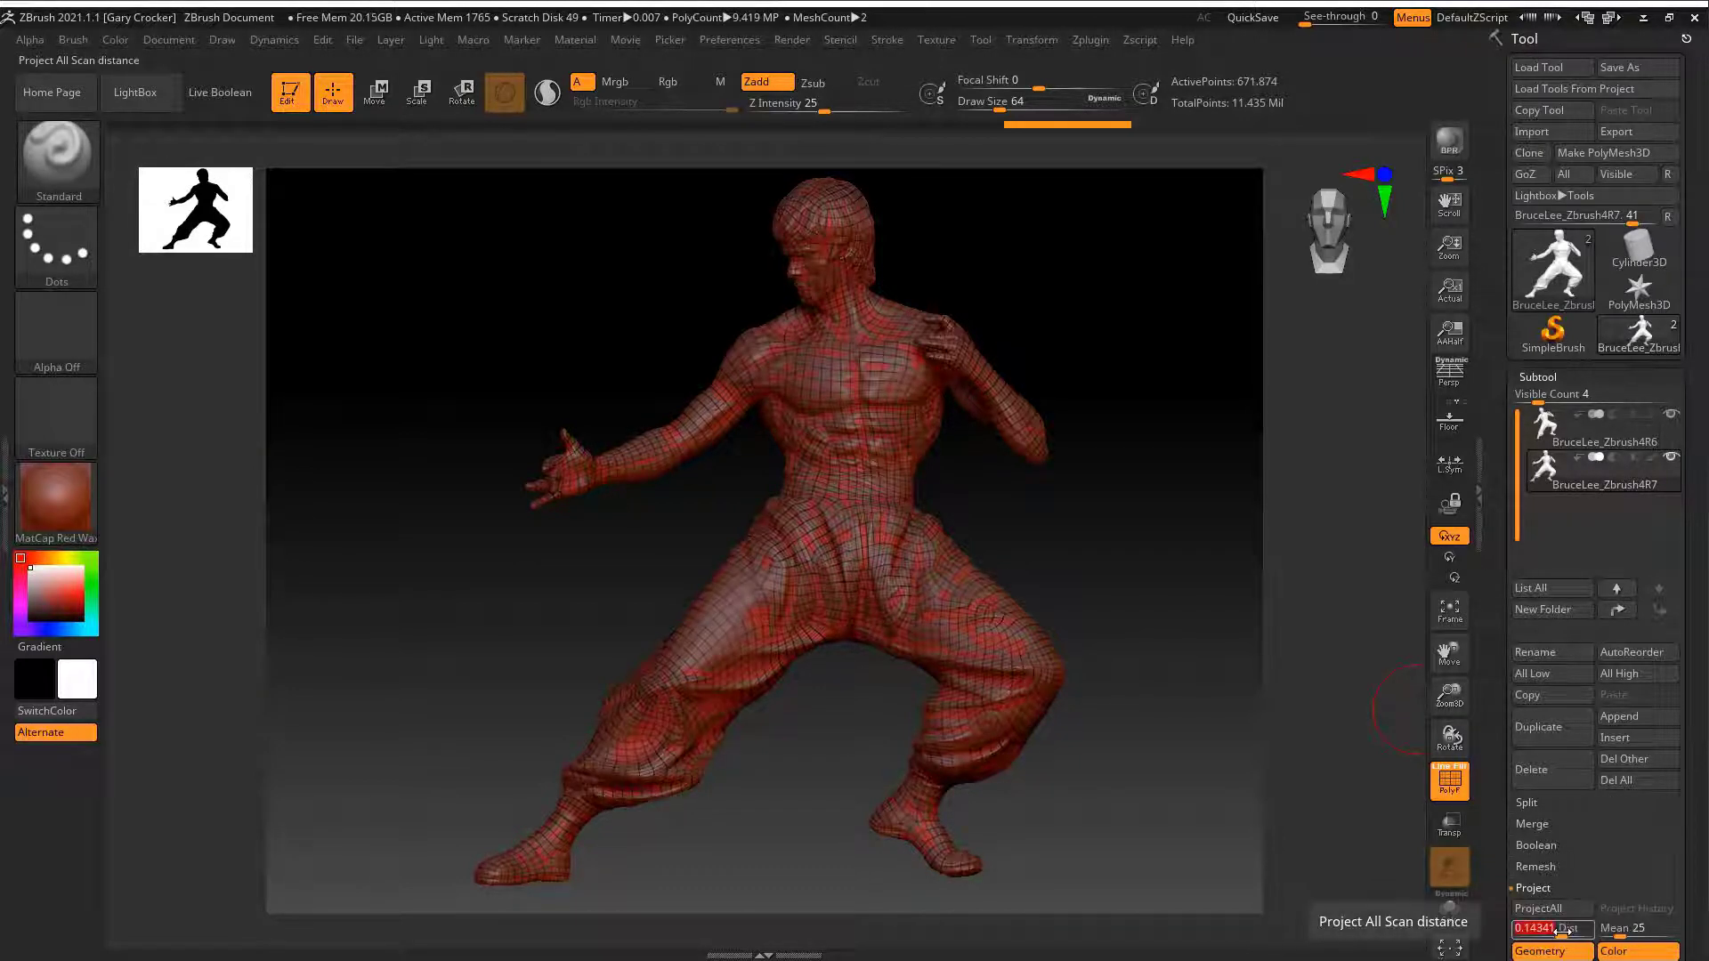
pyautogui.write('0.5')
pyautogui.press('Return')
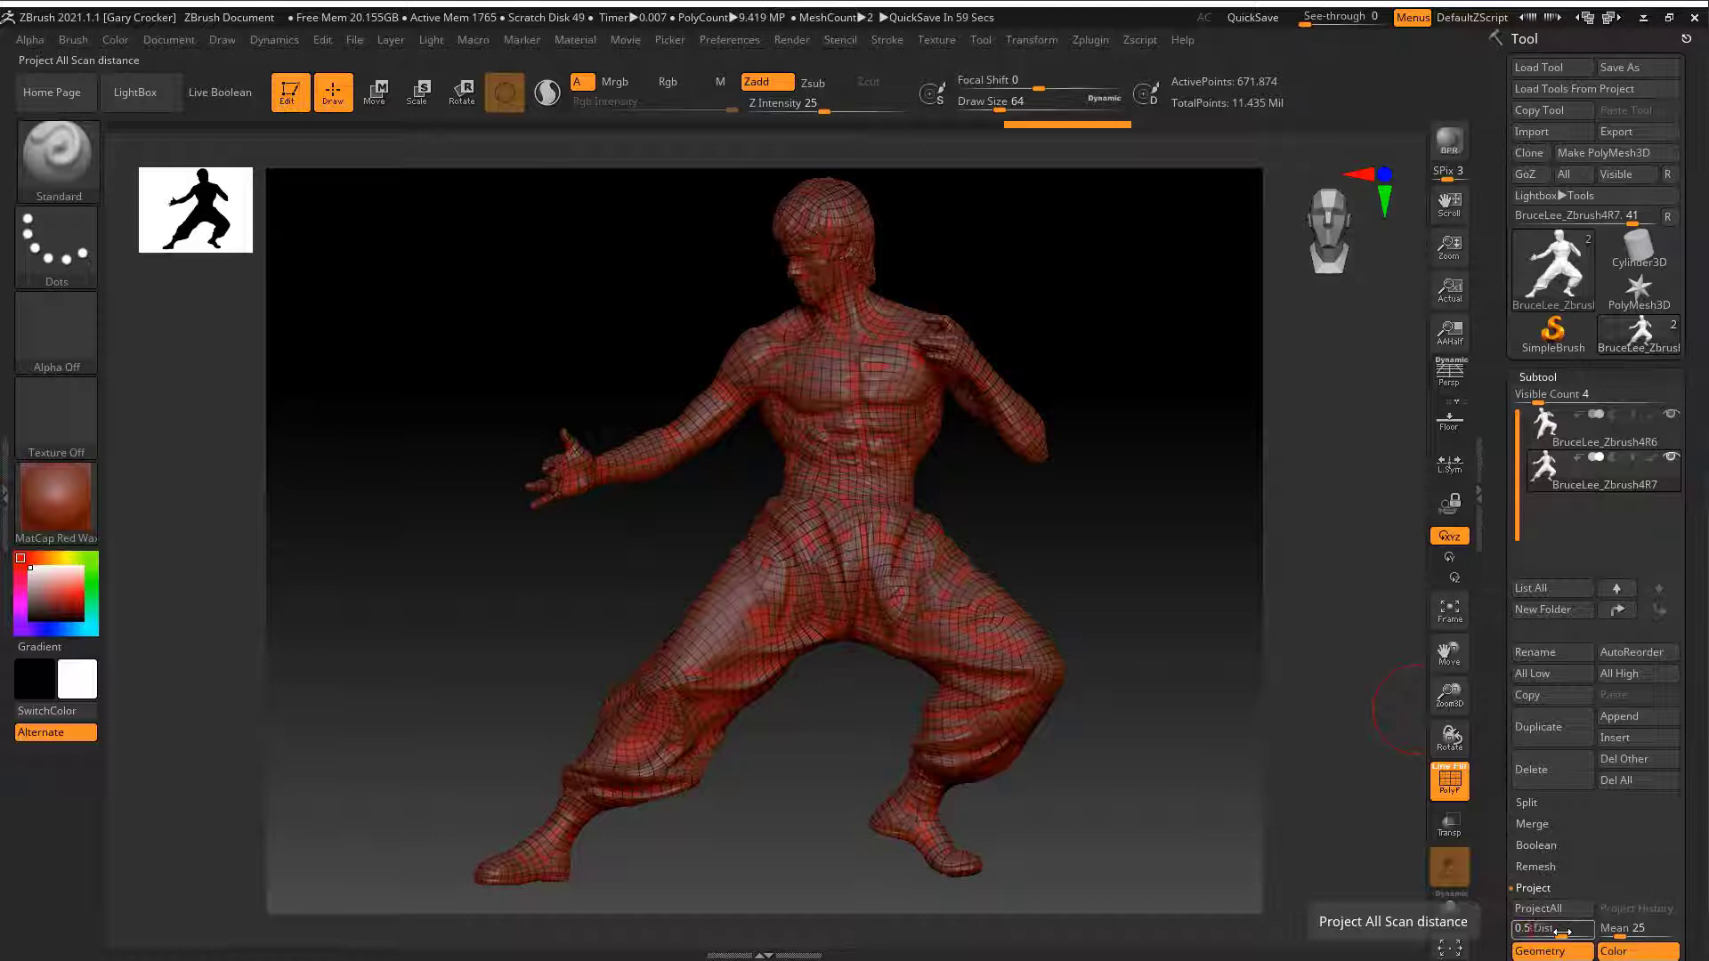
pyautogui.click(1564, 912)
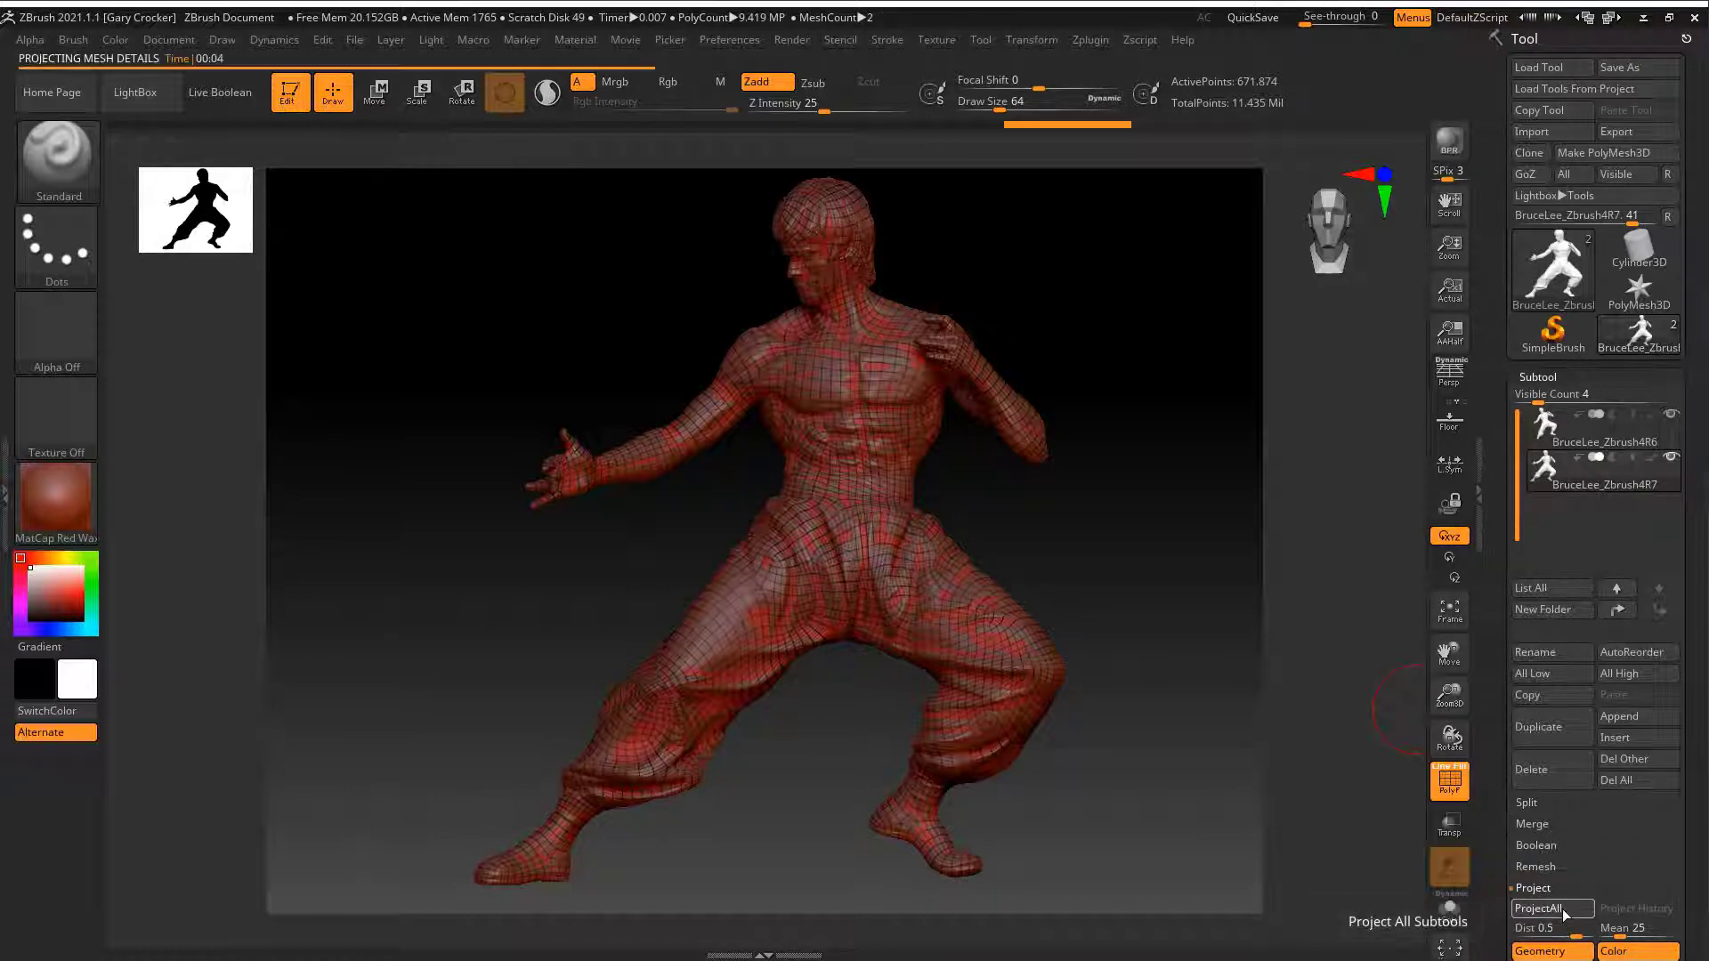
# Step: Hide the original BruceLee_Zbrush4R6 subtool and turn off the polygon wireframe
pyautogui.click(1671, 414)
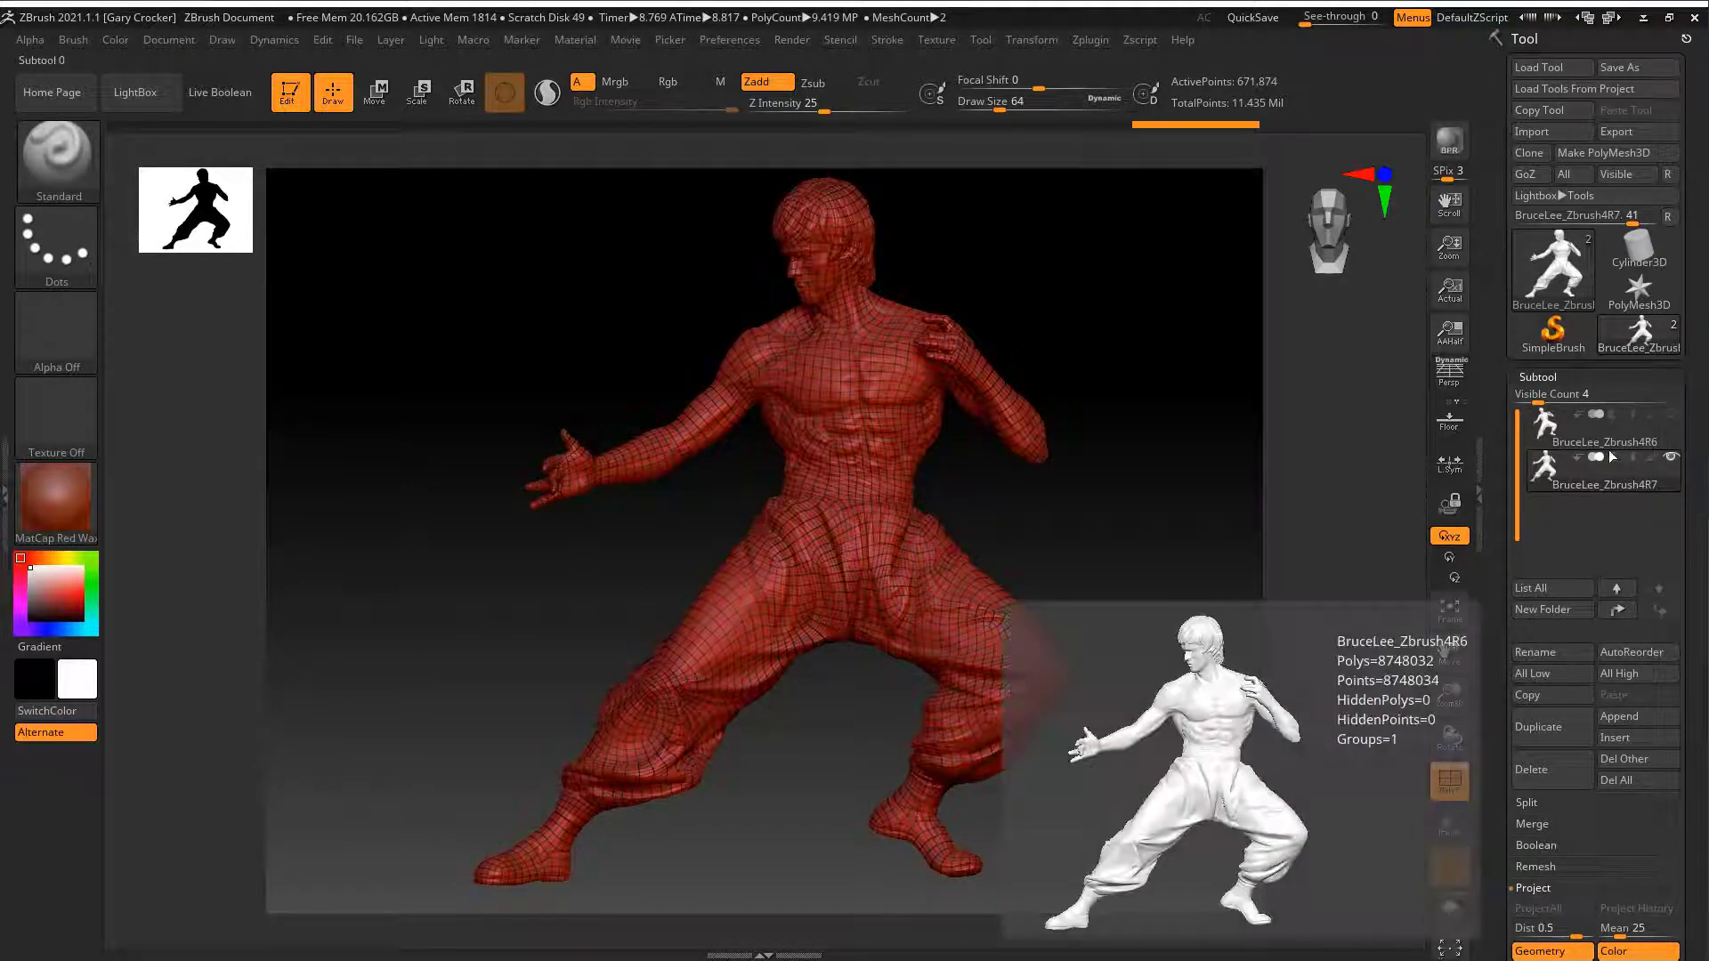
pyautogui.click(1449, 781)
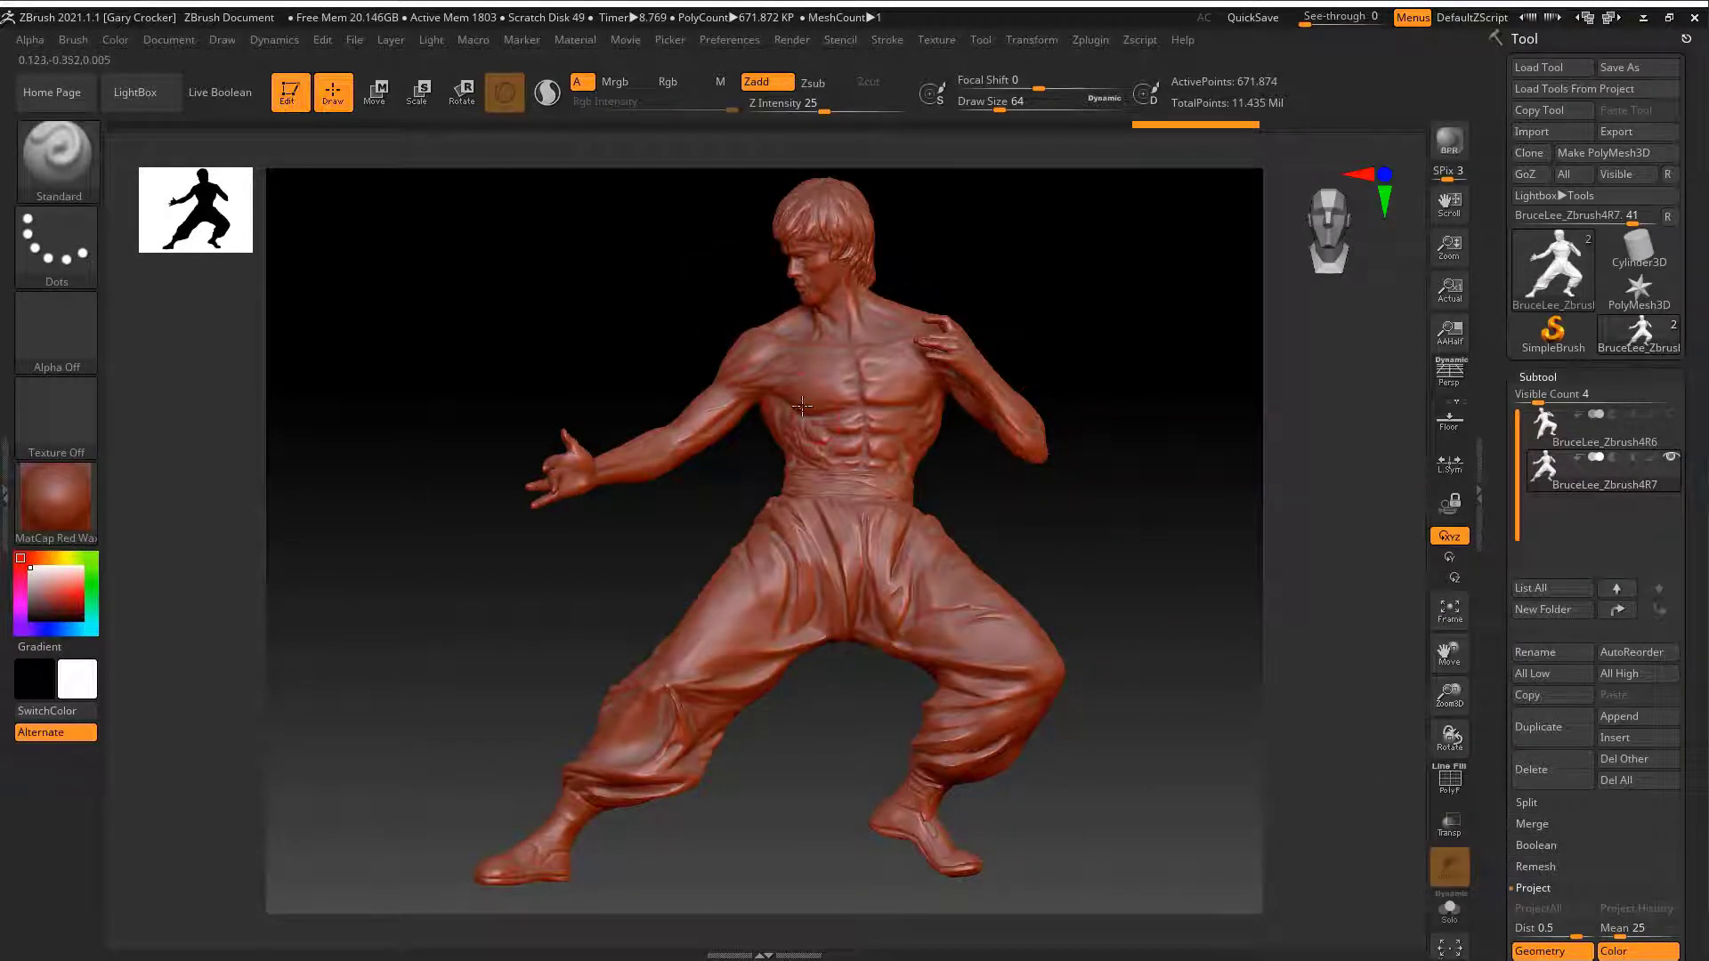
# Step: Export the projected subtool in OBJ format as BruceLee_Zbrush4R7.obj
pyautogui.click(1621, 135)
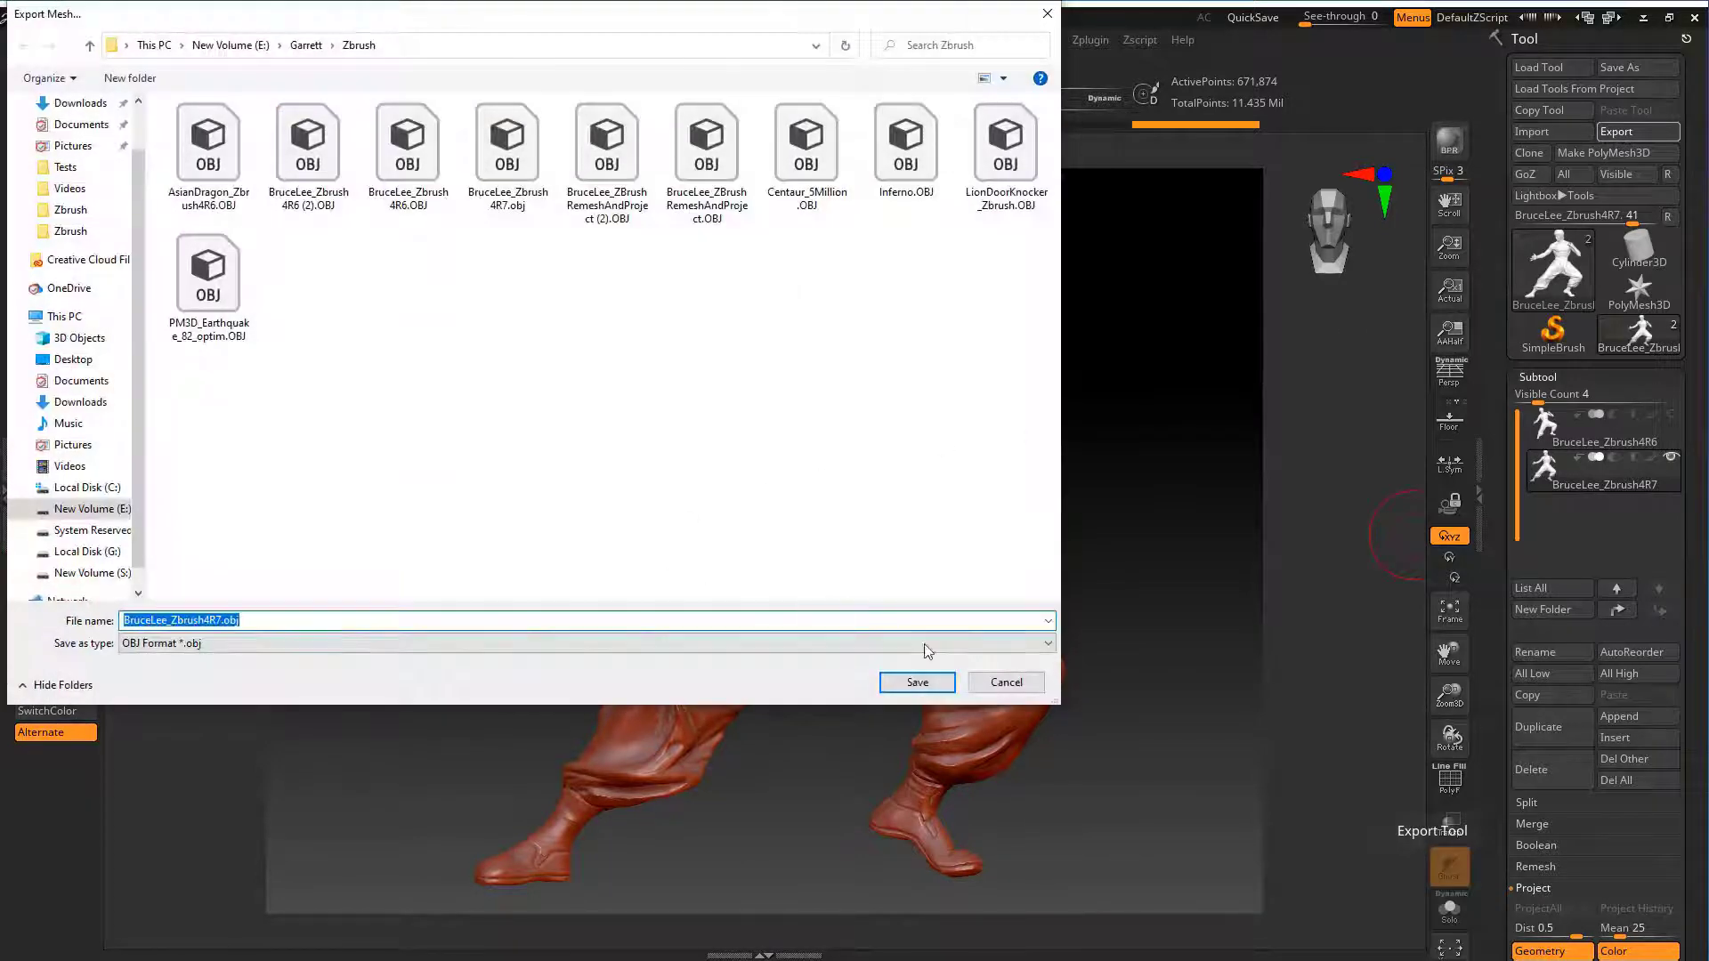
pyautogui.click(934, 689)
pyautogui.click(1173, 703)
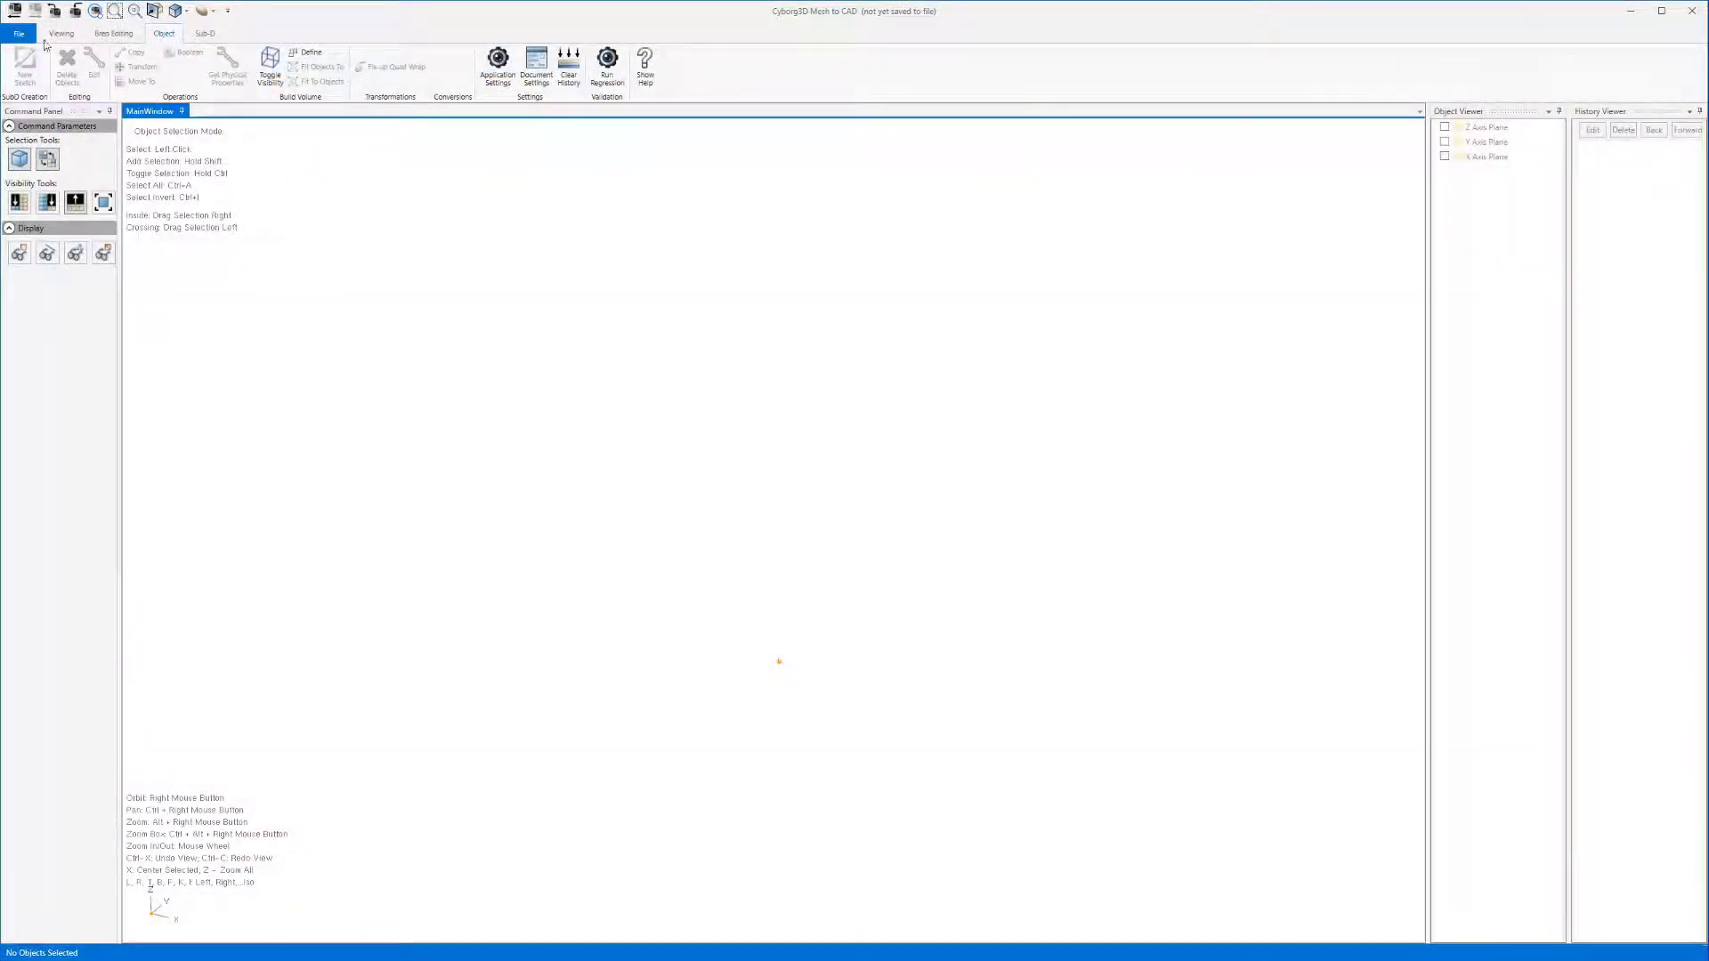
# Step: Switch to Cyborg3D Mesh to CAD and import BruceLee_Zbrush4R7.obj as a SubD object
pyautogui.click(19, 33)
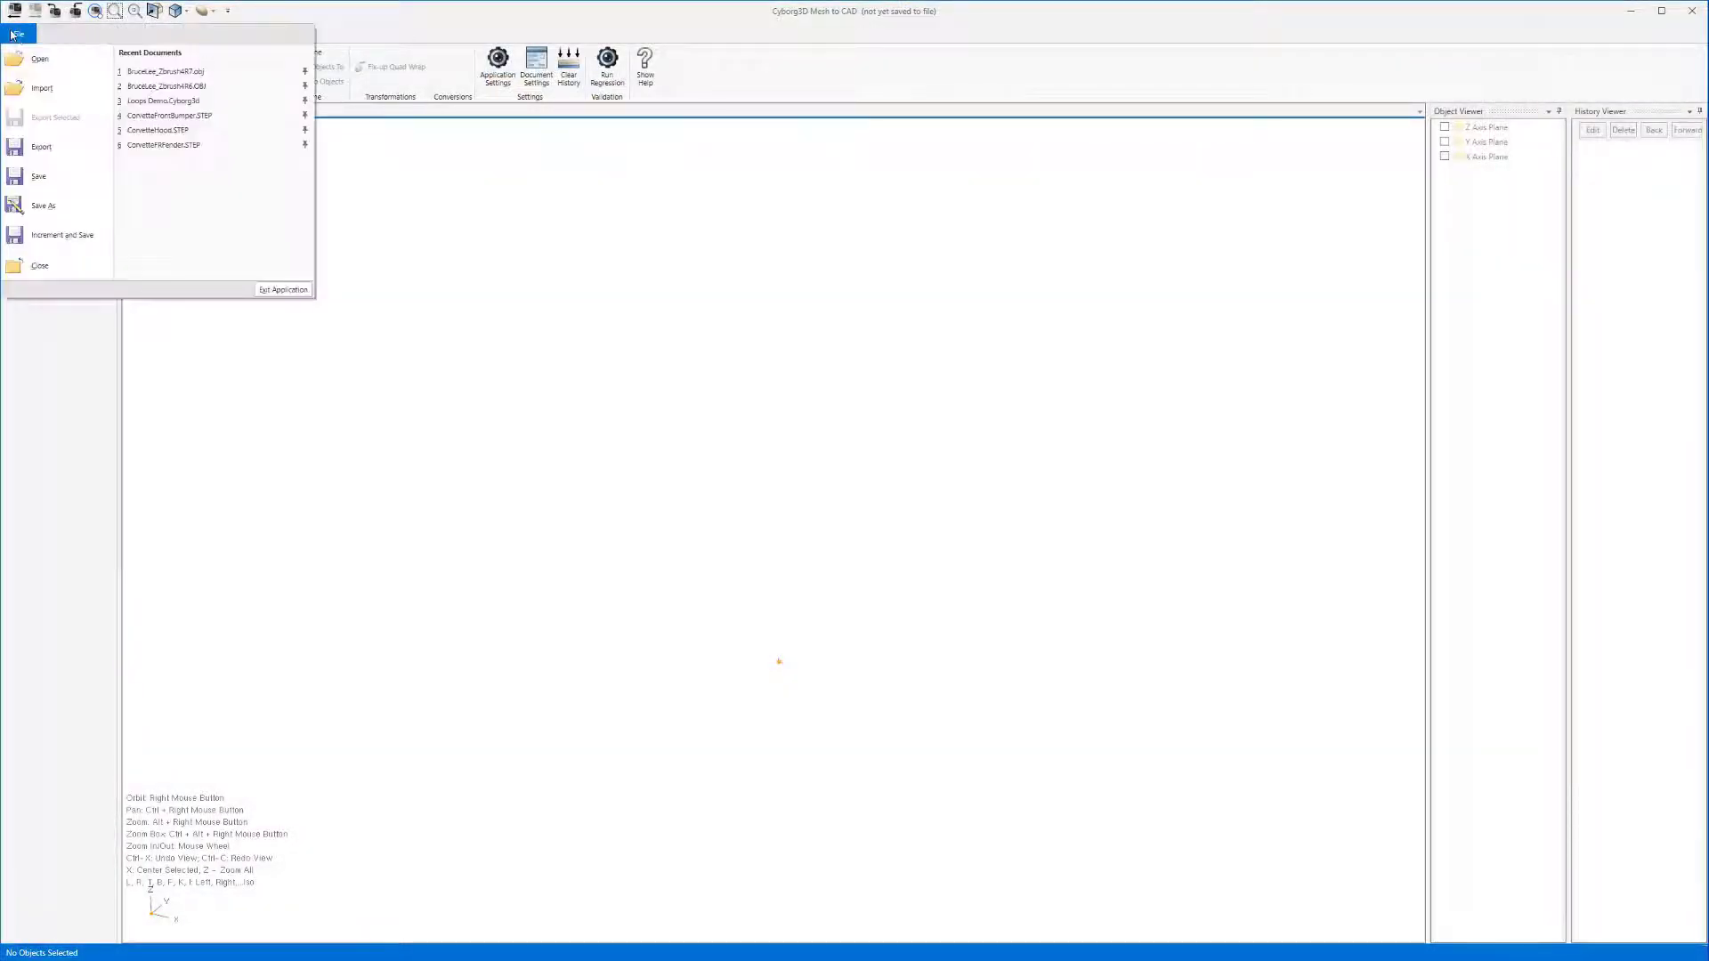
pyautogui.click(41, 87)
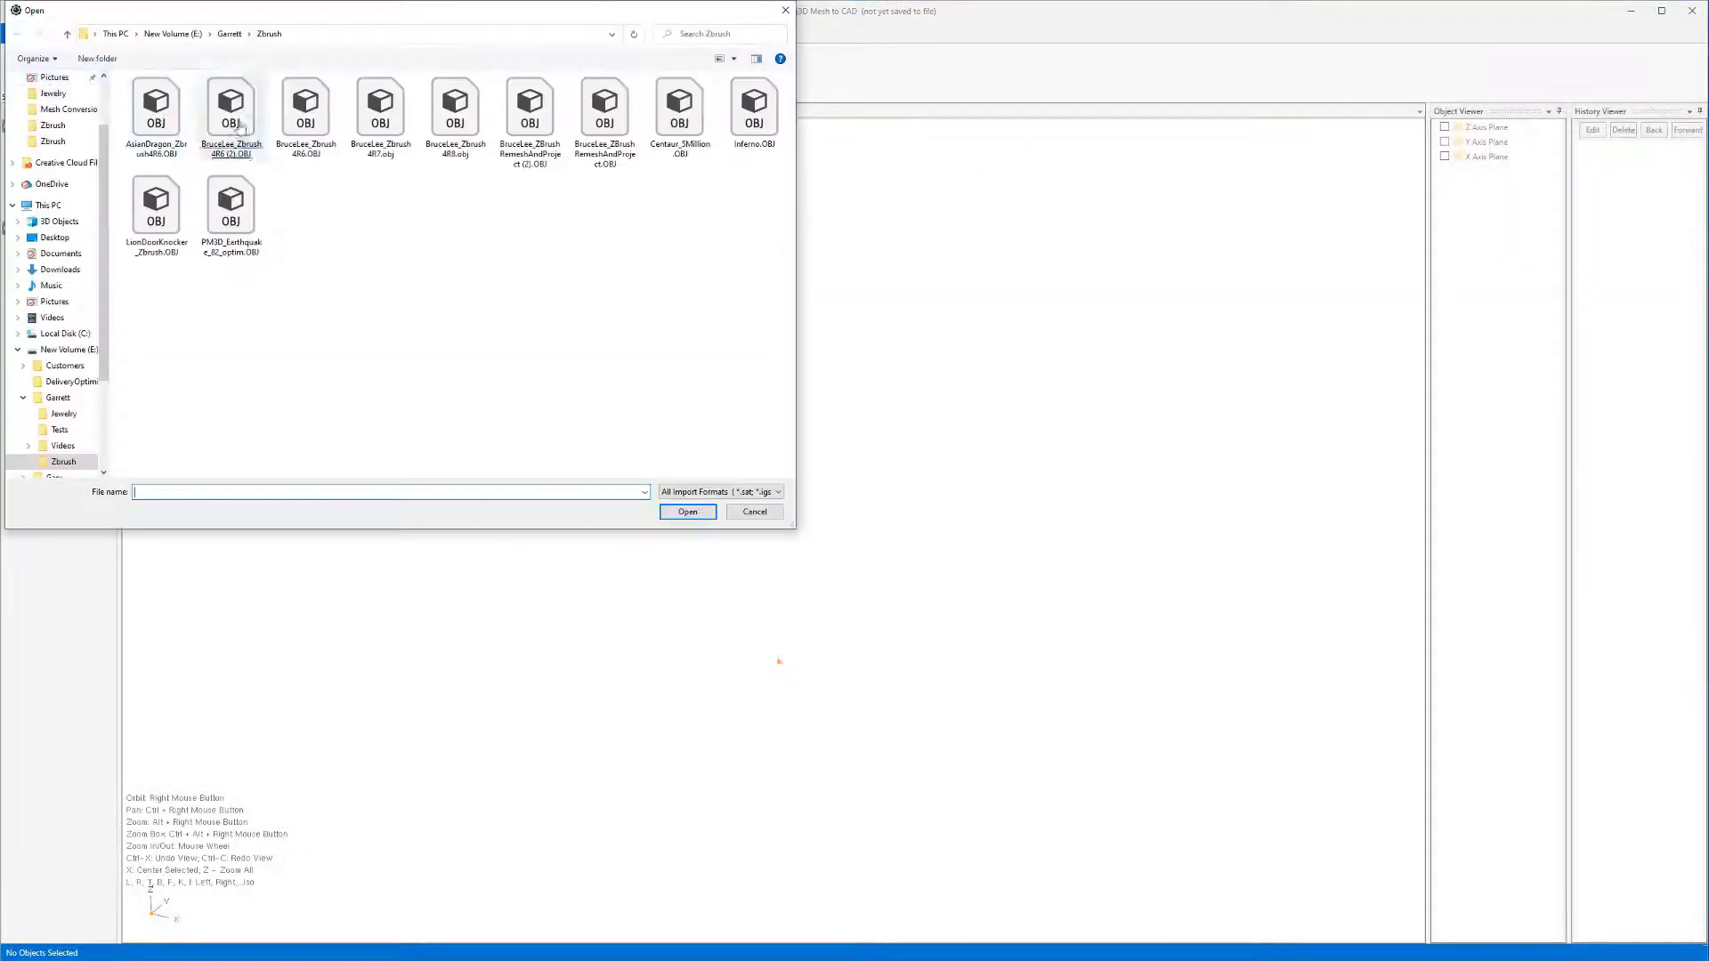
pyautogui.doubleClick(381, 135)
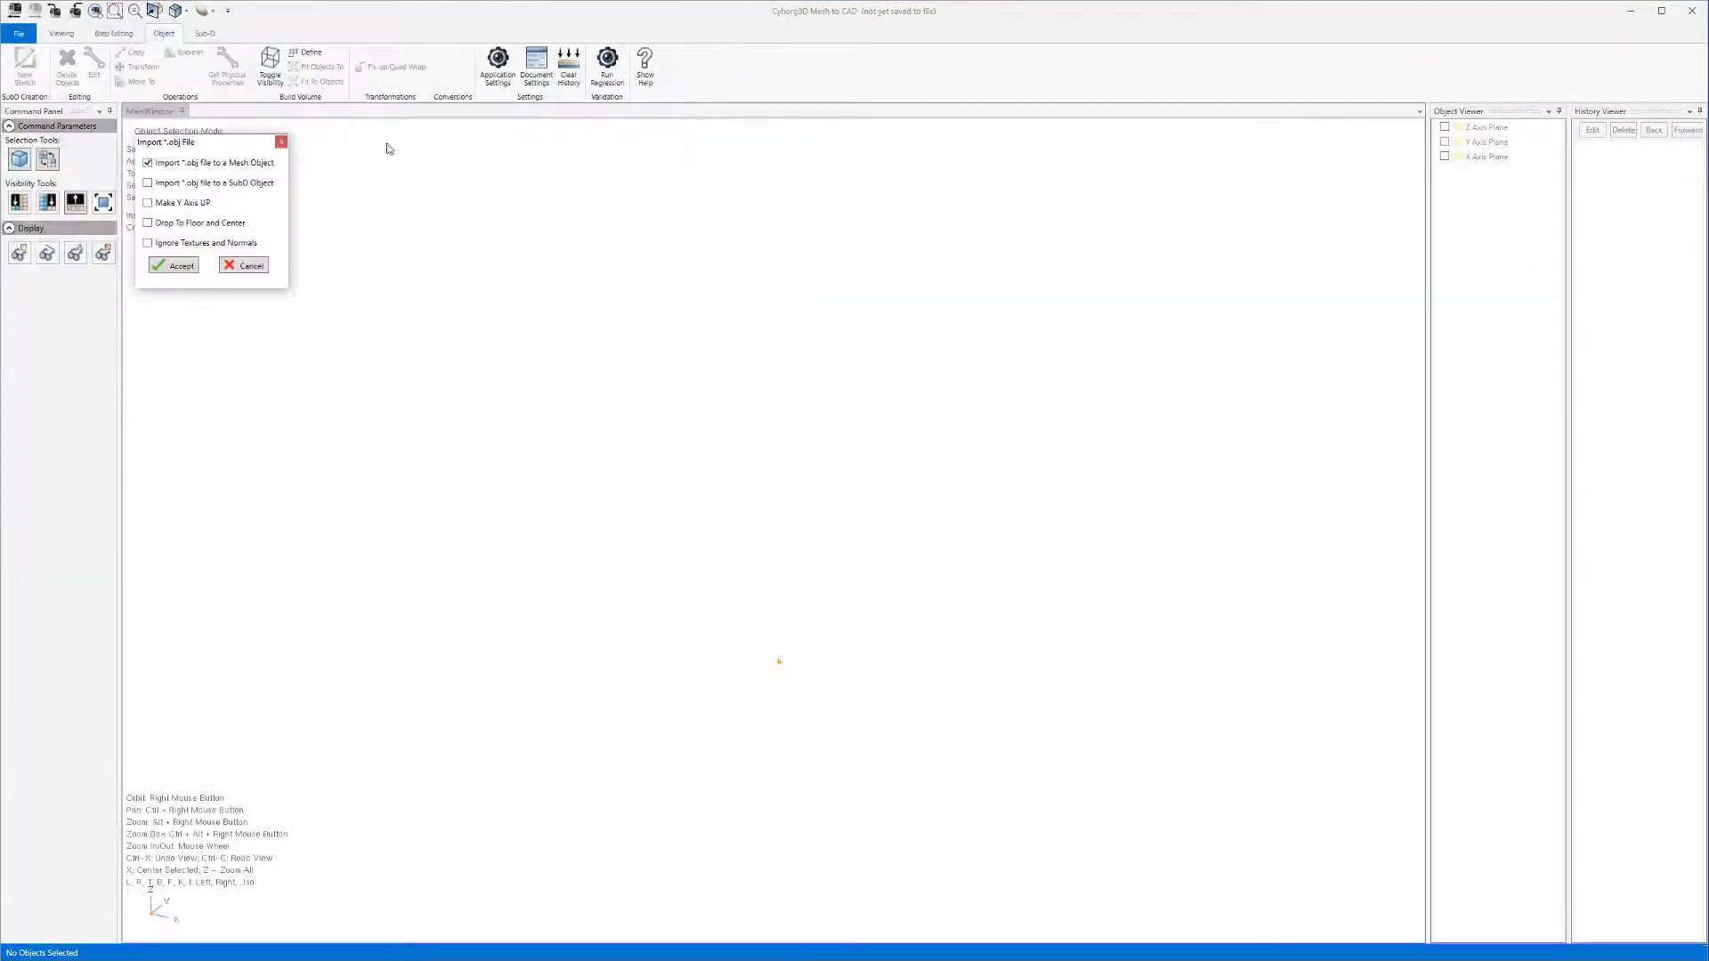
pyautogui.click(178, 267)
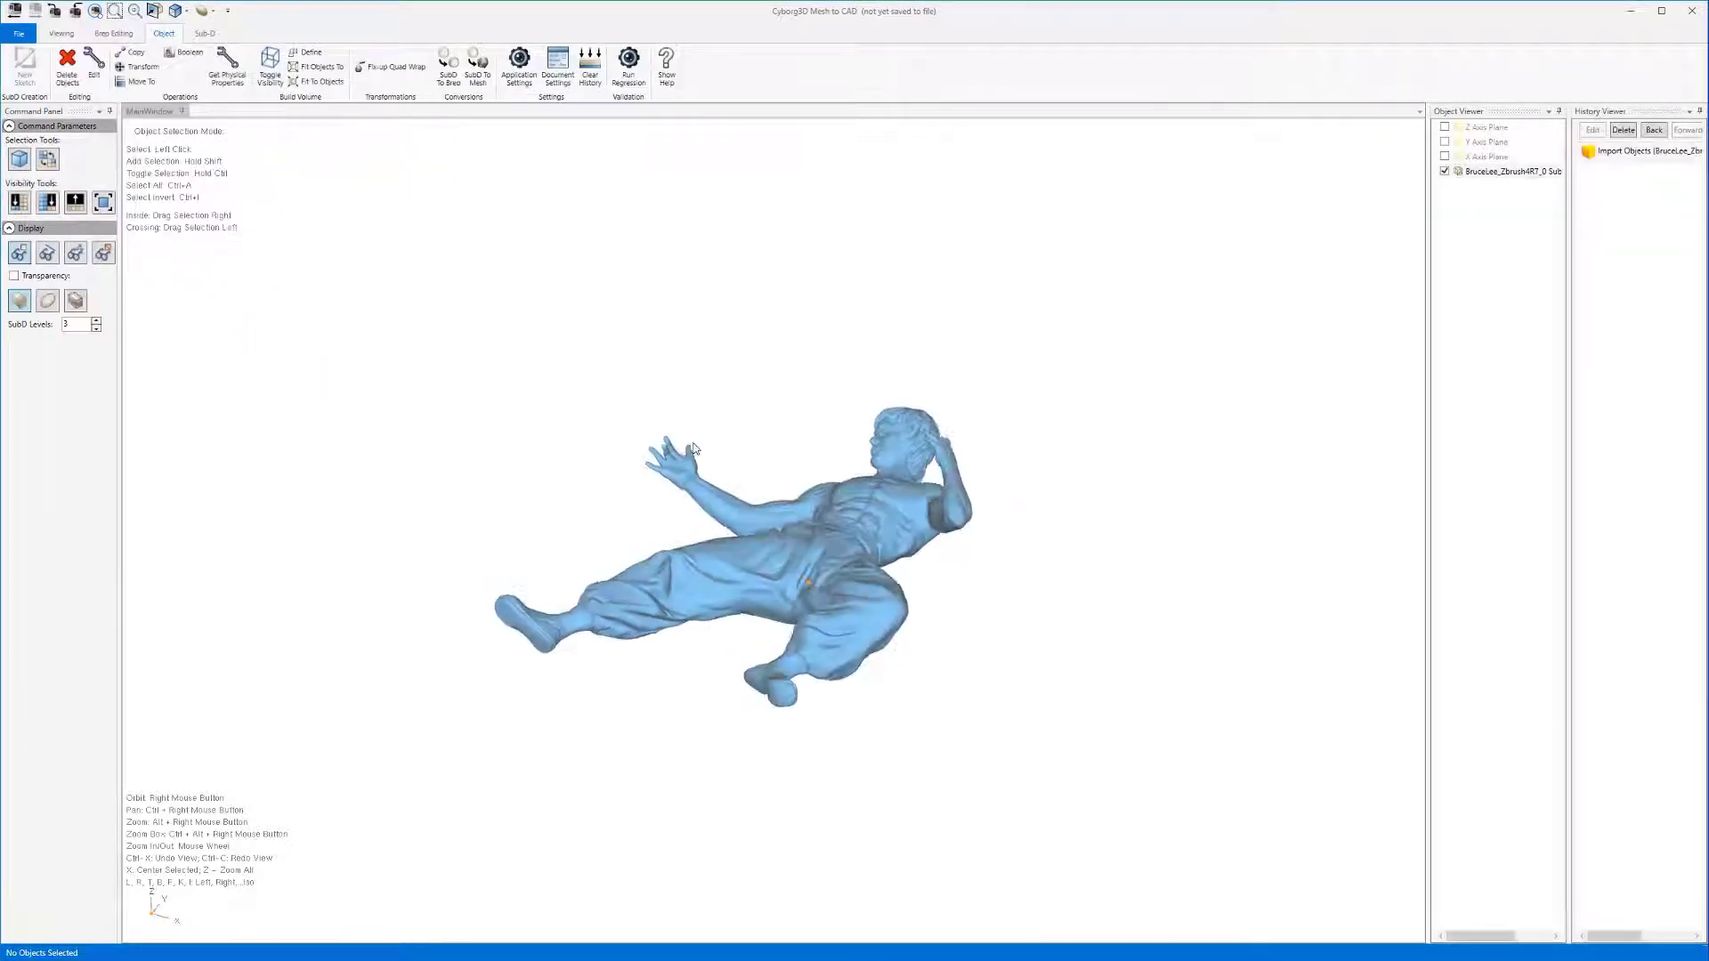
# Step: Convert the imported SubD figure to a Standard NURBS Brep with a reduced subdivision level
pyautogui.click(449, 66)
pyautogui.click(108, 197)
pyautogui.click(108, 197)
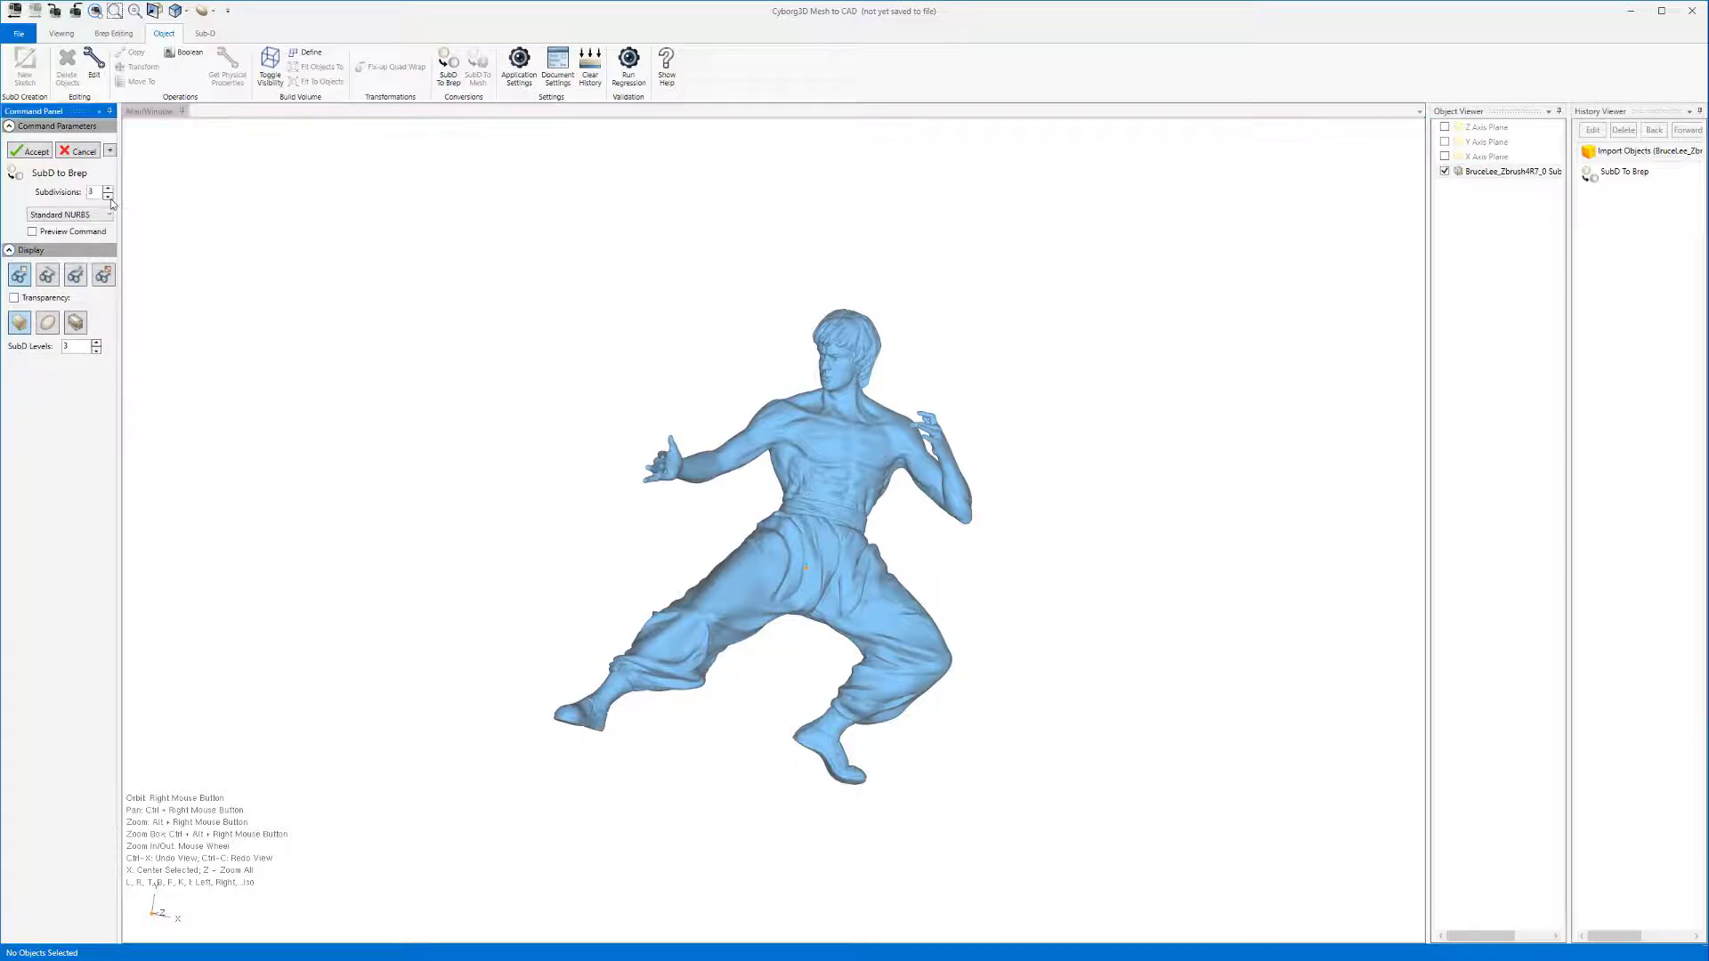
pyautogui.click(108, 197)
pyautogui.click(34, 151)
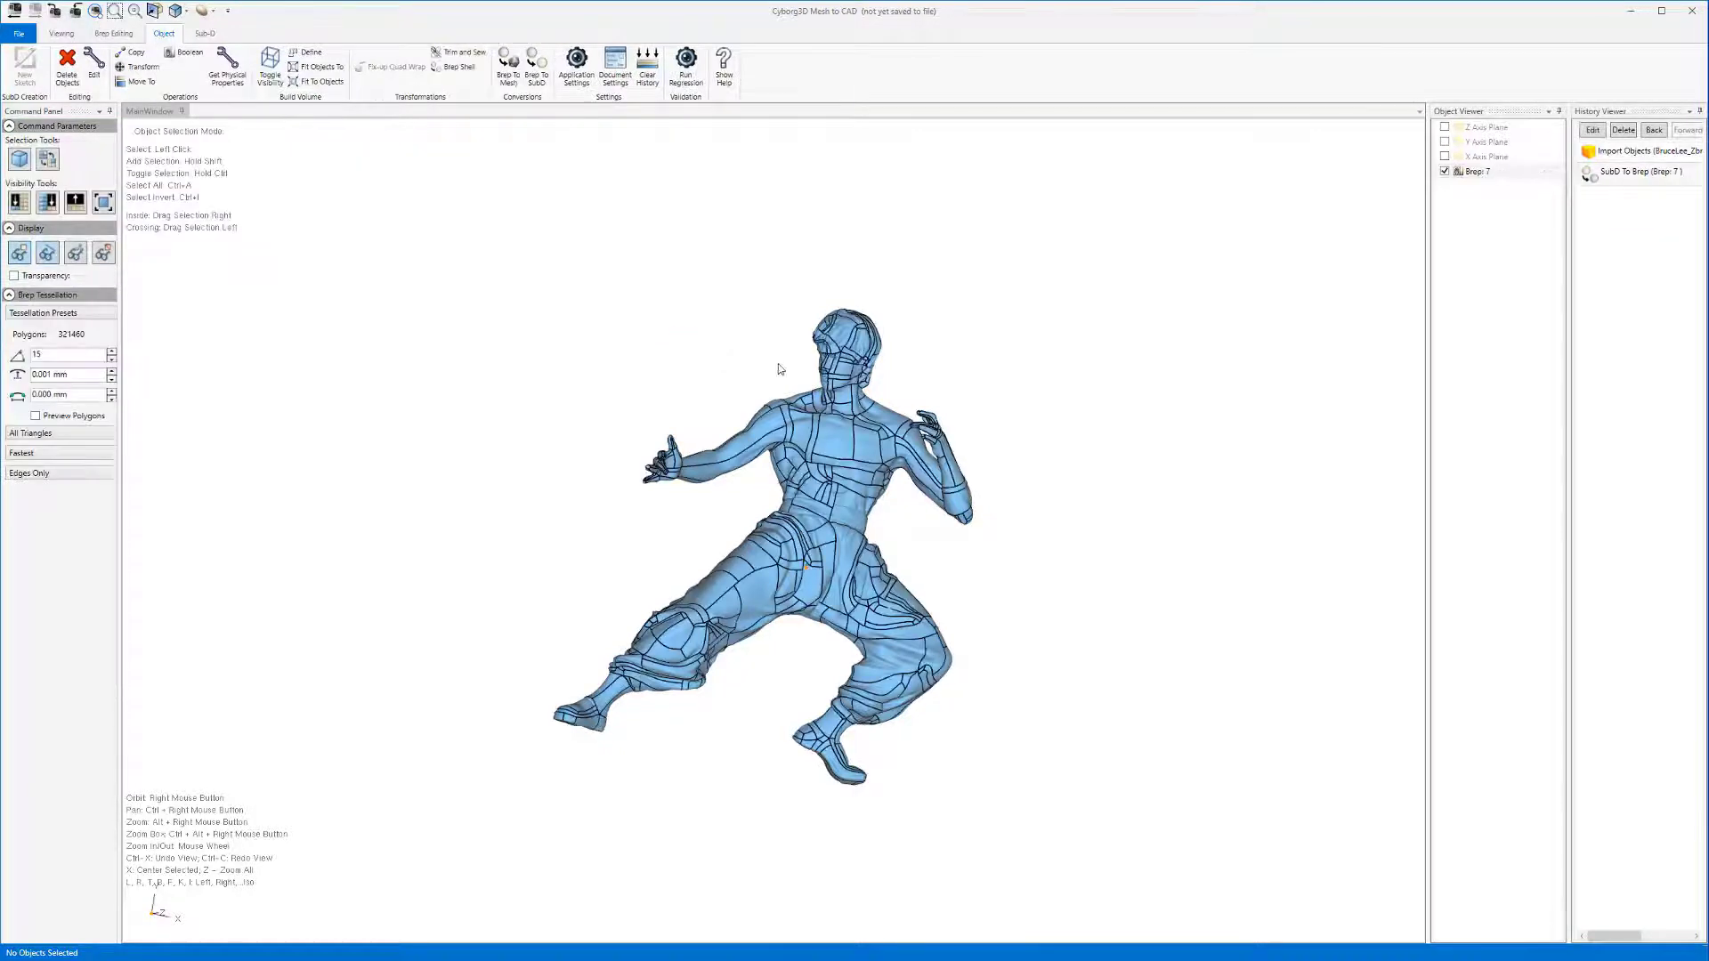
pyautogui.moveTo(954, 561); pyautogui.dragTo(586, 781, button='right')
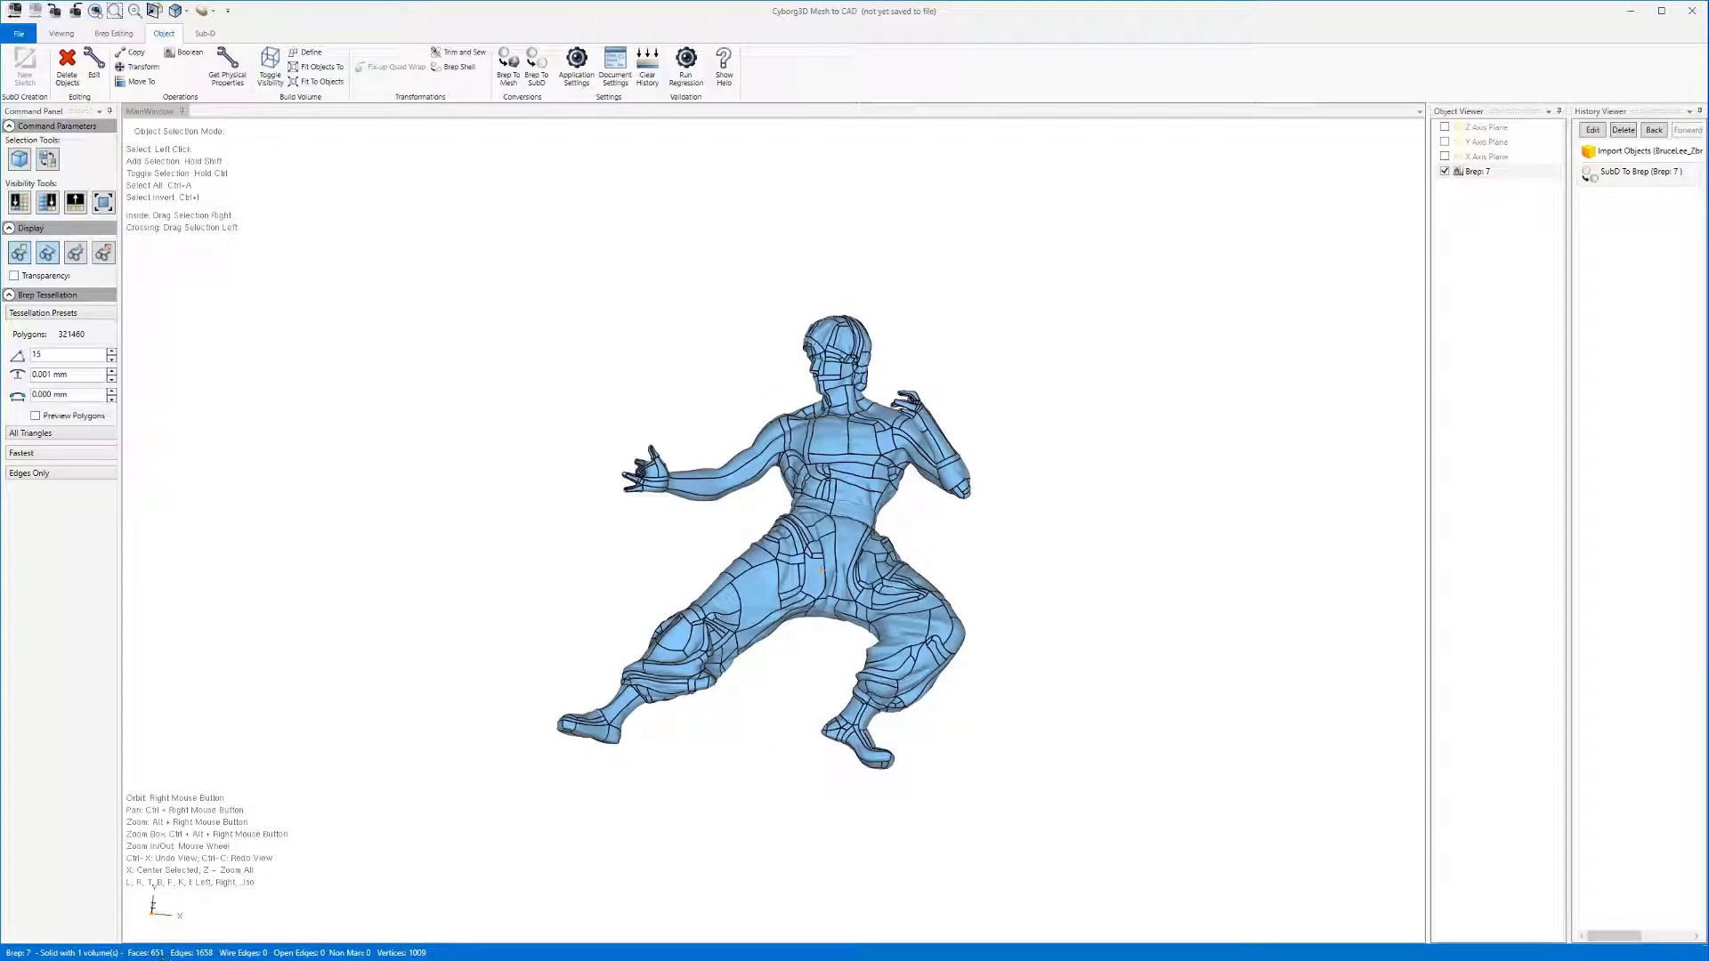
pyautogui.click(1295, 815)
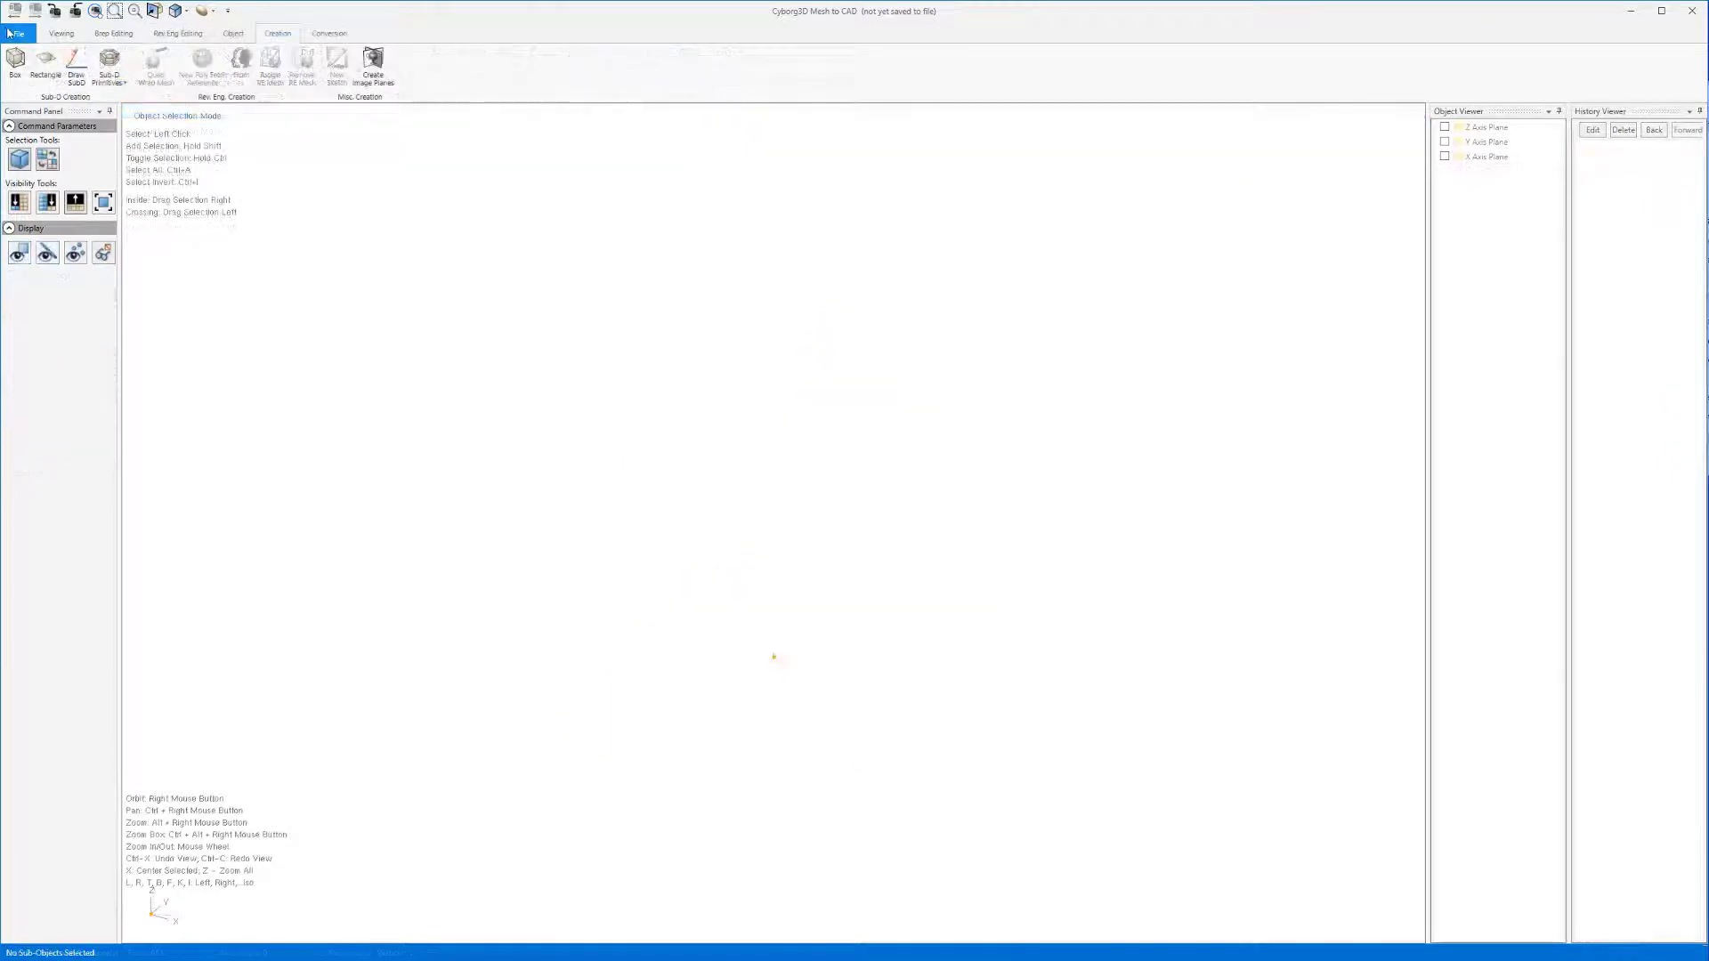
# Step: Import BruceLee_Zbrush4R8.obj into the empty document as a SubD object
pyautogui.click(19, 33)
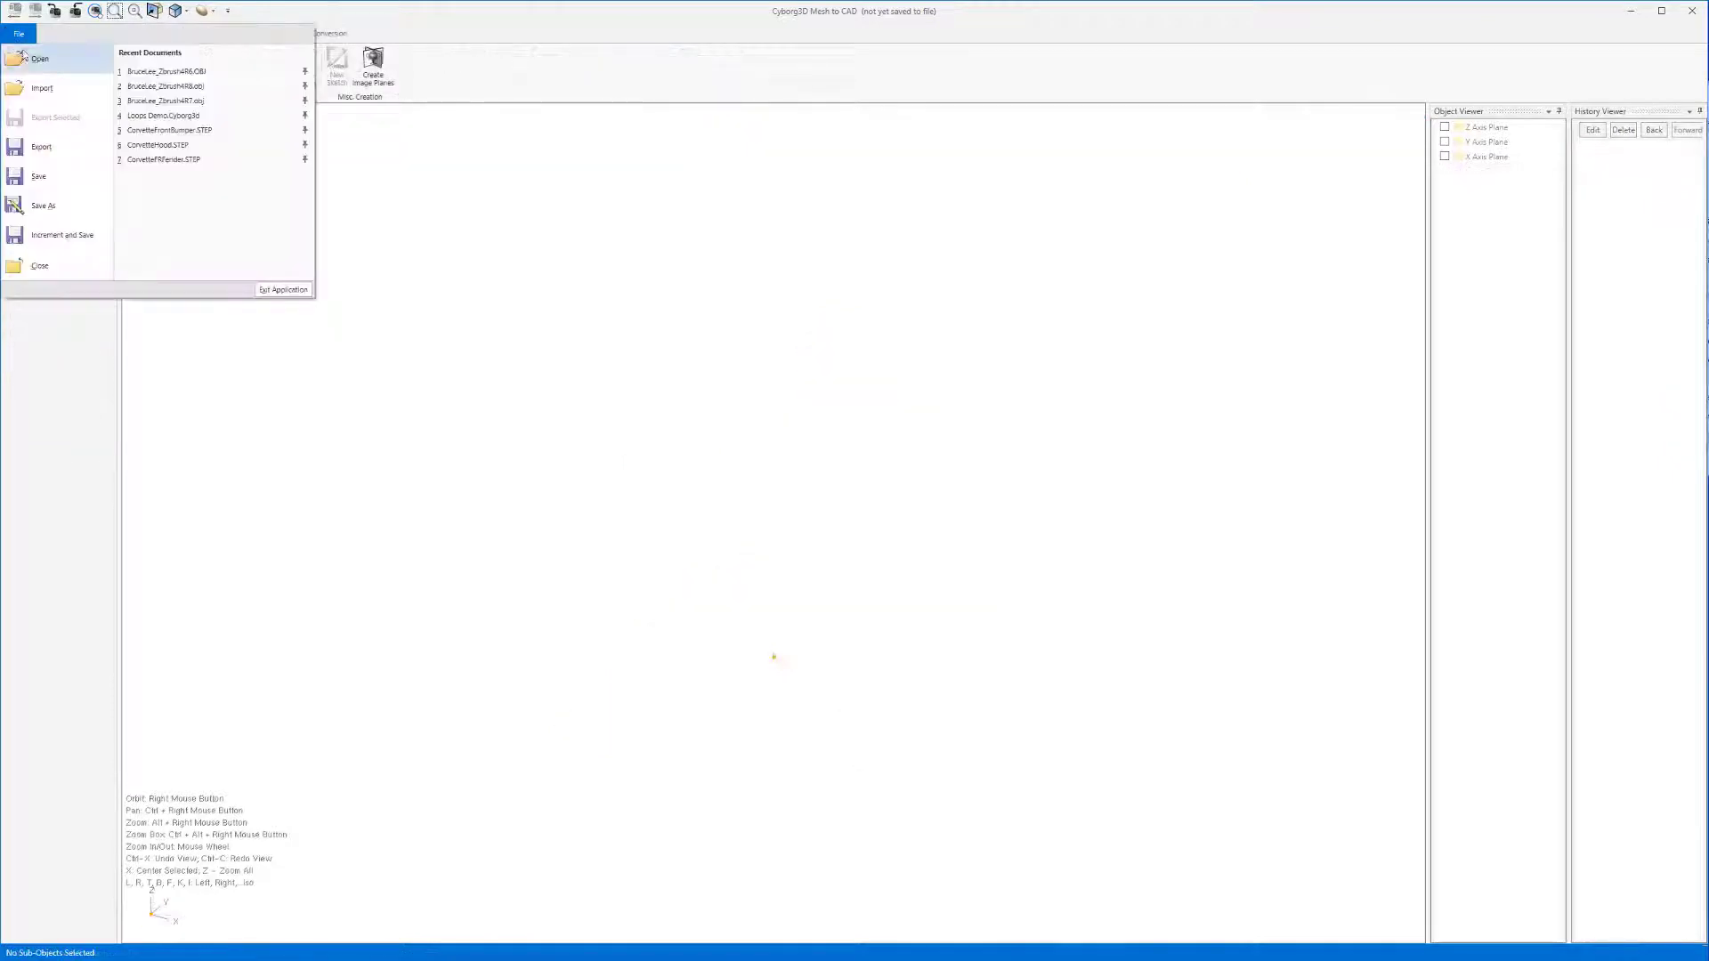
pyautogui.click(44, 89)
pyautogui.doubleClick(452, 118)
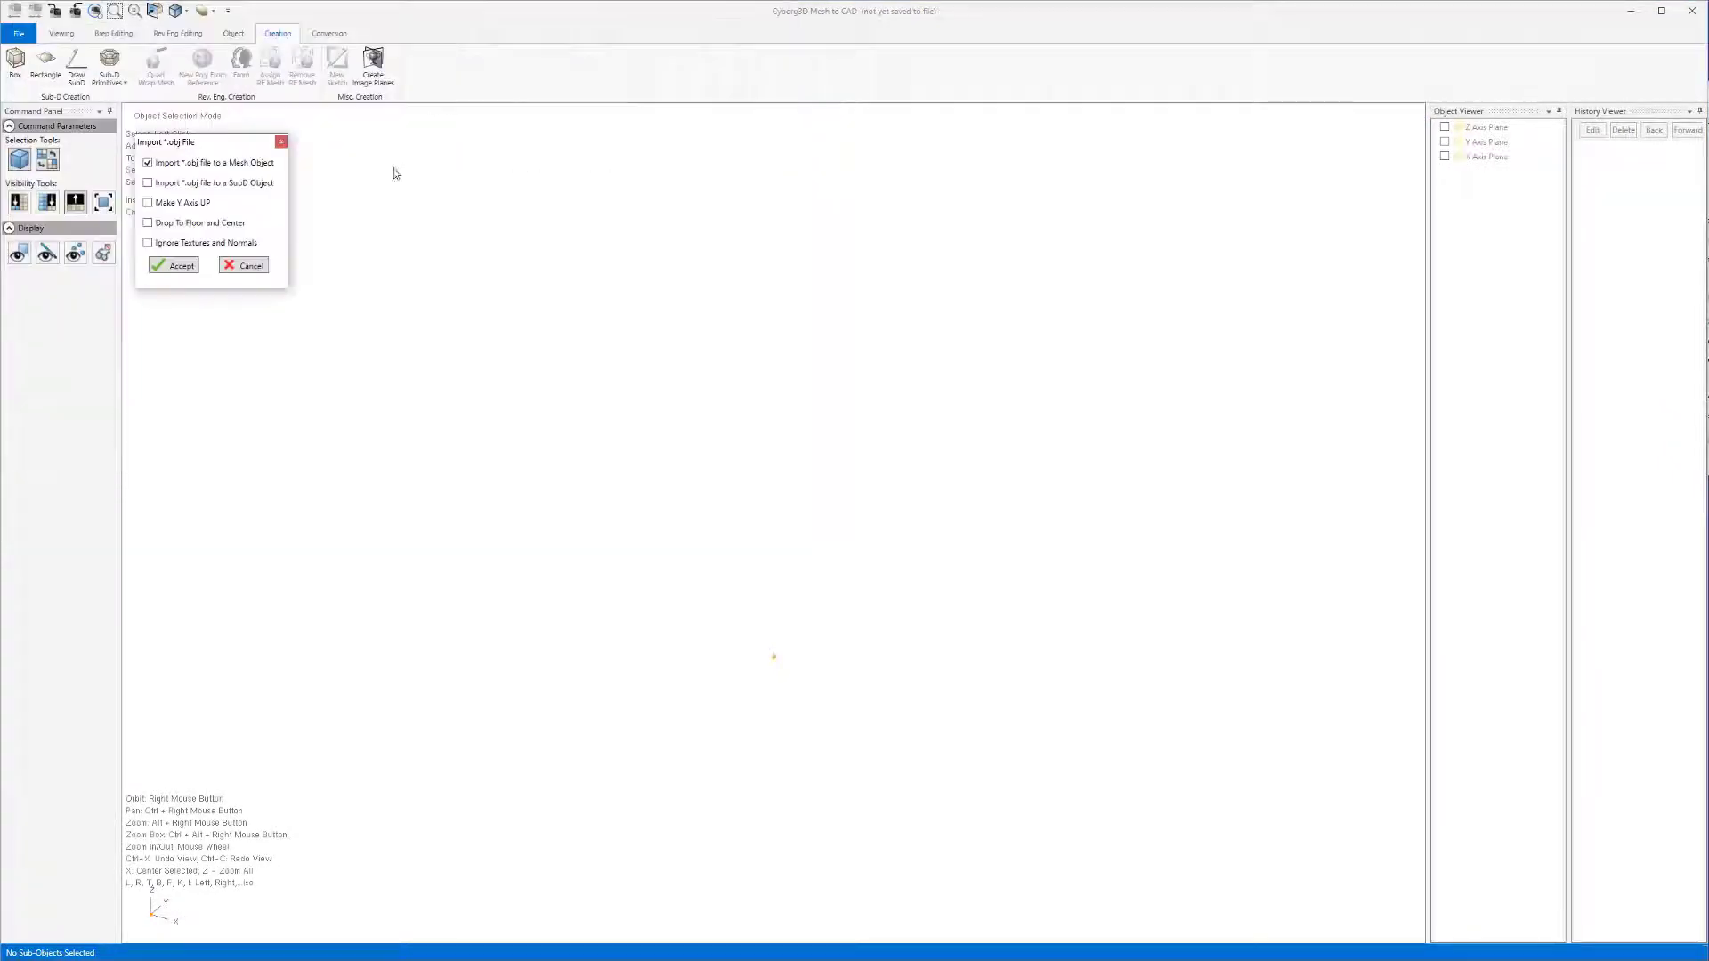
pyautogui.click(181, 265)
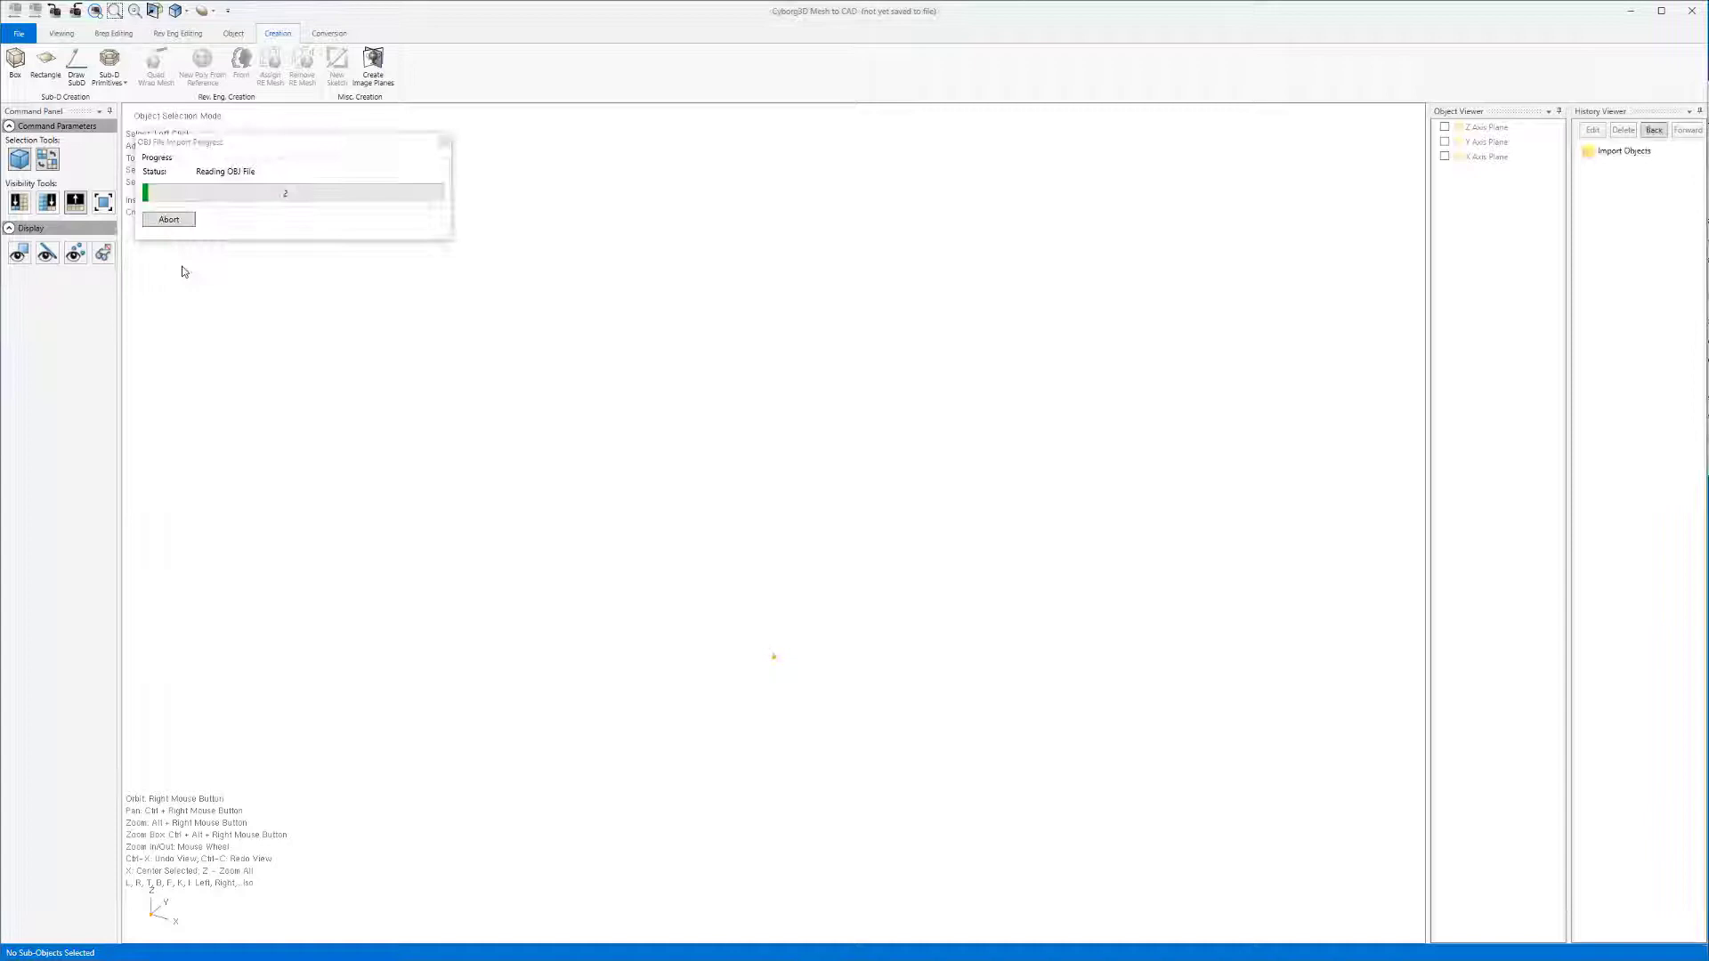
pyautogui.scroll(3, 873, 305)
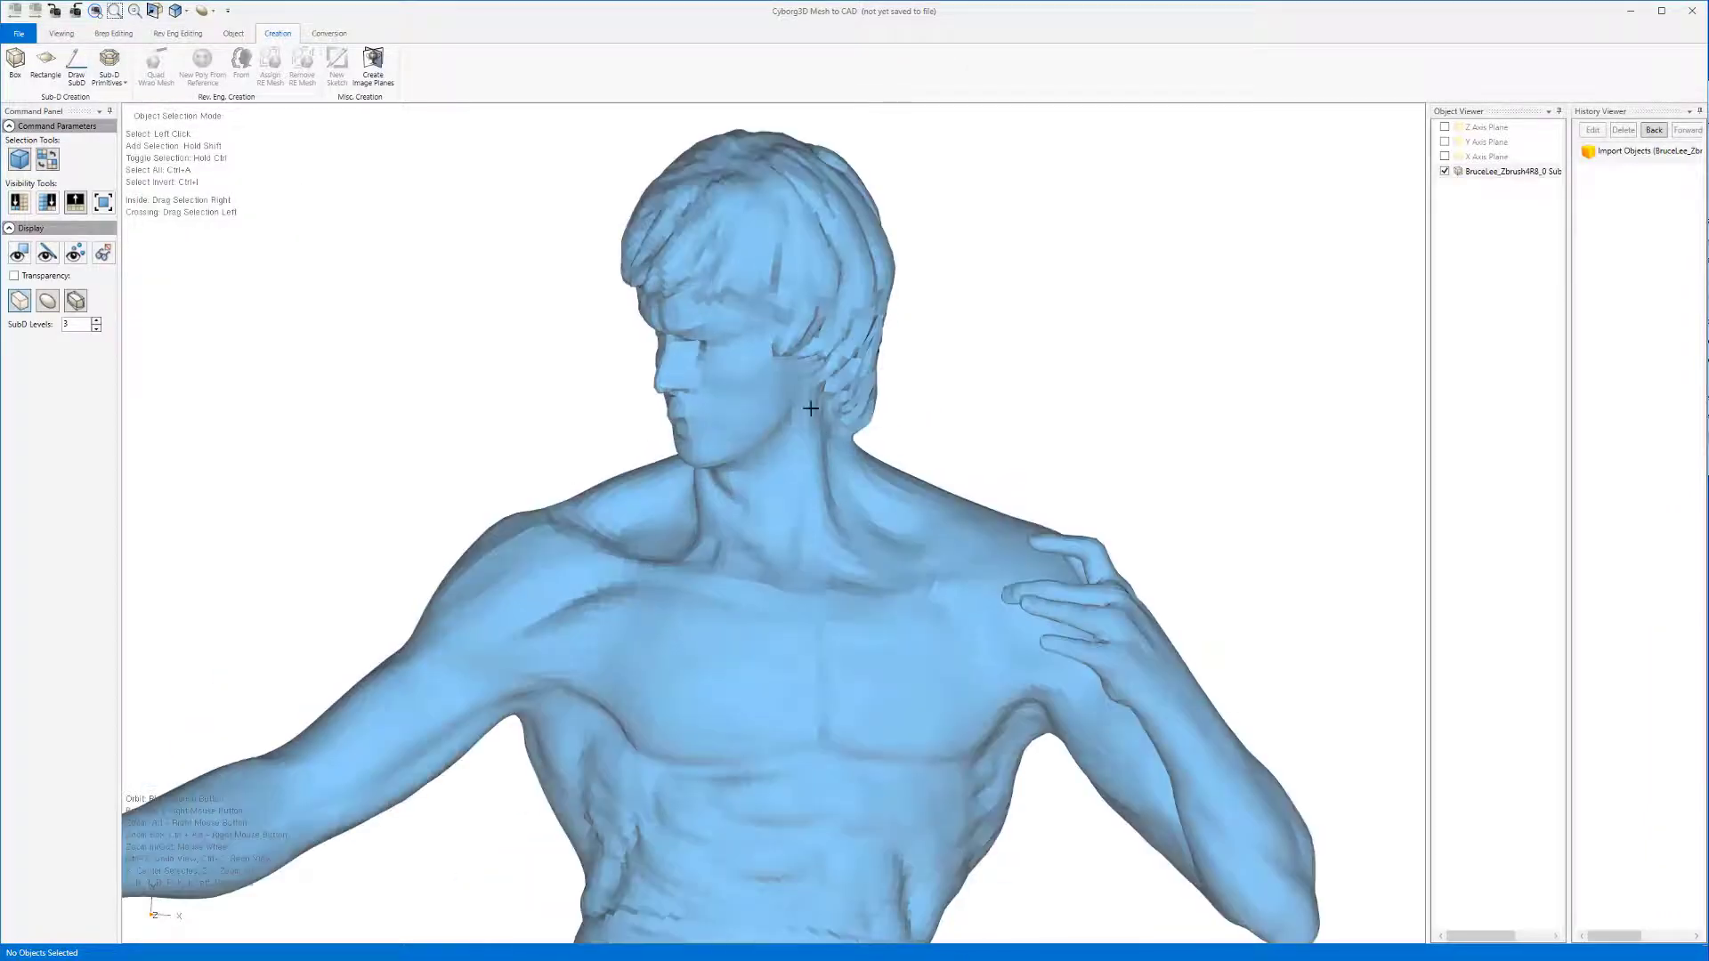
pyautogui.scroll(-4, 854, 329)
pyautogui.scroll(1, 739, 701)
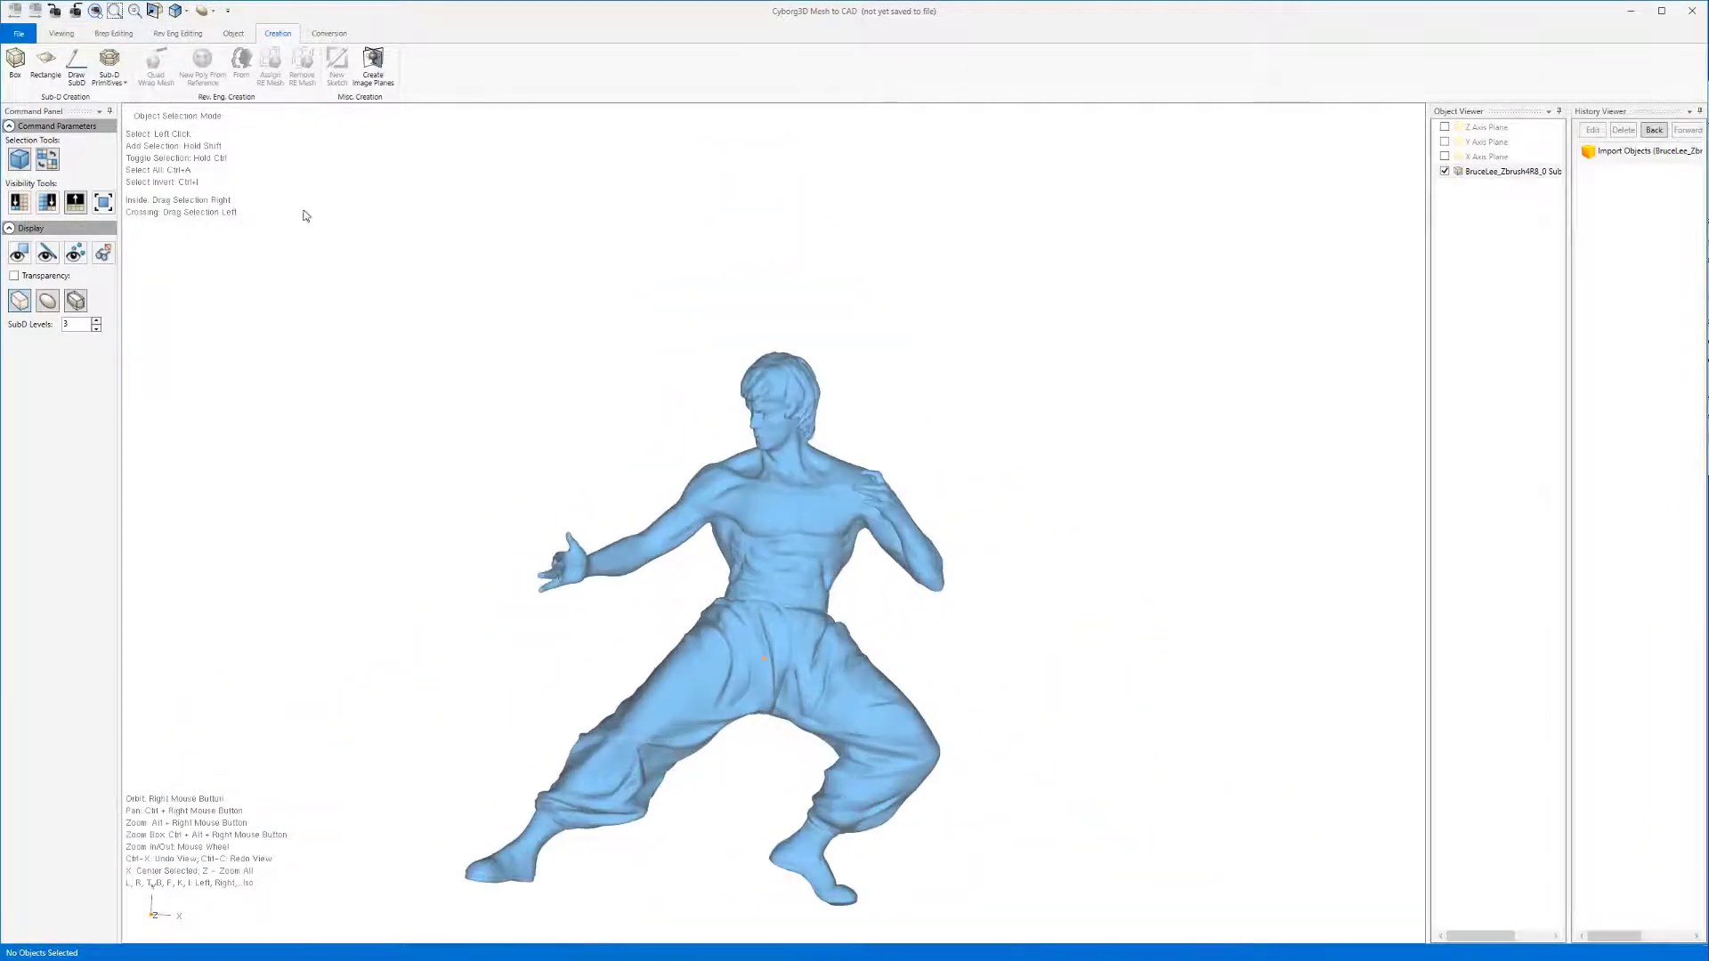
# Step: Import BruceLee_Zbrush4R6.OBJ as a mesh object alongside the SubD figure
pyautogui.click(19, 33)
pyautogui.click(35, 89)
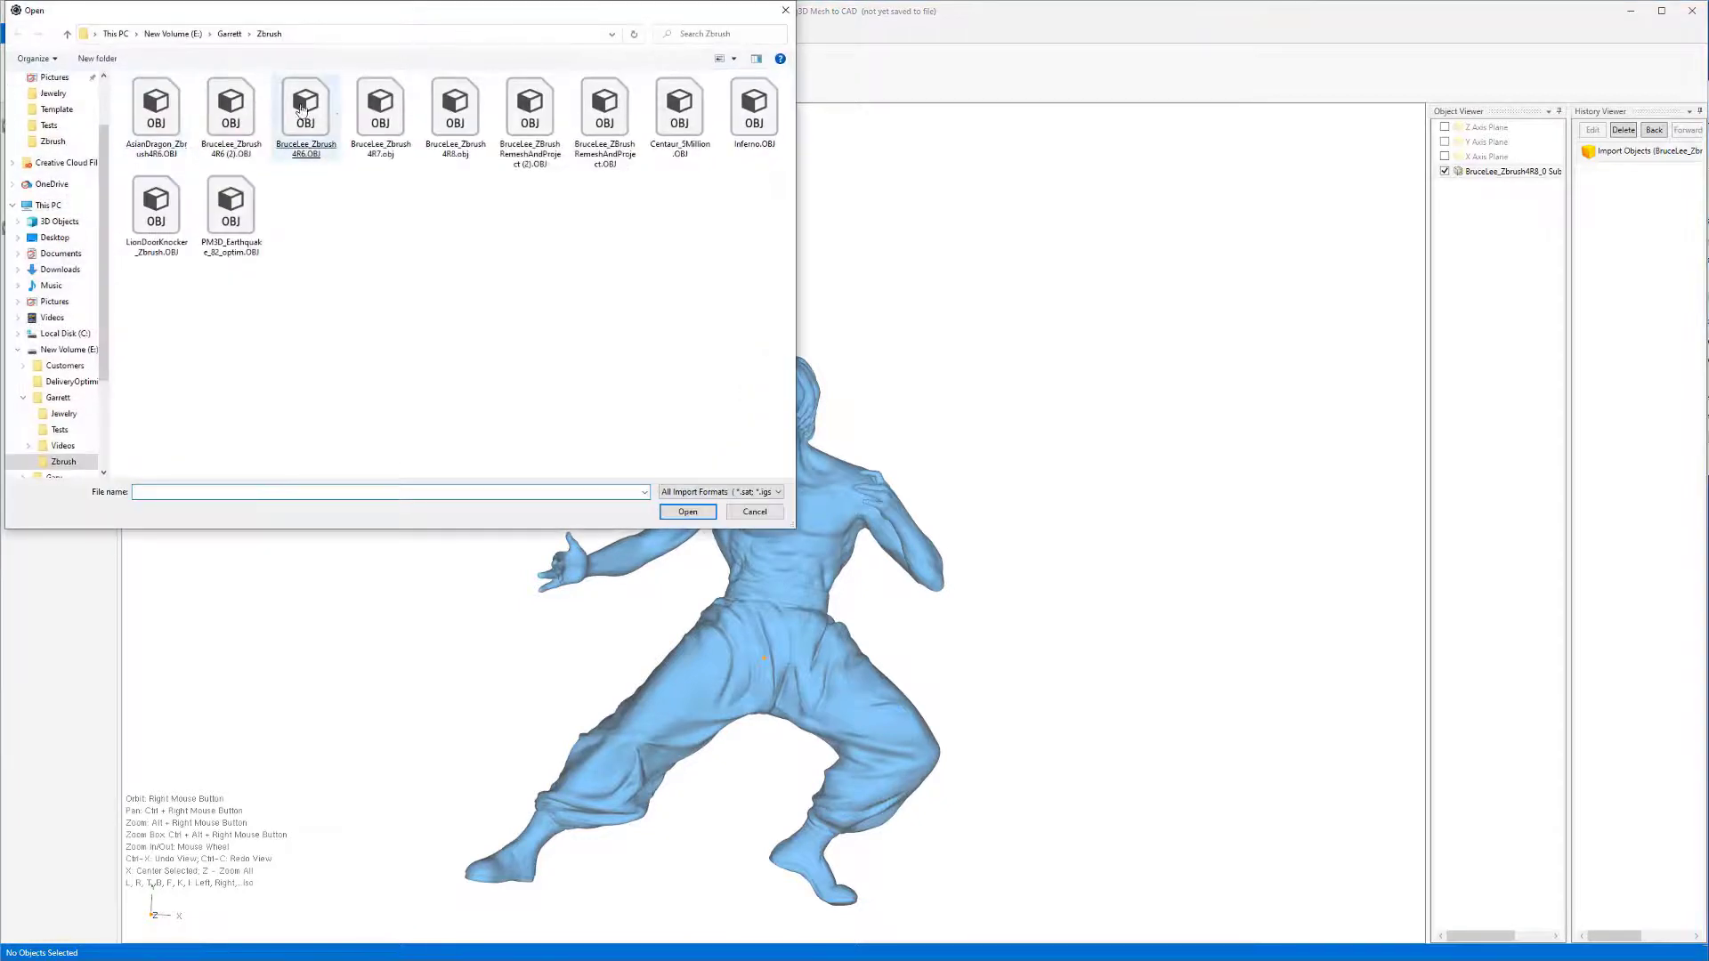
pyautogui.doubleClick(321, 116)
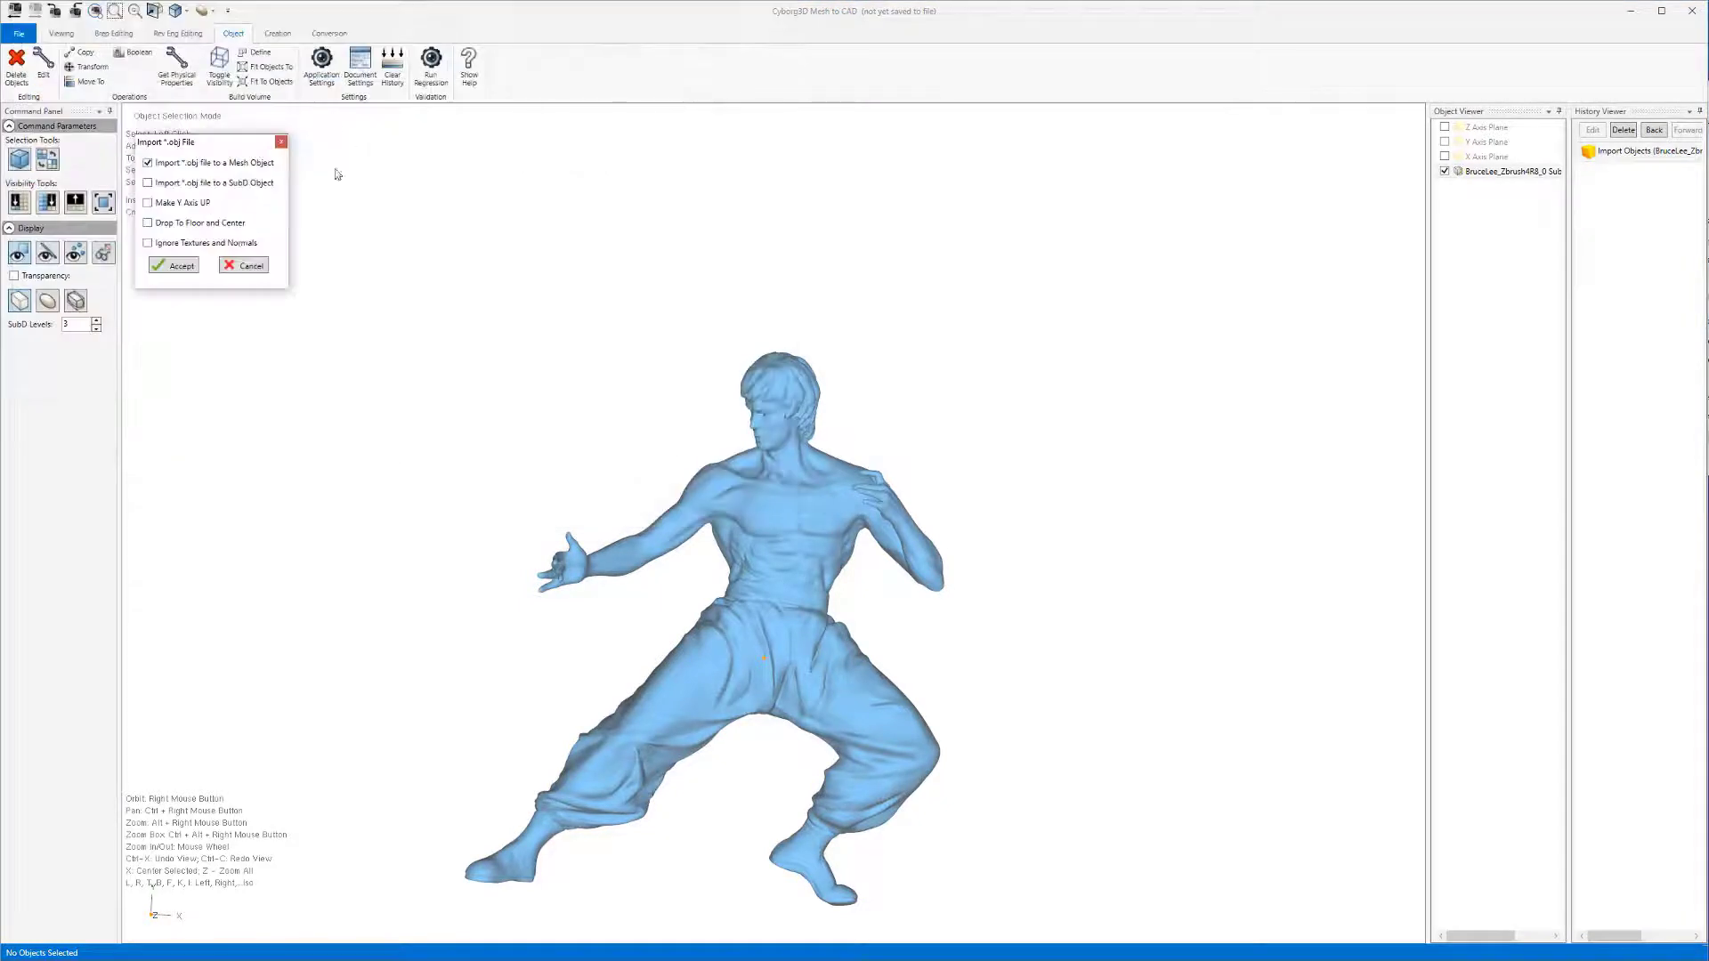
pyautogui.click(175, 267)
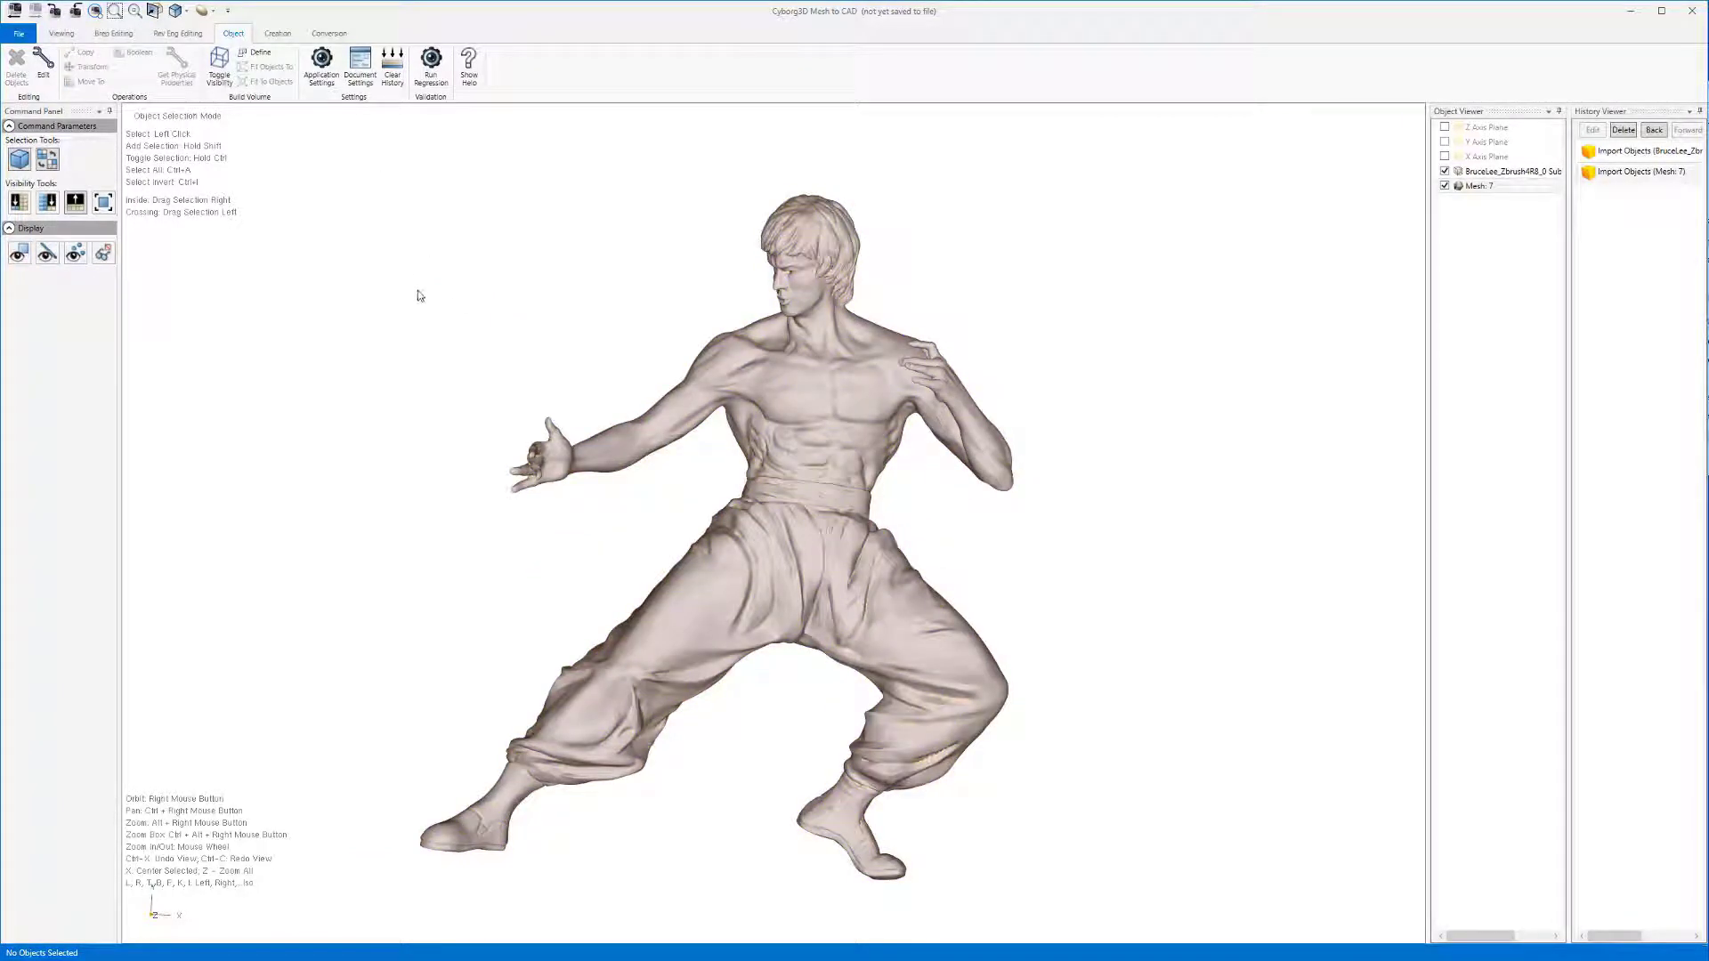
# Step: Assign the imported mesh to the SubD figure as its reverse-engineering mesh and enter SubD editing
pyautogui.moveTo(325, 121)
pyautogui.mouseDown()
pyautogui.moveTo(743, 826)
pyautogui.moveTo(937, 891)
pyautogui.moveTo(1052, 907)
pyautogui.moveTo(1051, 883)
pyautogui.mouseUp()
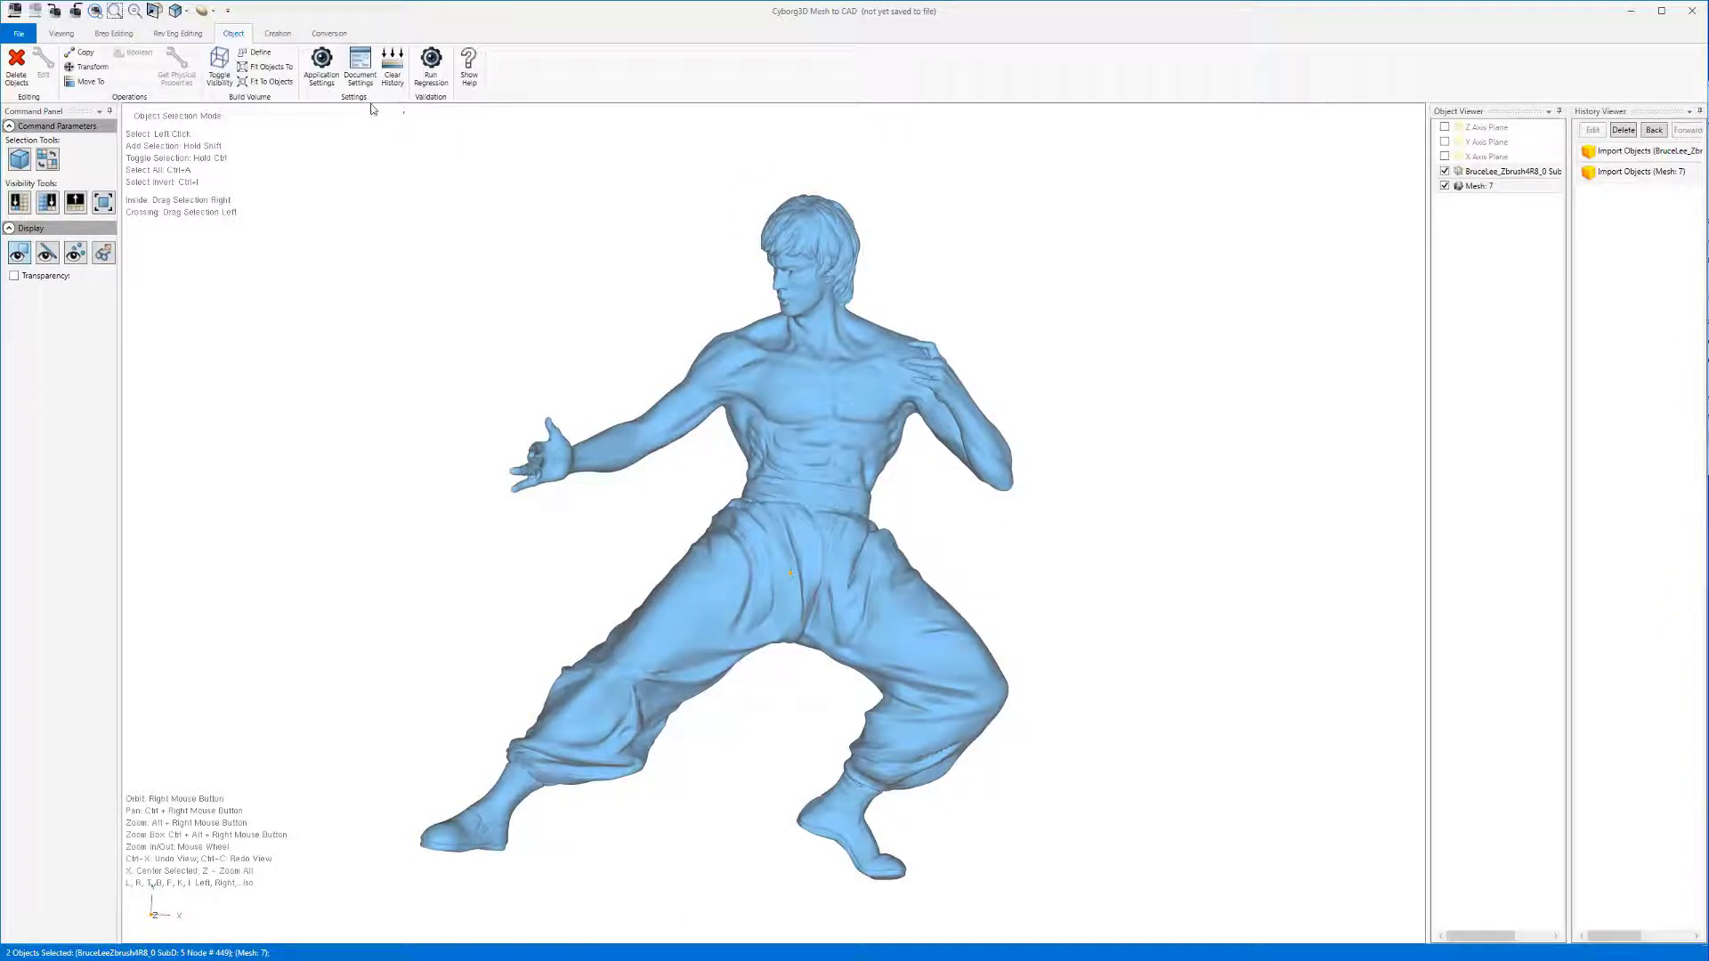
pyautogui.click(278, 36)
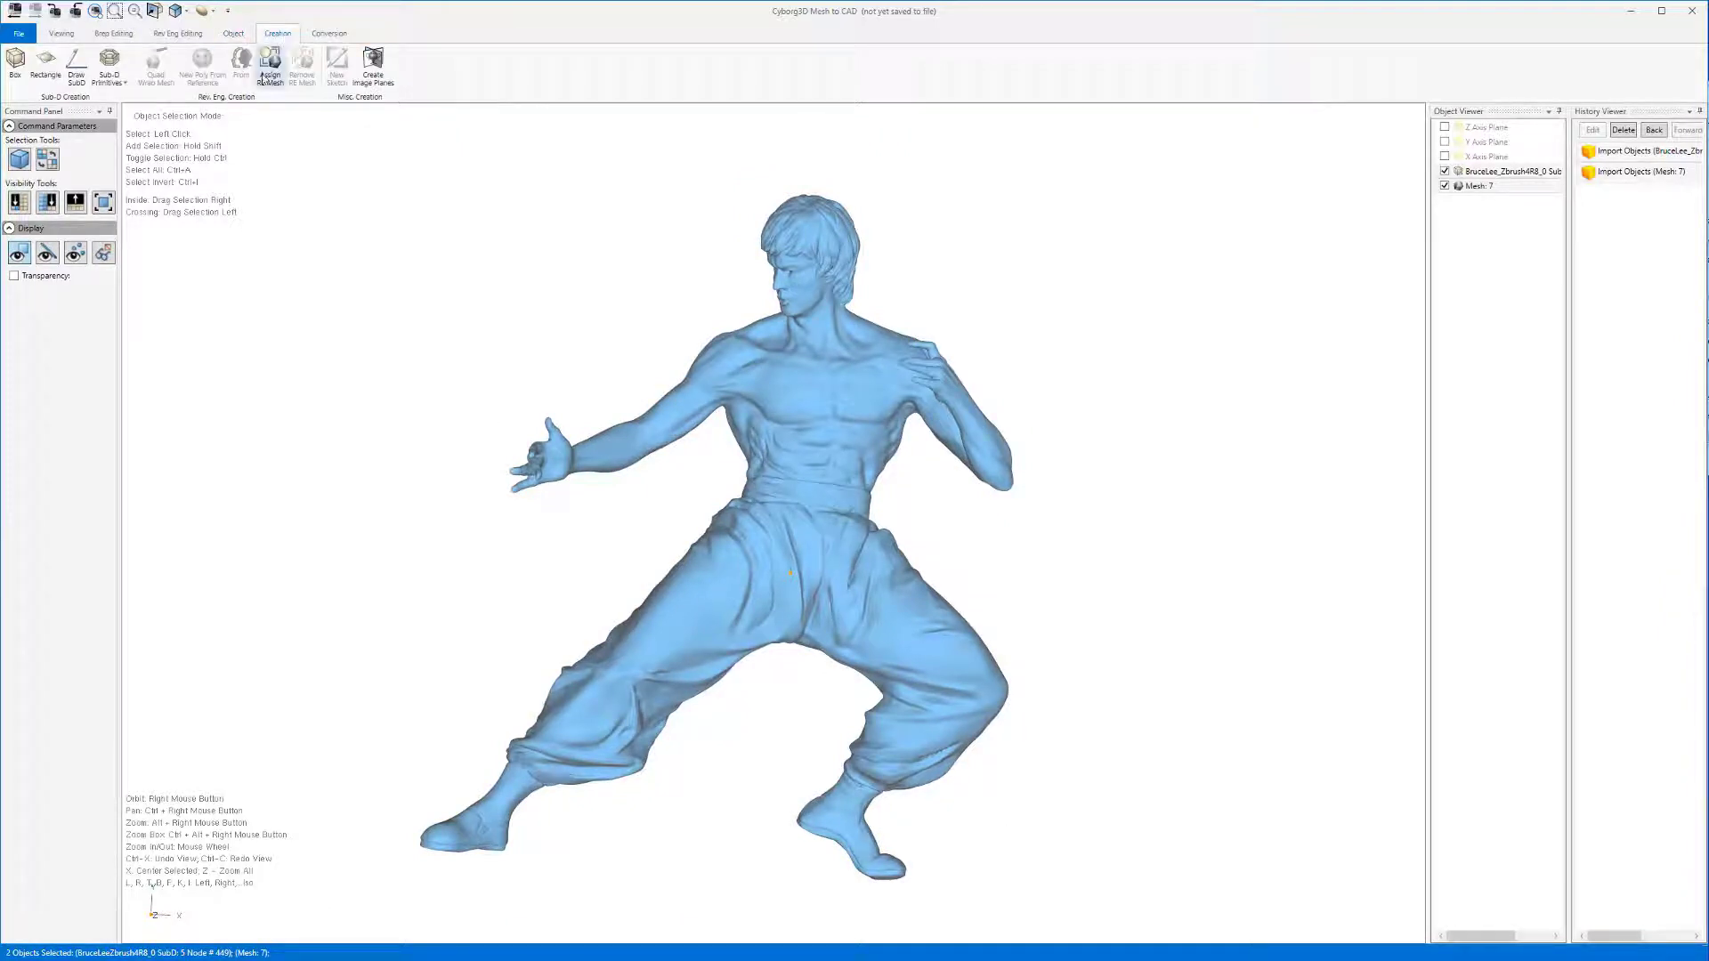
pyautogui.click(270, 79)
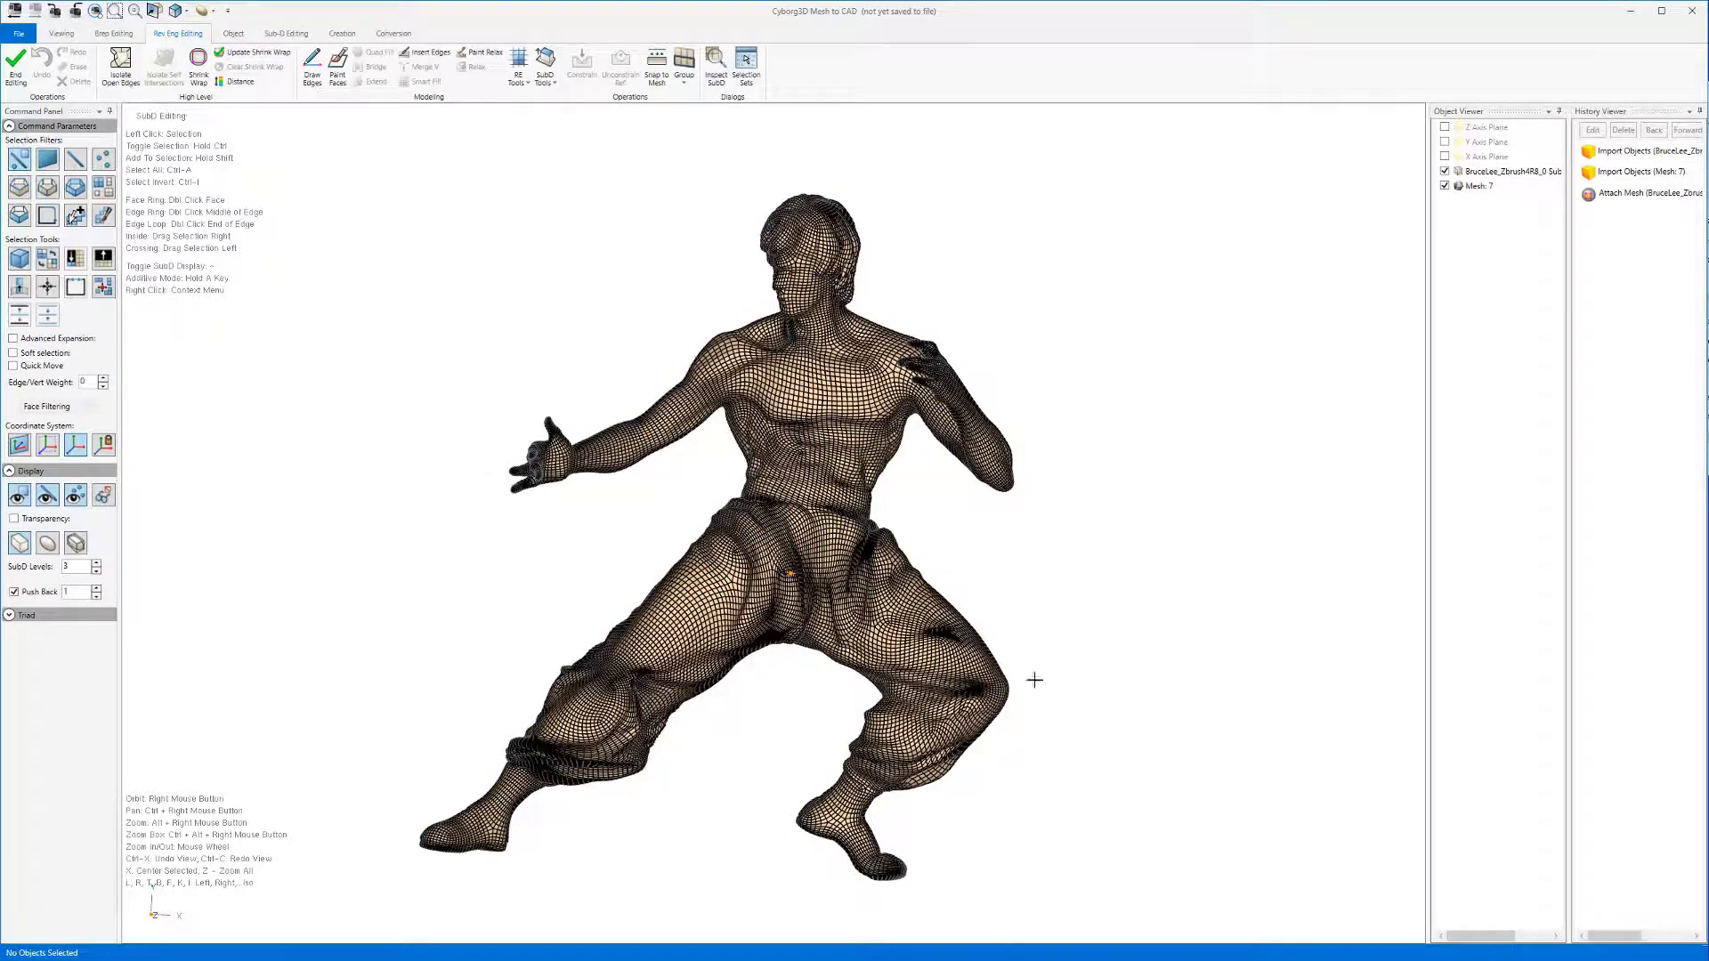
# Step: Constrain all vertices of the SubD figure to the reference mesh and check the surface with its edges temporarily hidden
pyautogui.scroll(-2, 658, 527)
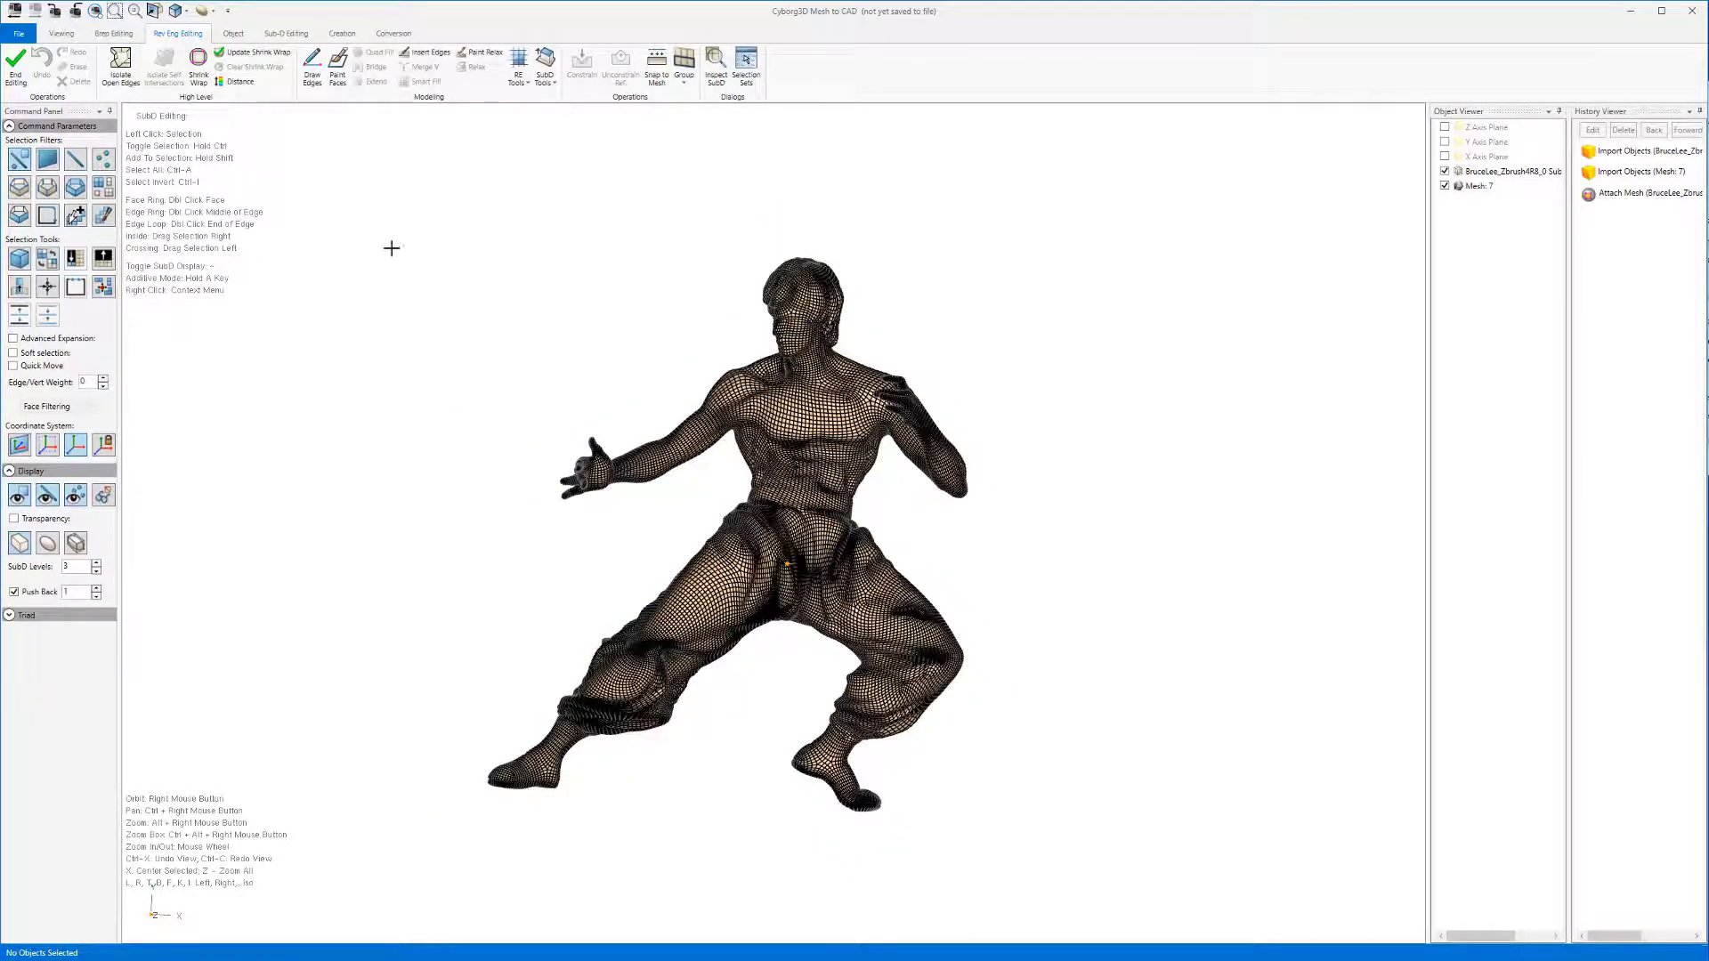
pyautogui.moveTo(397, 153); pyautogui.dragTo(1059, 891)
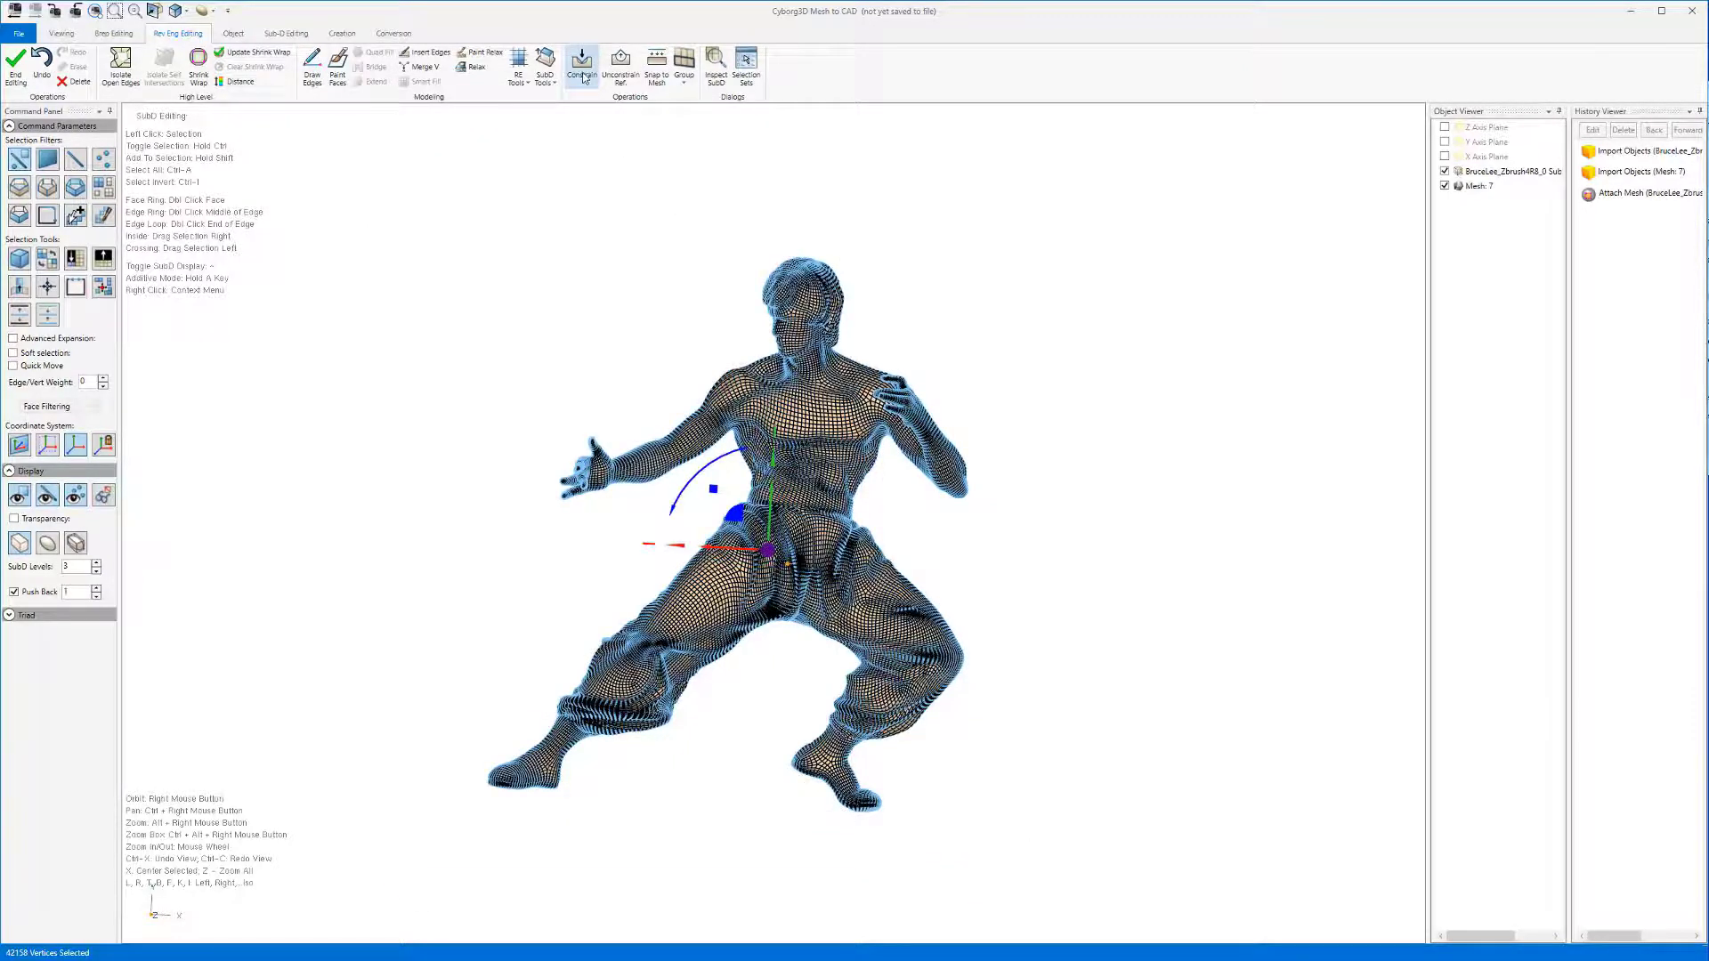
pyautogui.click(668, 361)
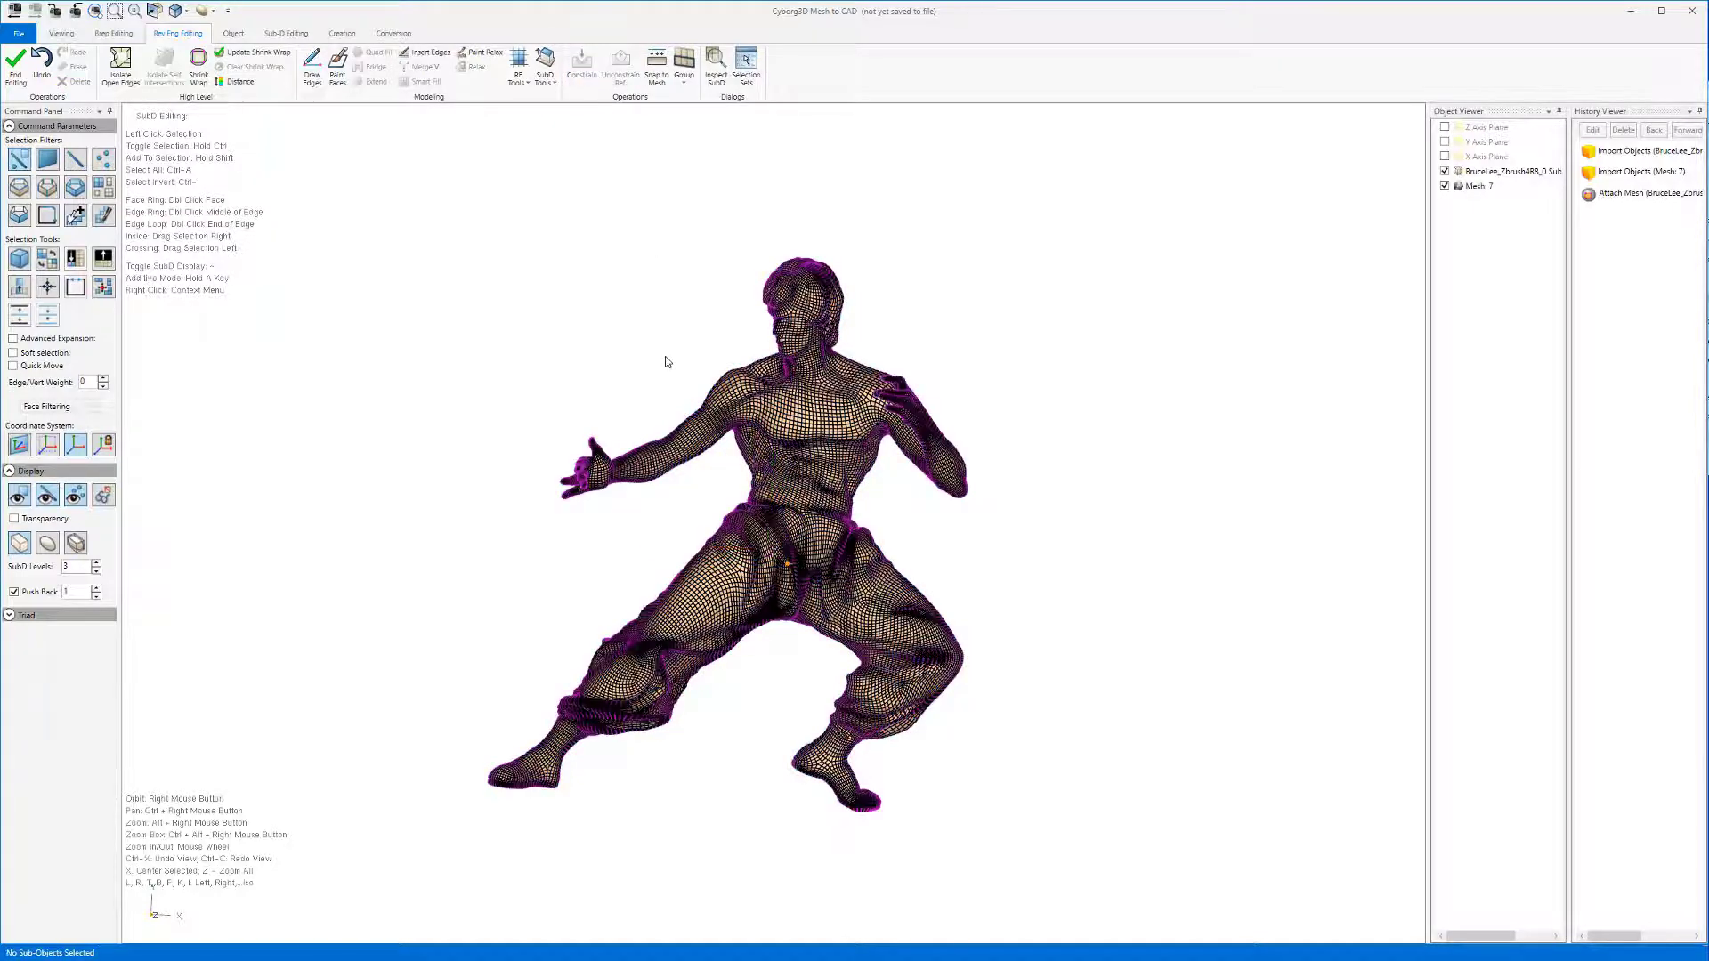
pyautogui.scroll(3, 939, 393)
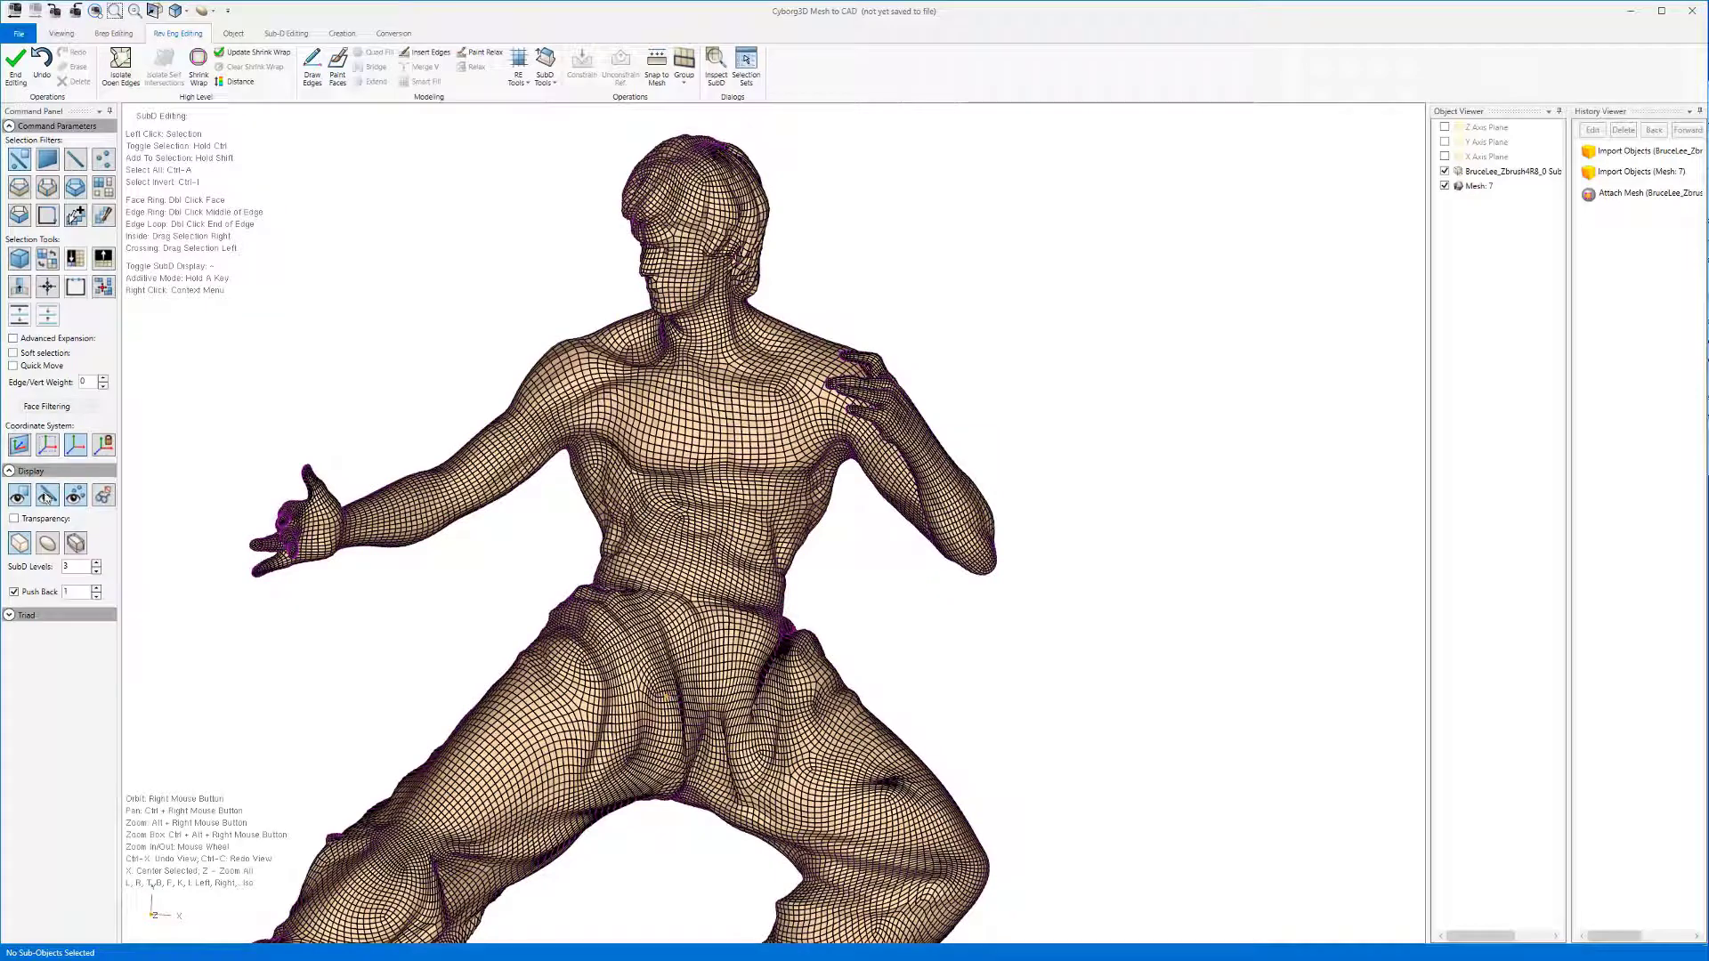
pyautogui.click(46, 496)
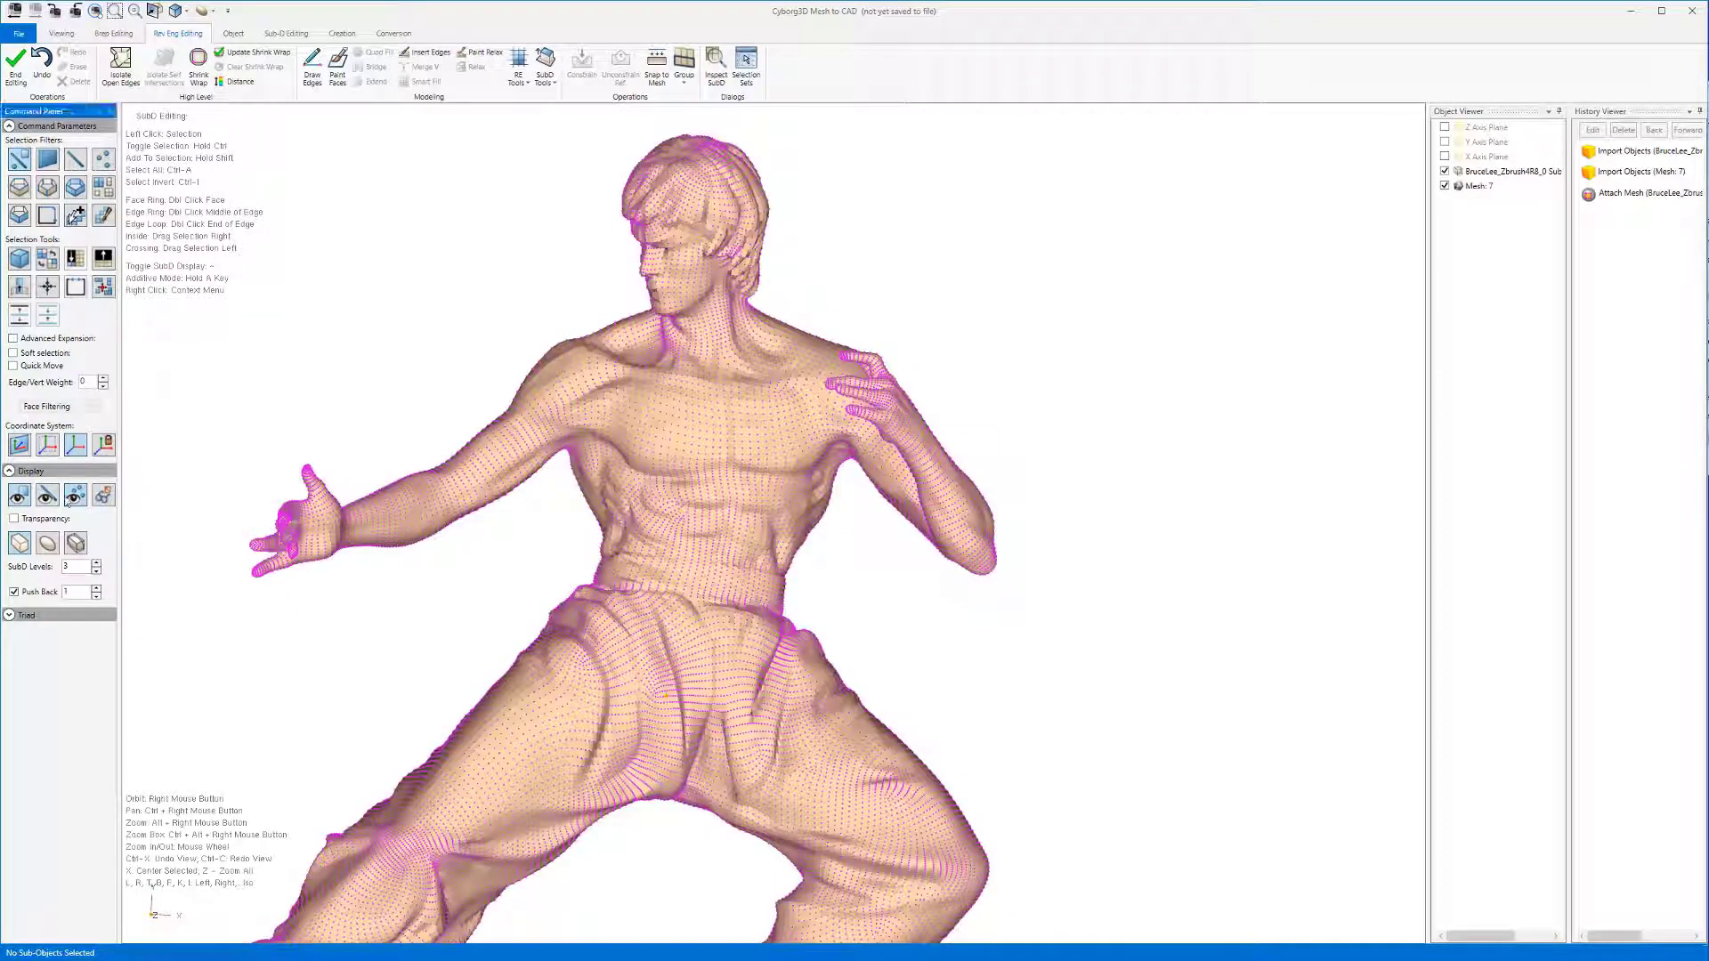
pyautogui.click(53, 496)
pyautogui.press('z')
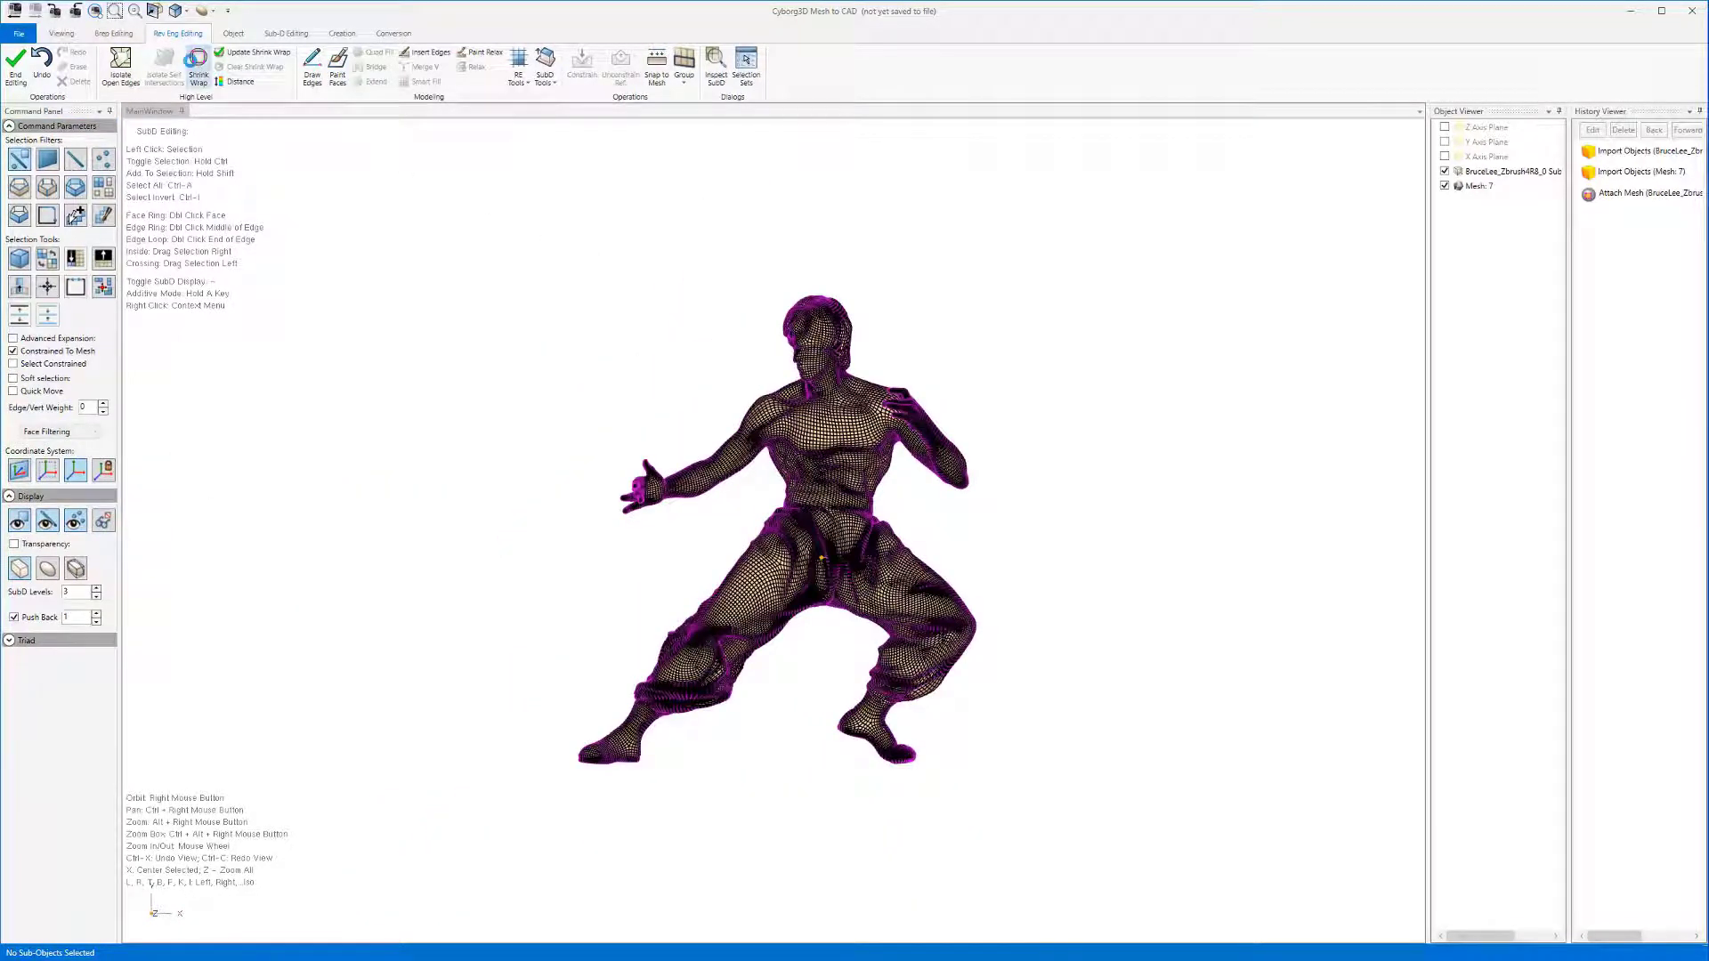
# Step: Shrink wrap the SubD figure onto the mesh with Curvature Grouping off and a raised wrap value, and end SubD editing
pyautogui.click(192, 68)
pyautogui.click(44, 196)
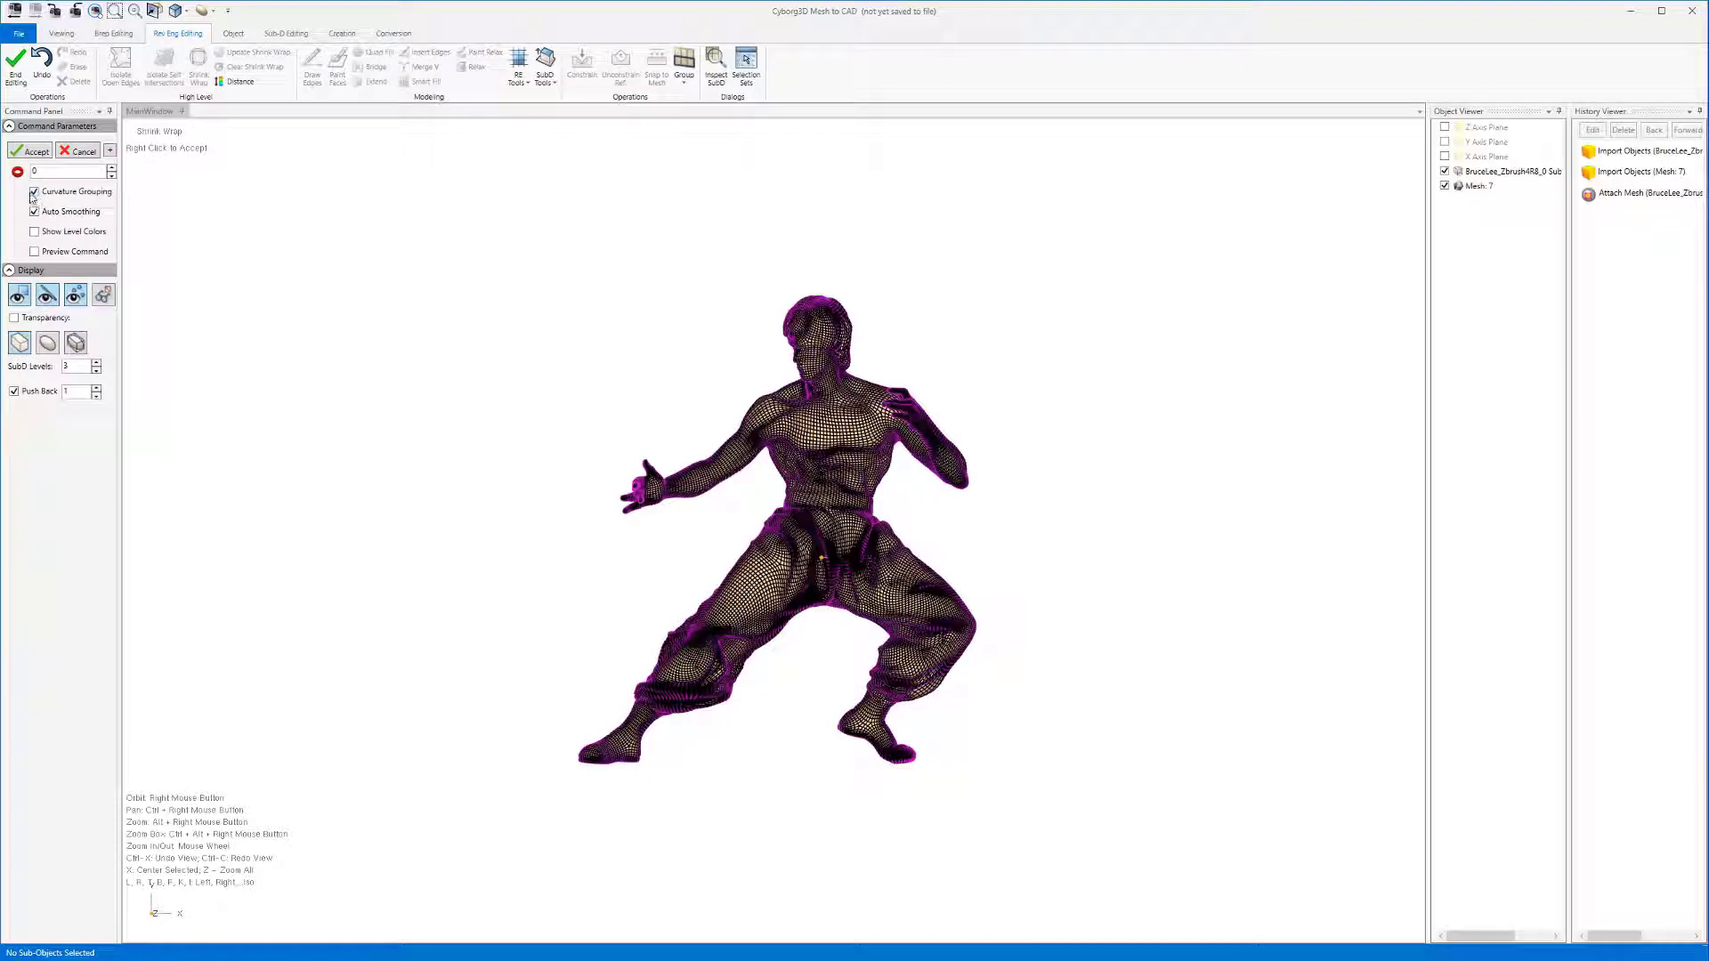
pyautogui.click(112, 169)
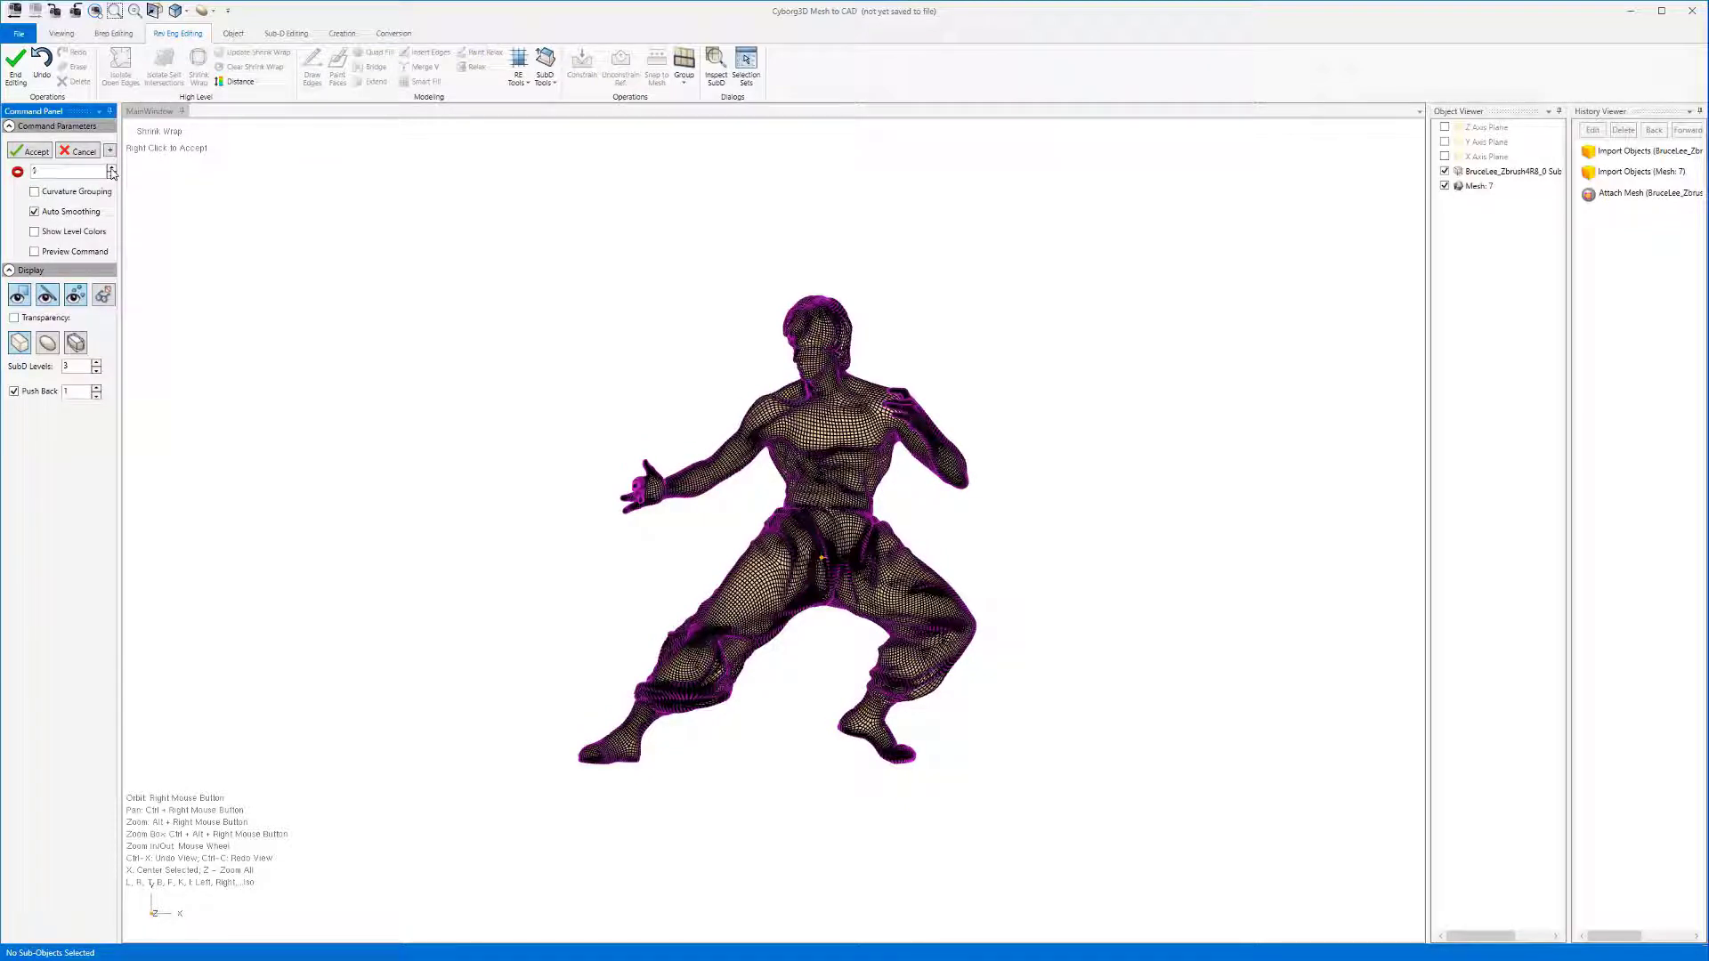
pyautogui.click(36, 152)
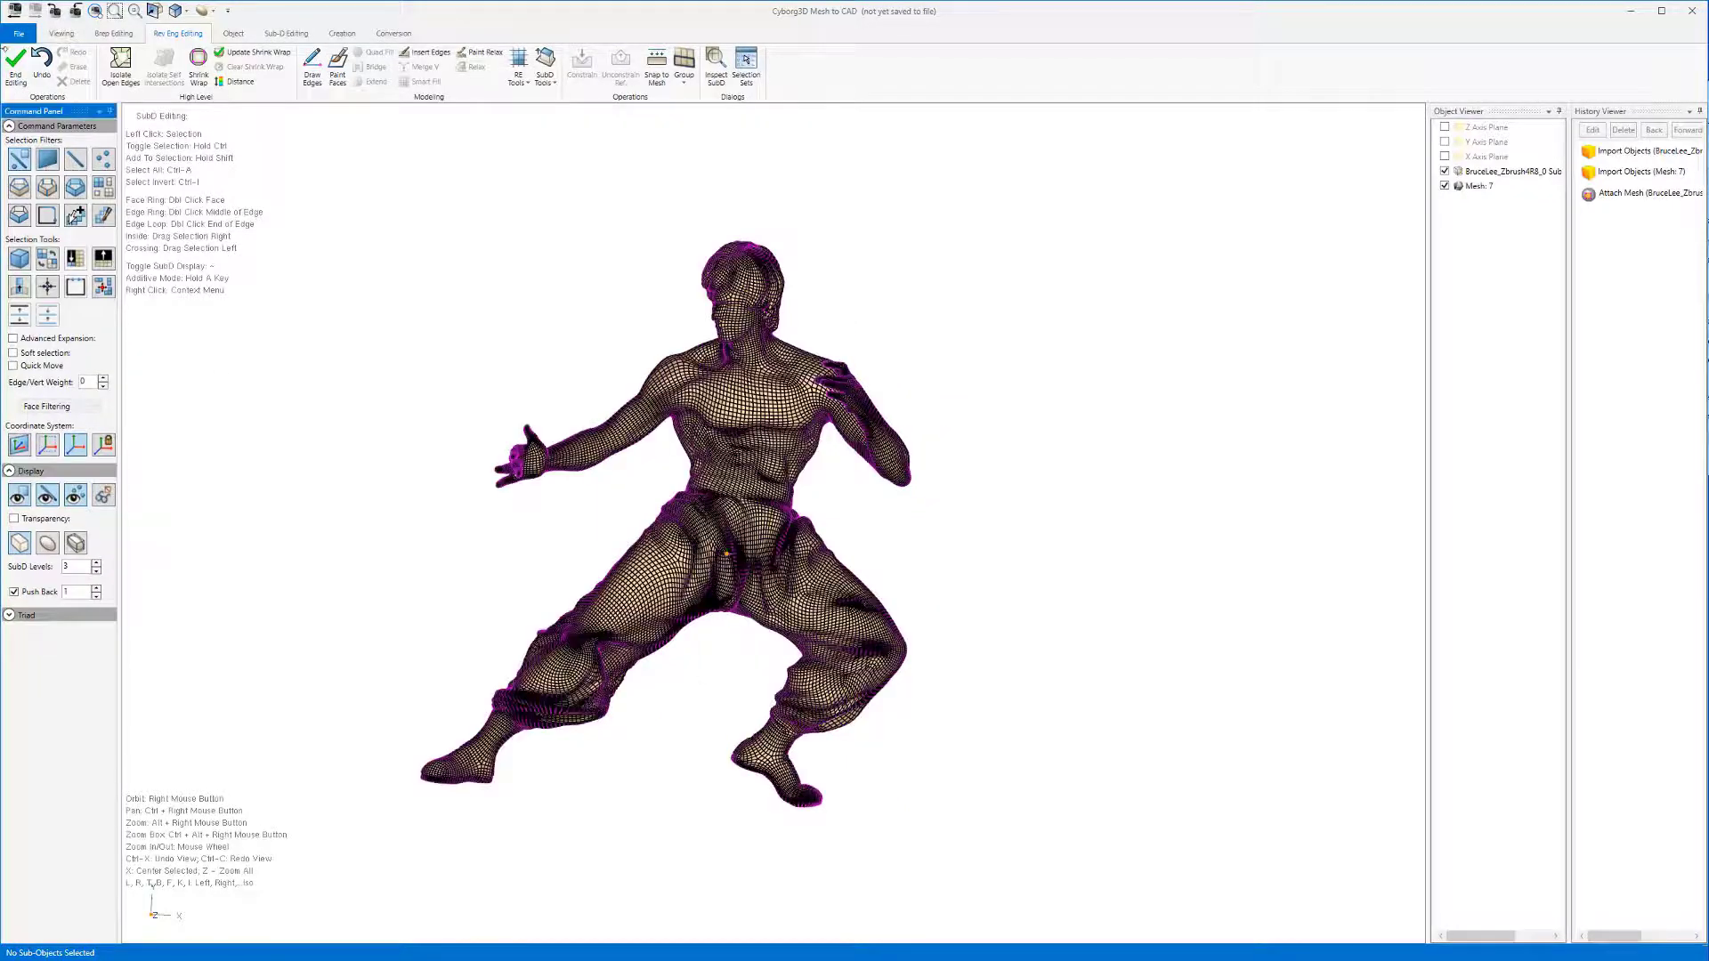
pyautogui.click(15, 71)
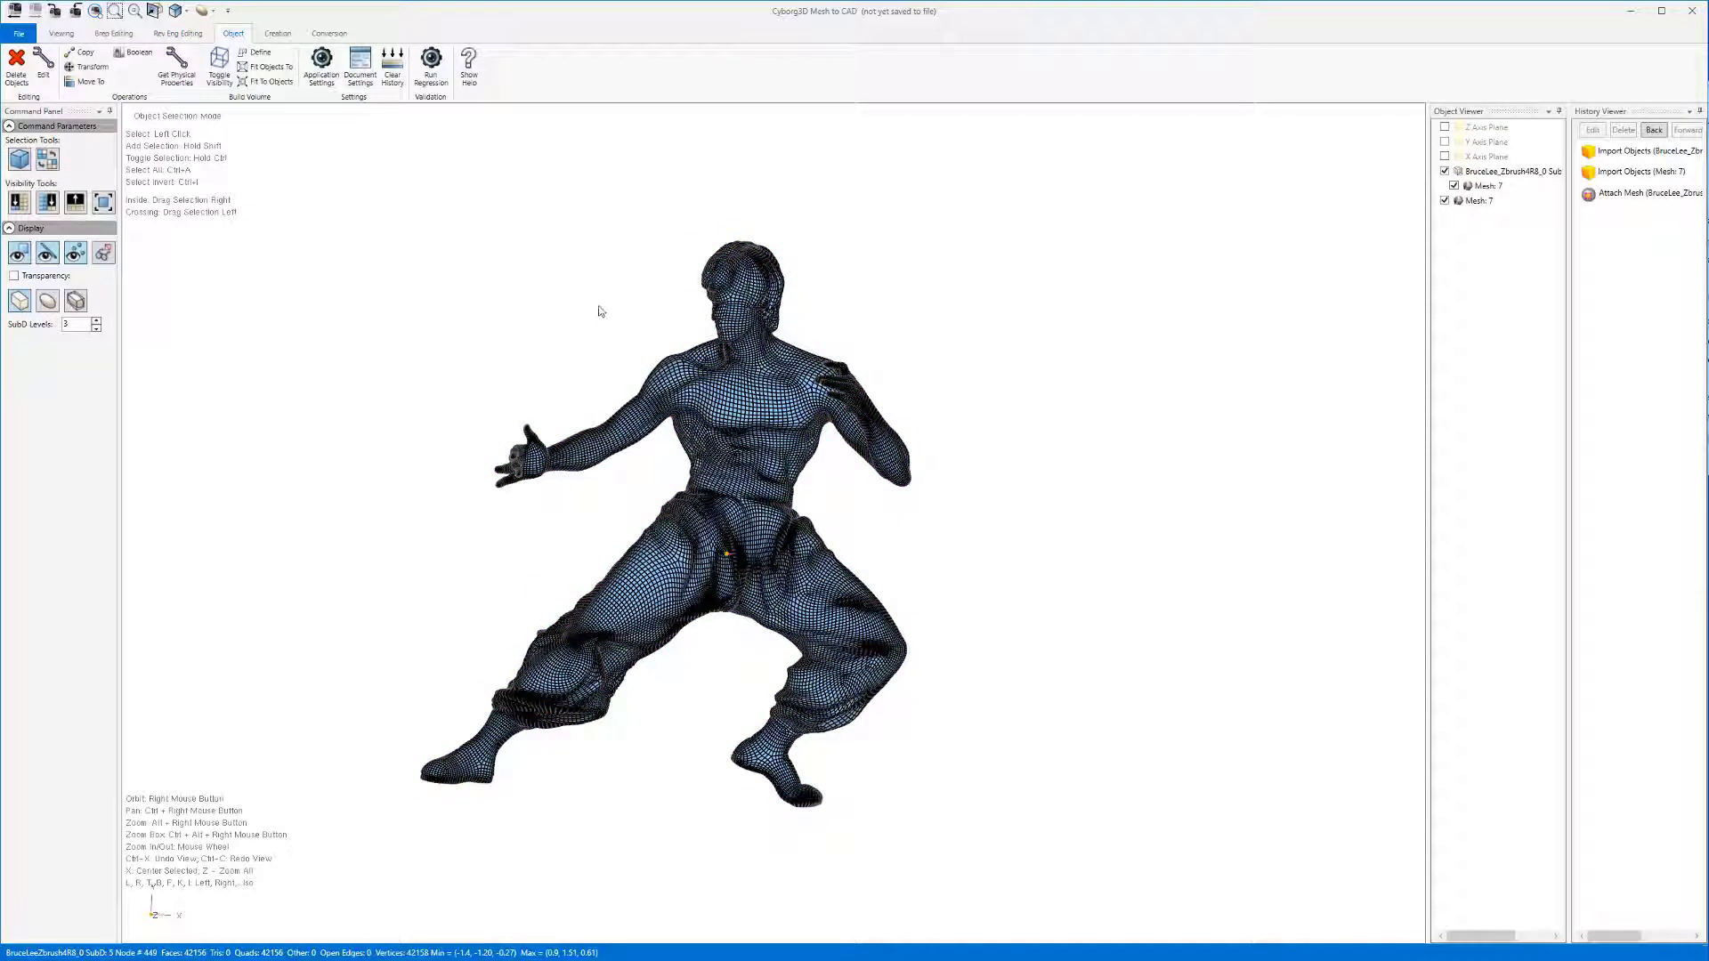
# Step: Convert the shrink-wrapped SubD figure to a Standard NURBS Brep with subdivisions at 0
pyautogui.click(330, 33)
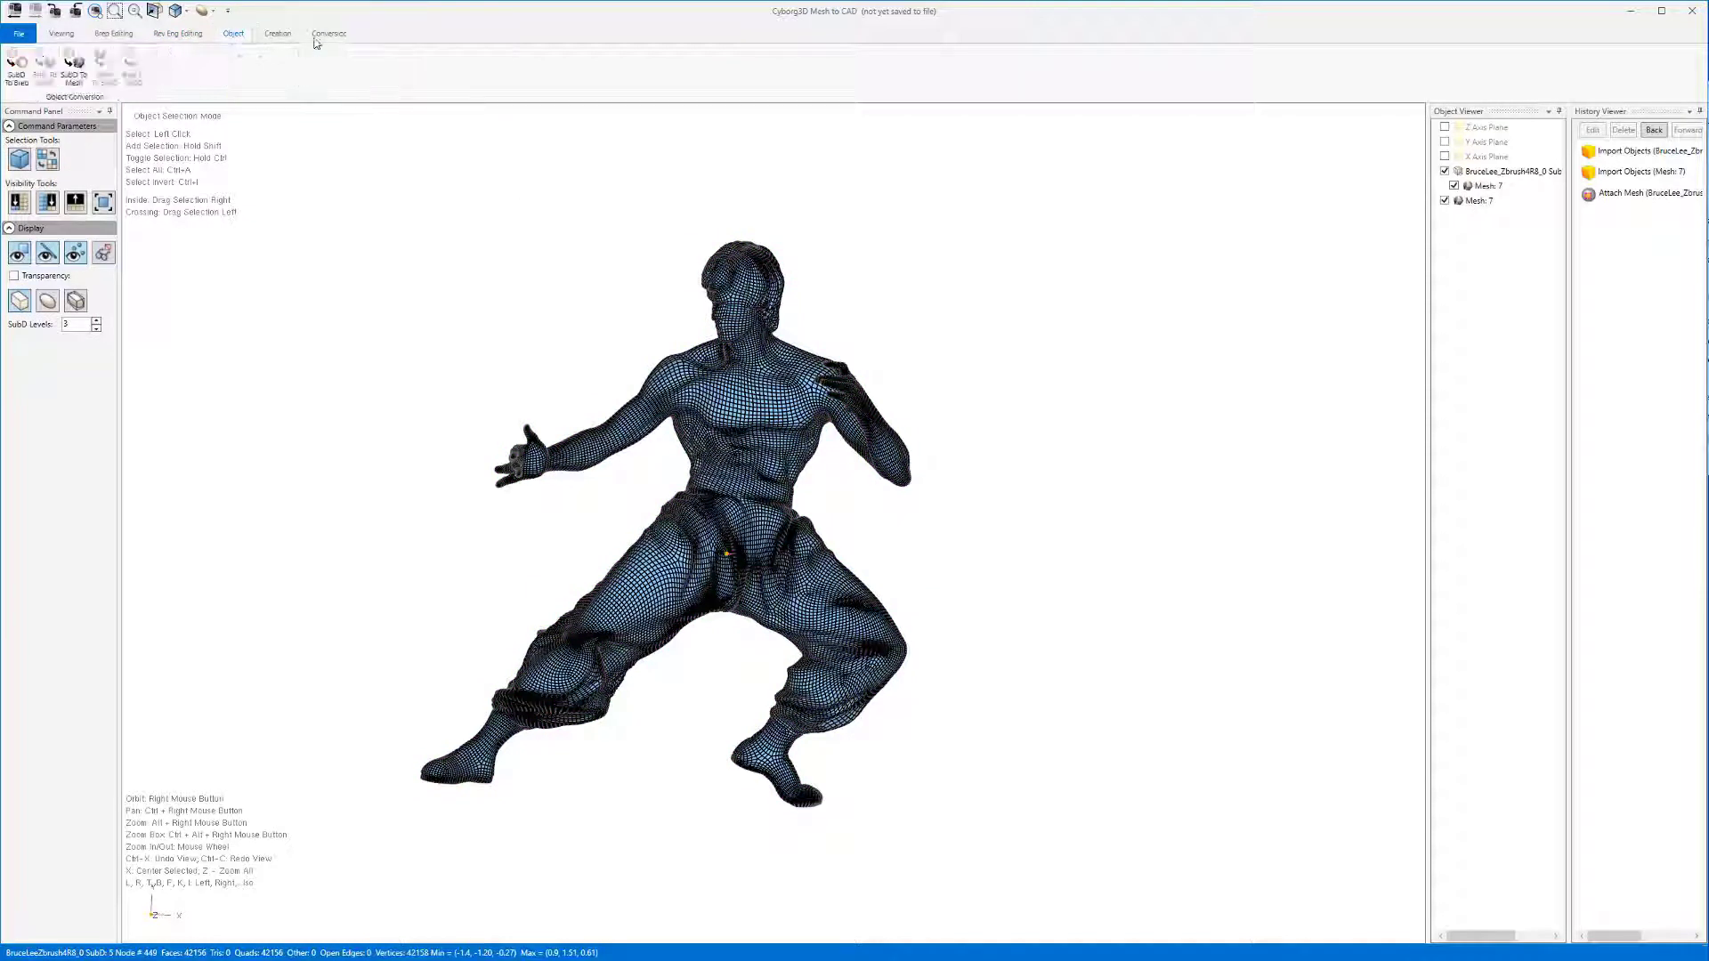
pyautogui.click(18, 70)
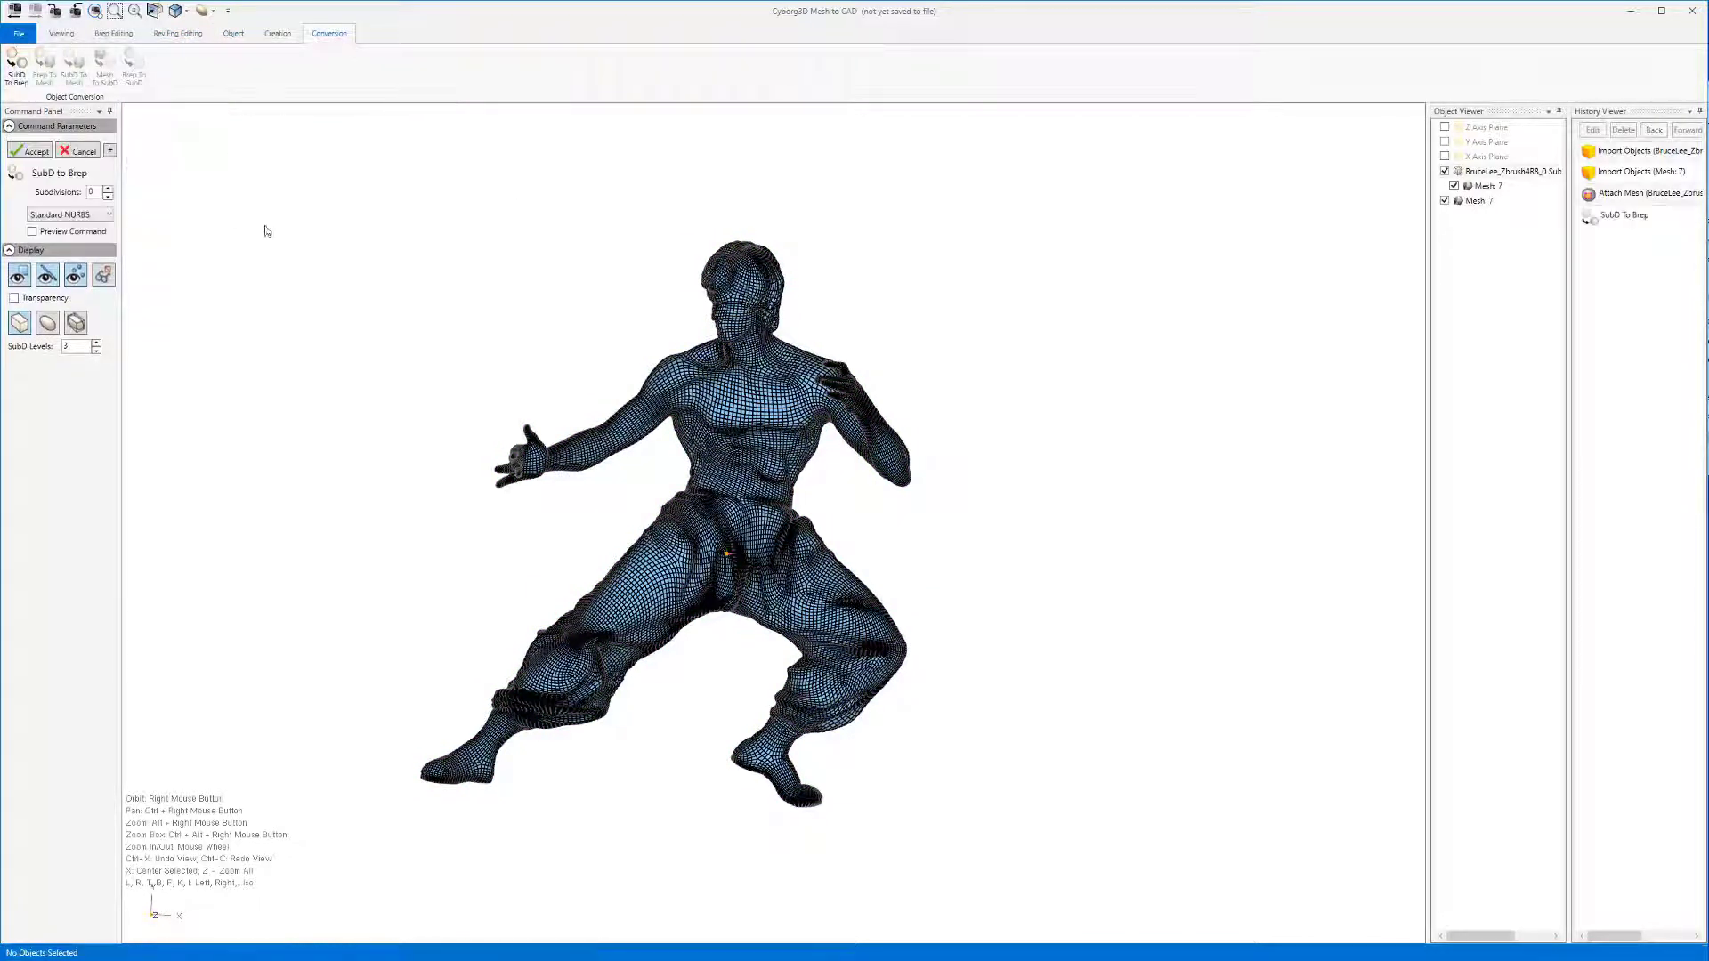
pyautogui.click(30, 151)
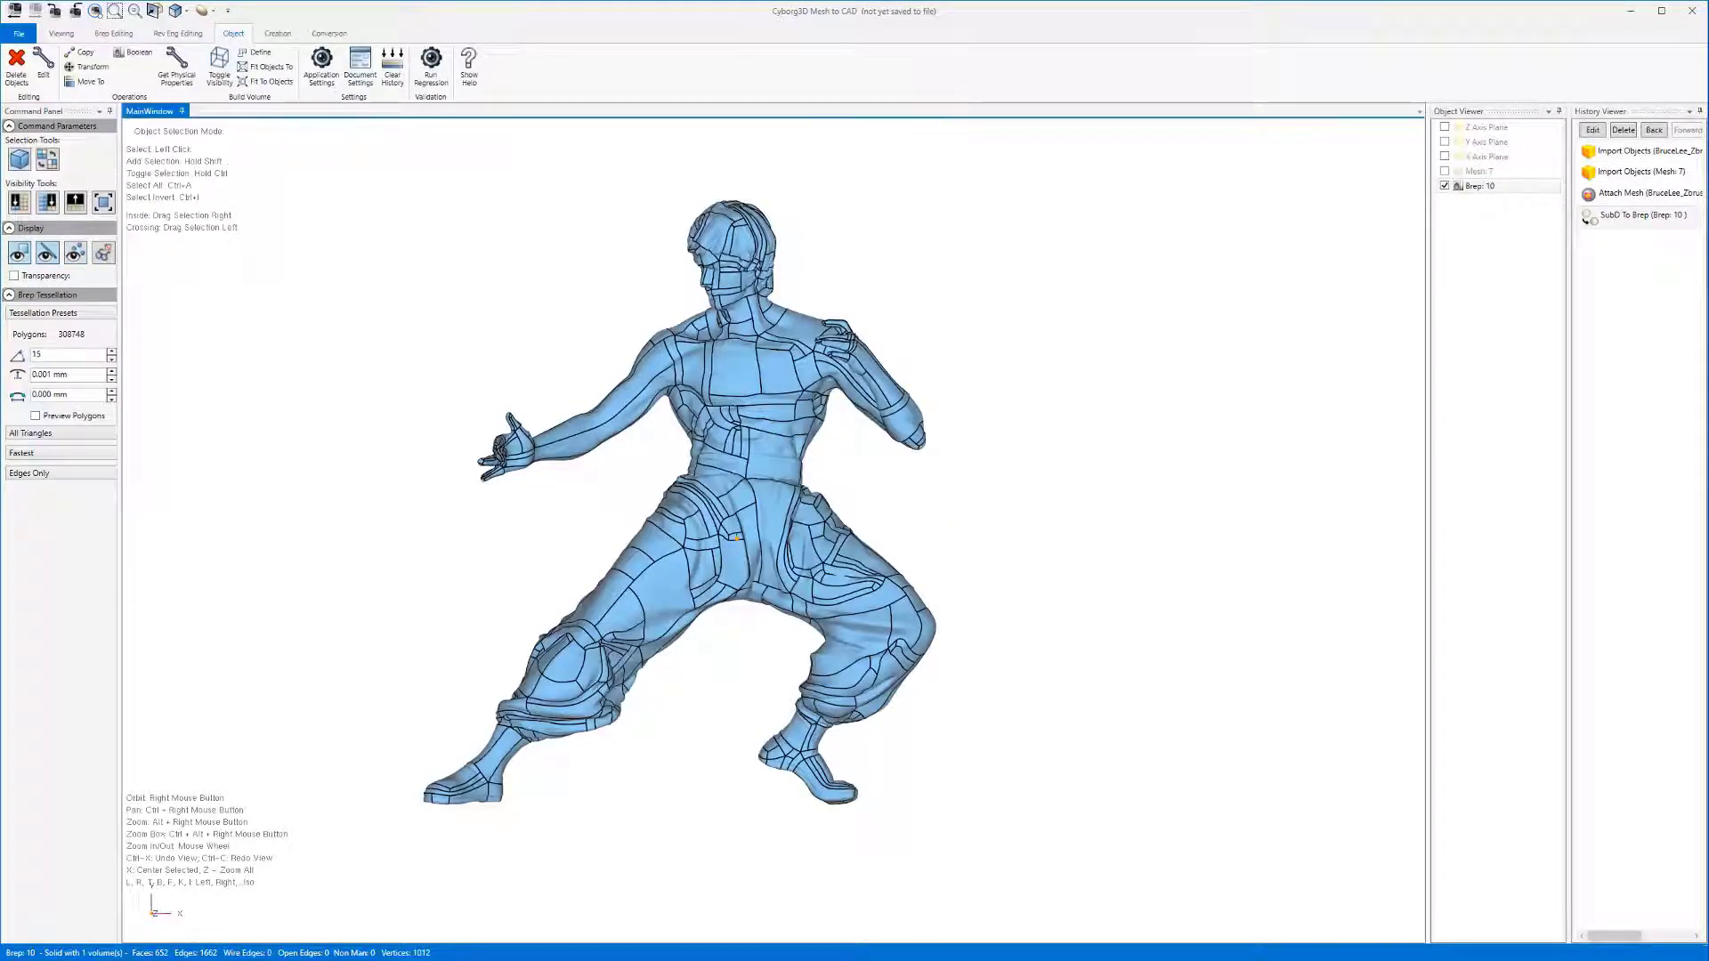
pyautogui.click(1100, 609)
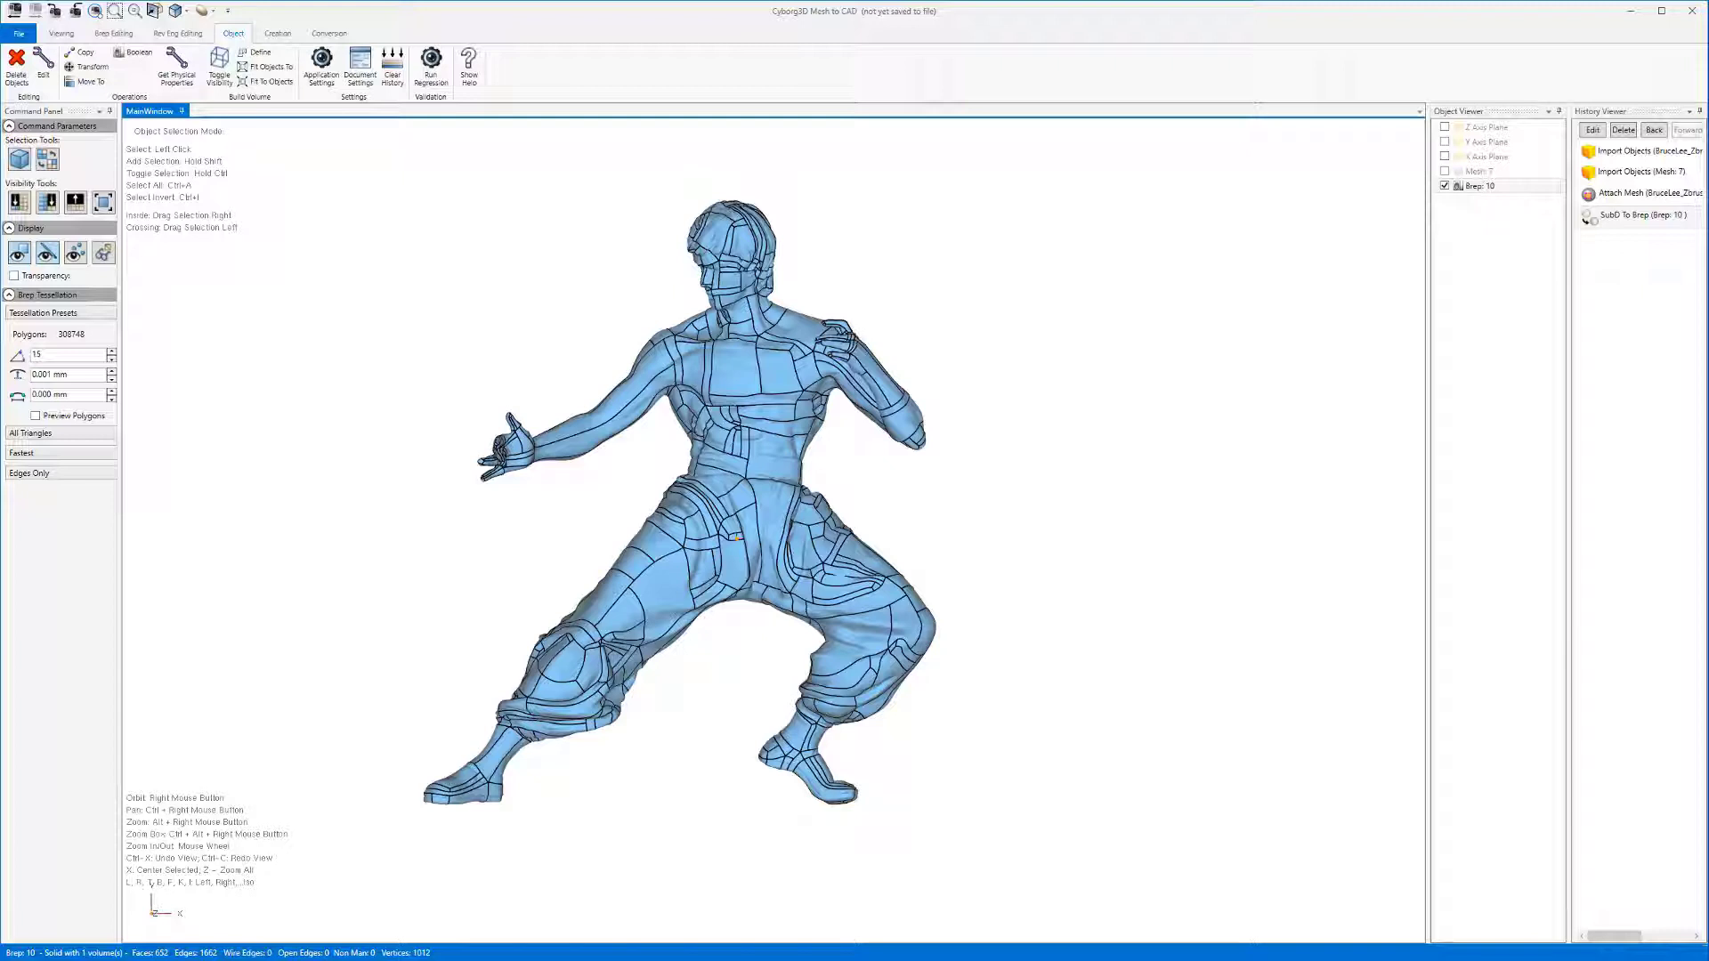